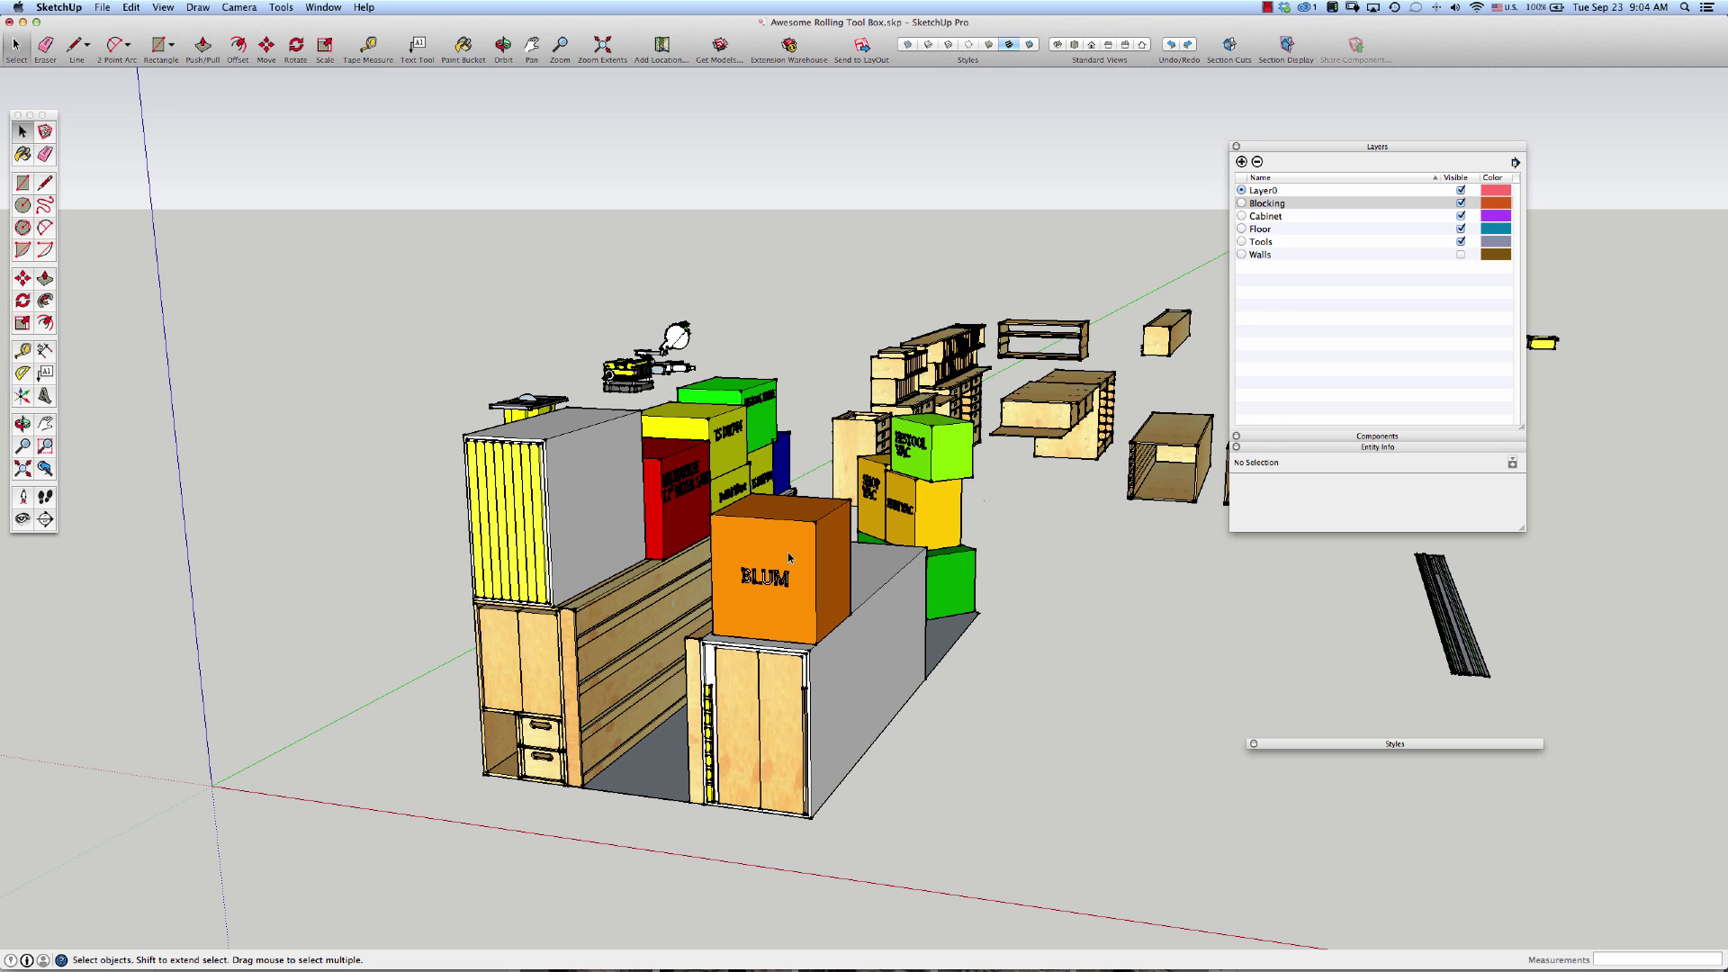
Move the docked Layers/Components/Entity Info tray to the upper right, clearing the model.
left_click_drag(1270, 146, 1191, 125)
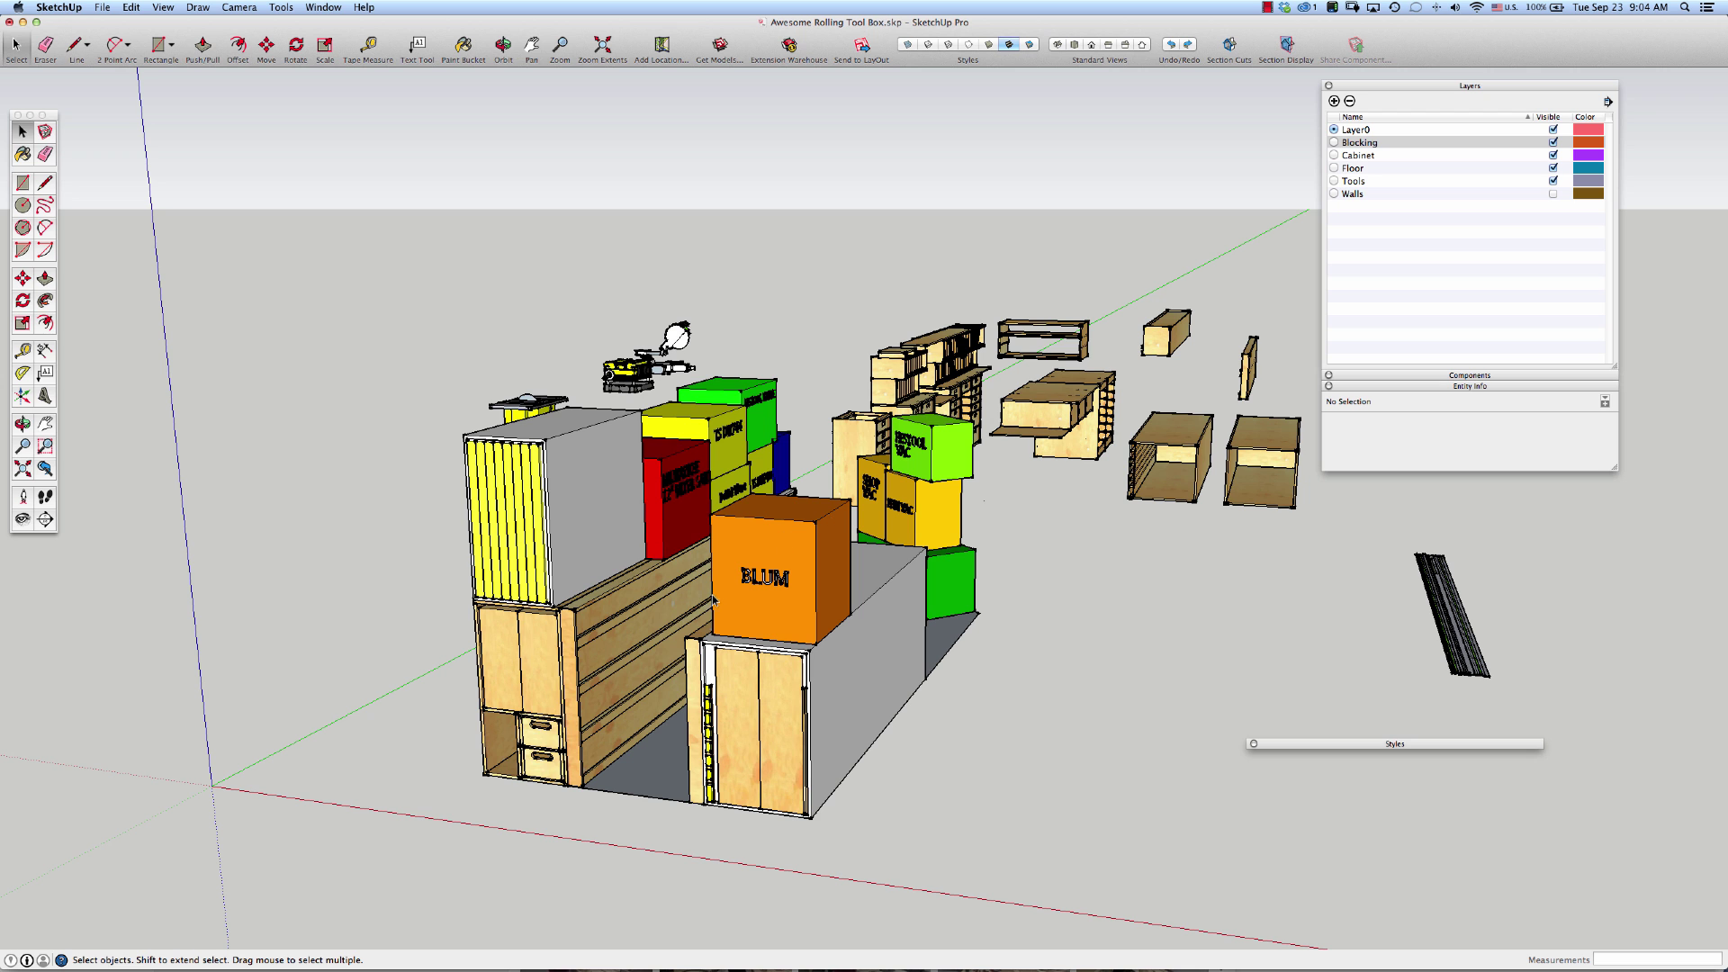
Orbit and zoom in to look down the trailer aisle at the cabinets' right side.
middle_click_drag(562, 656, 712, 649)
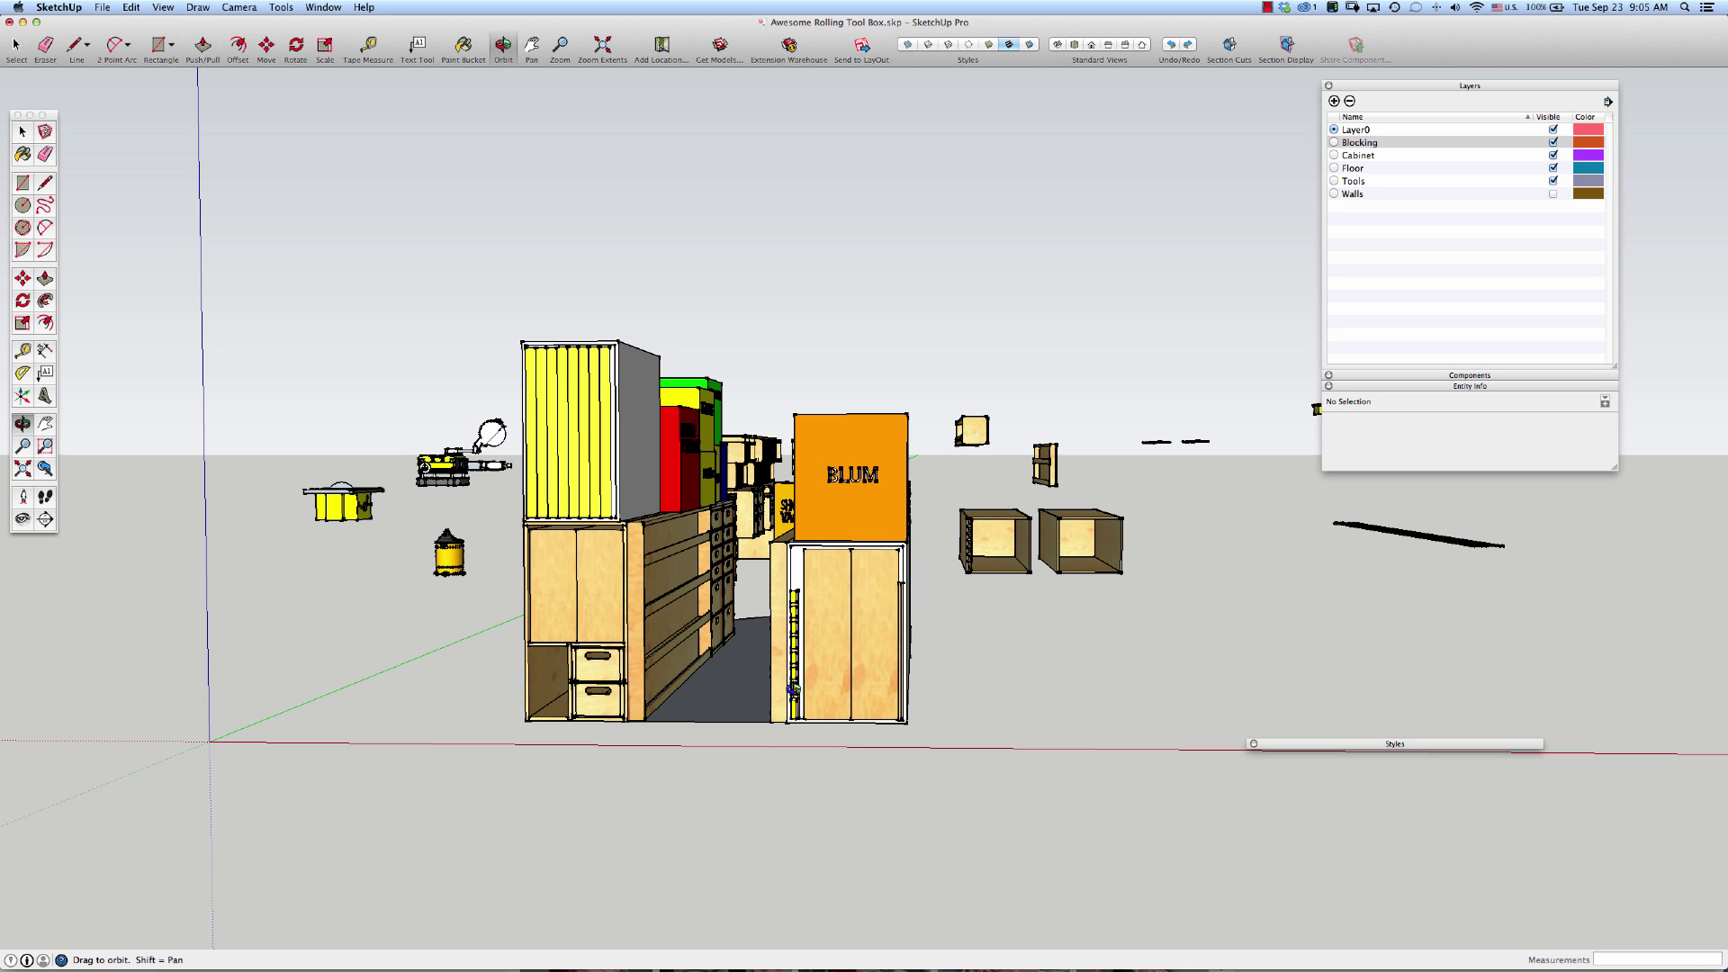
left_click_drag(627, 611, 637, 603)
scroll(637, 603, "up", 2)
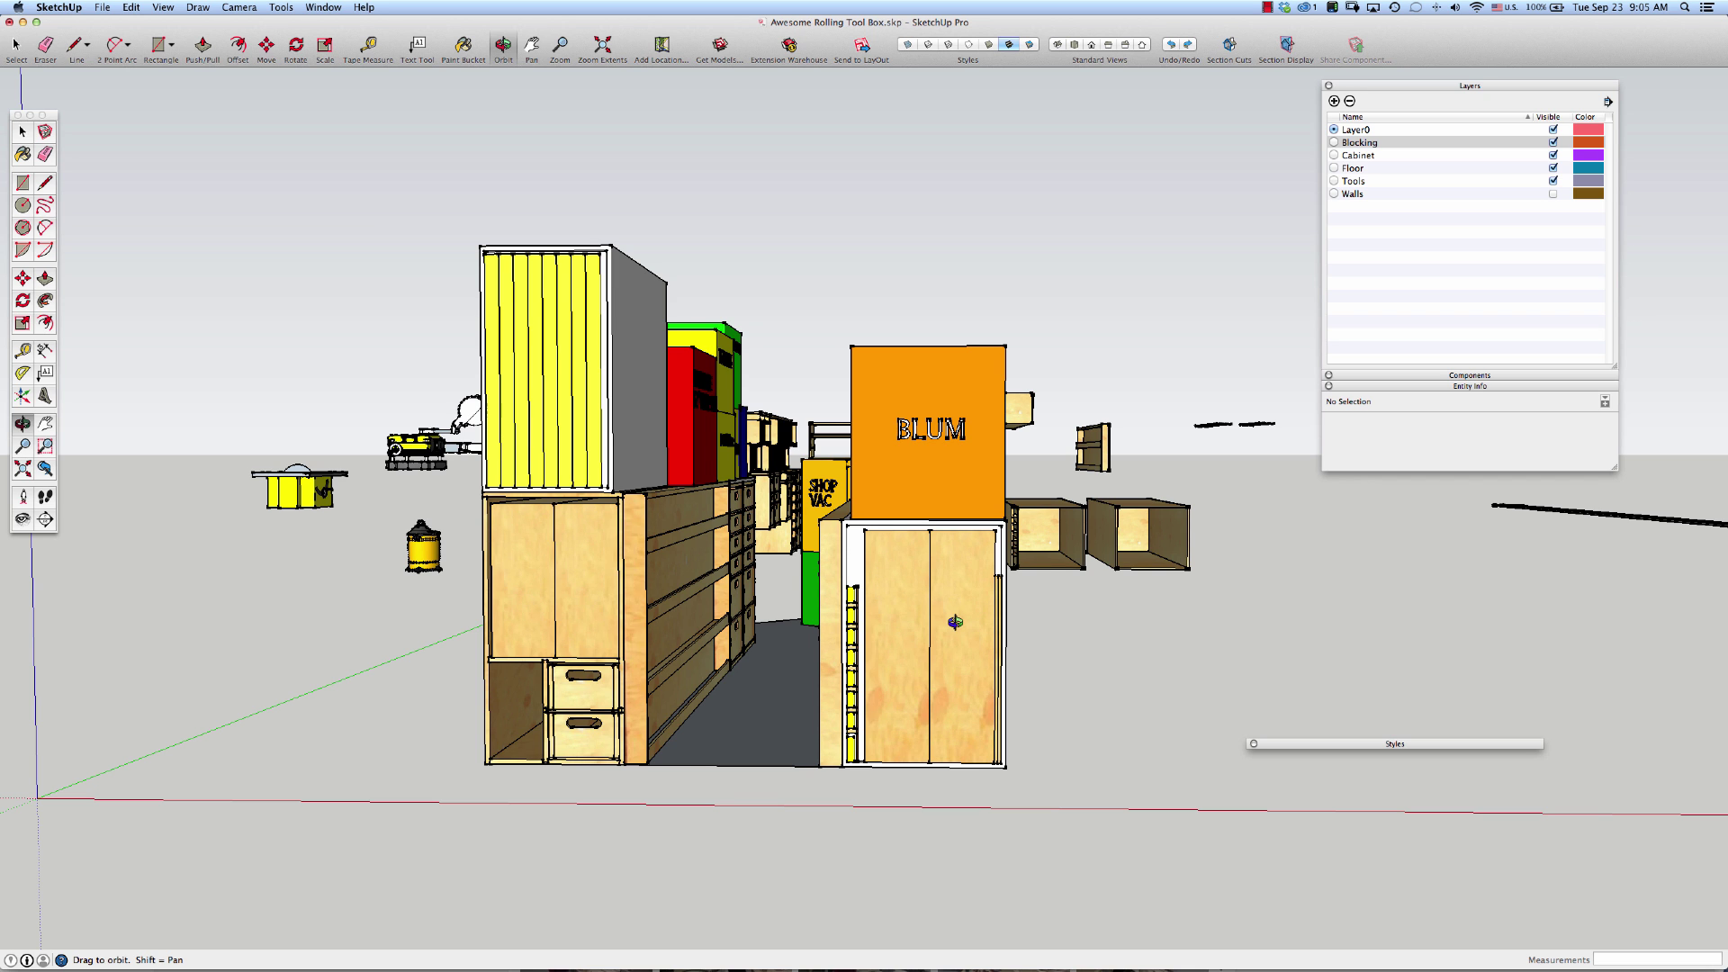
left_click_drag(953, 622, 898, 605)
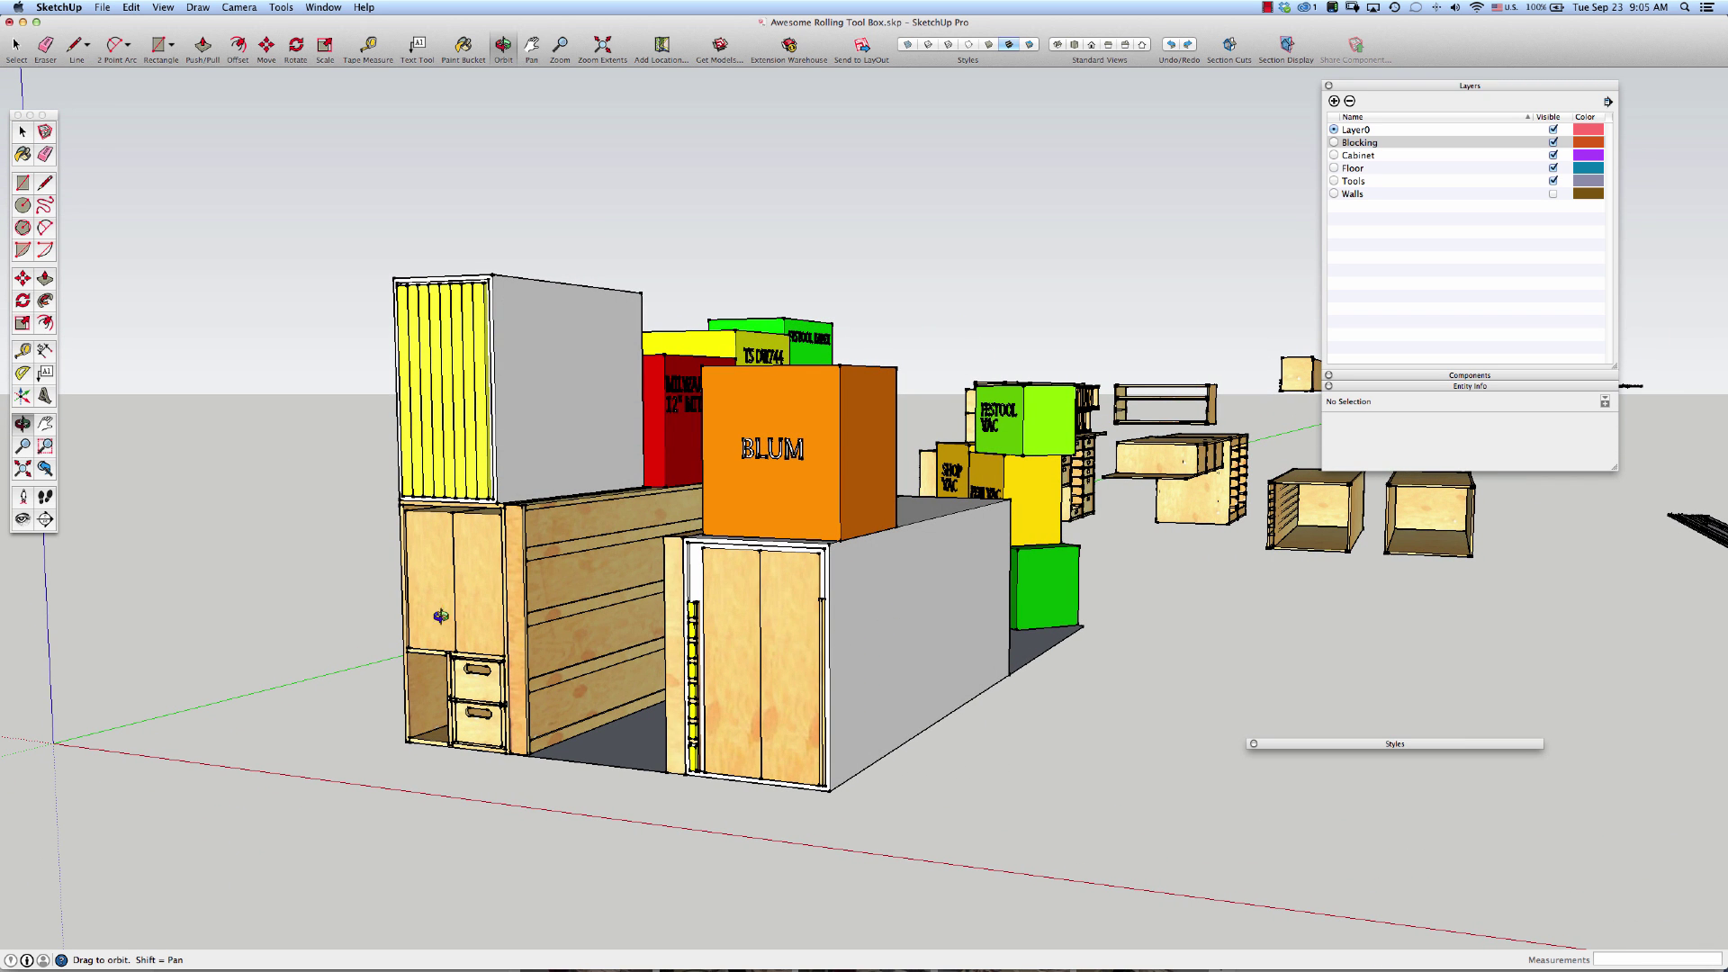
scroll(469, 595, "up", 2)
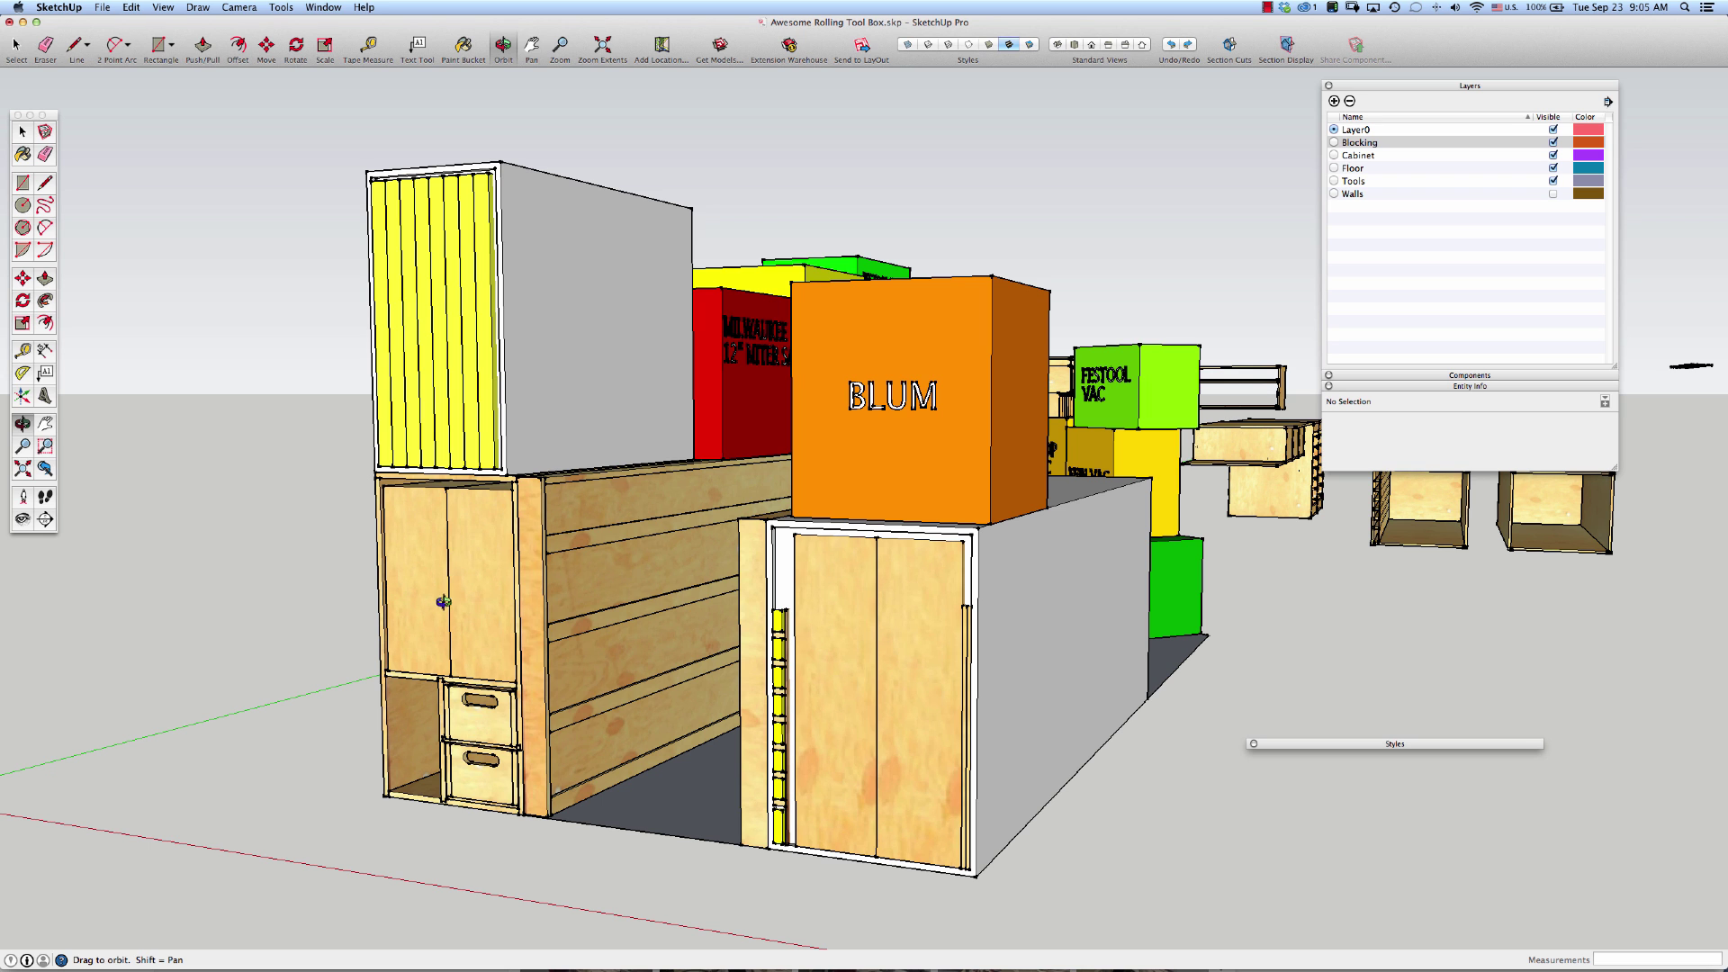
Orbit around the cabinet runs to reveal the BLUM and FESTOOL VAC tool boxes.
left_click_drag(614, 616, 1017, 646)
left_click_drag(907, 655, 888, 663)
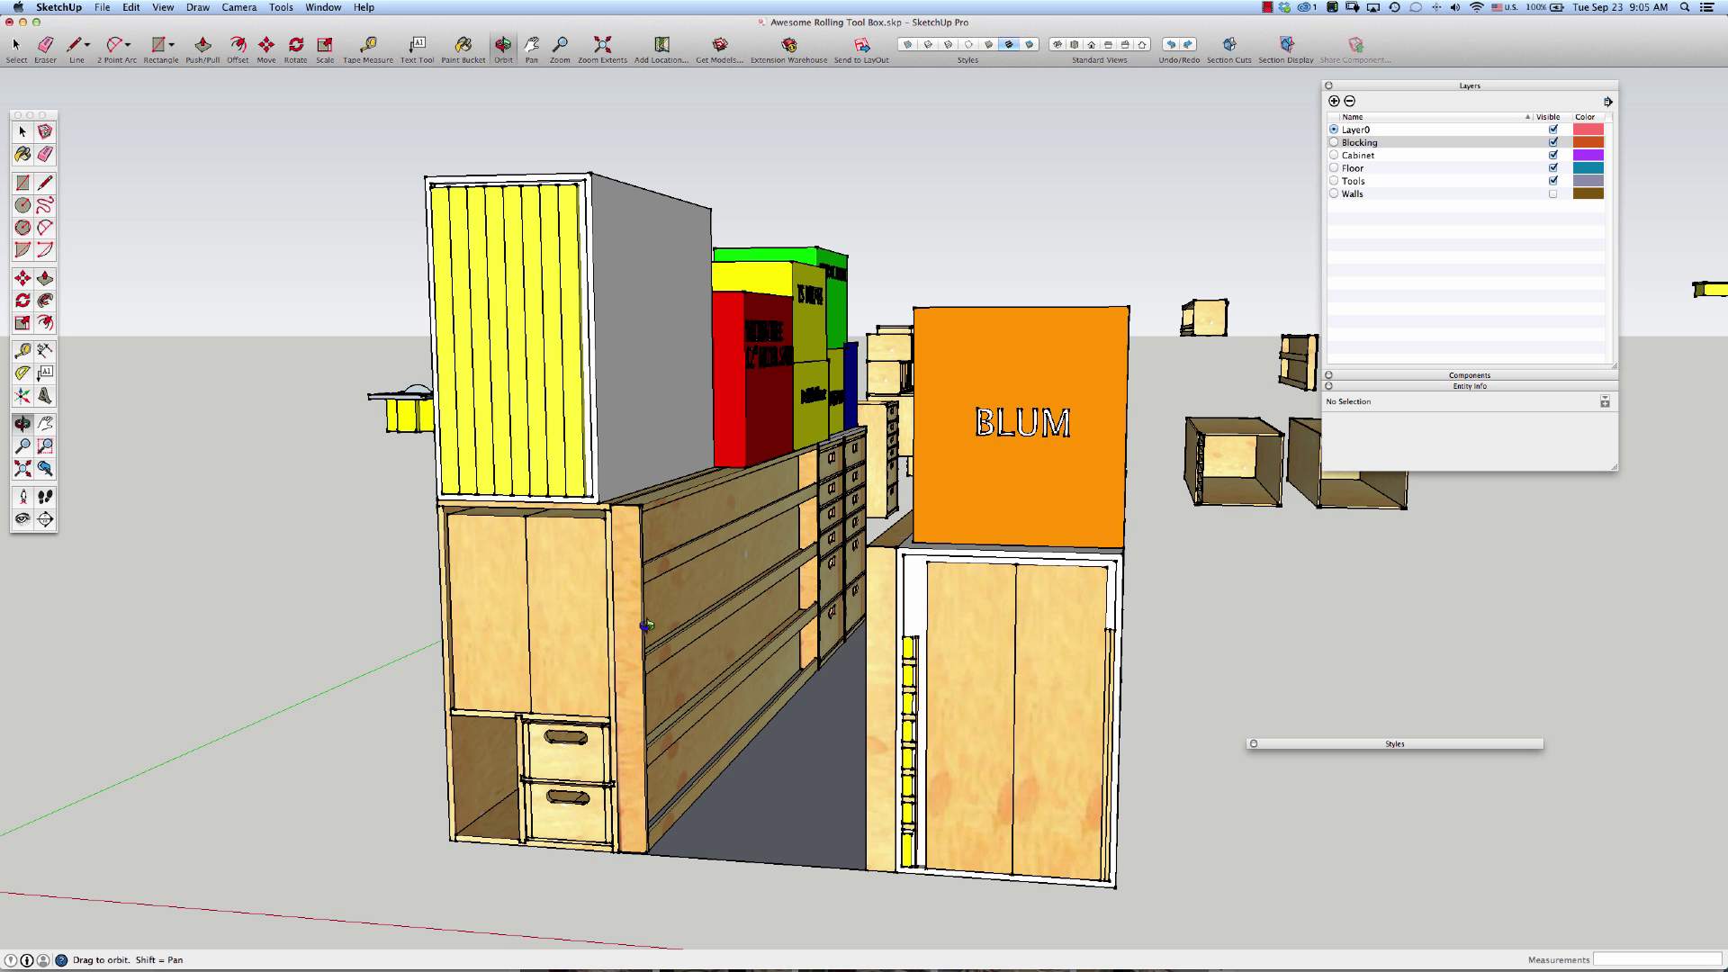
left_click_drag(790, 565, 754, 578)
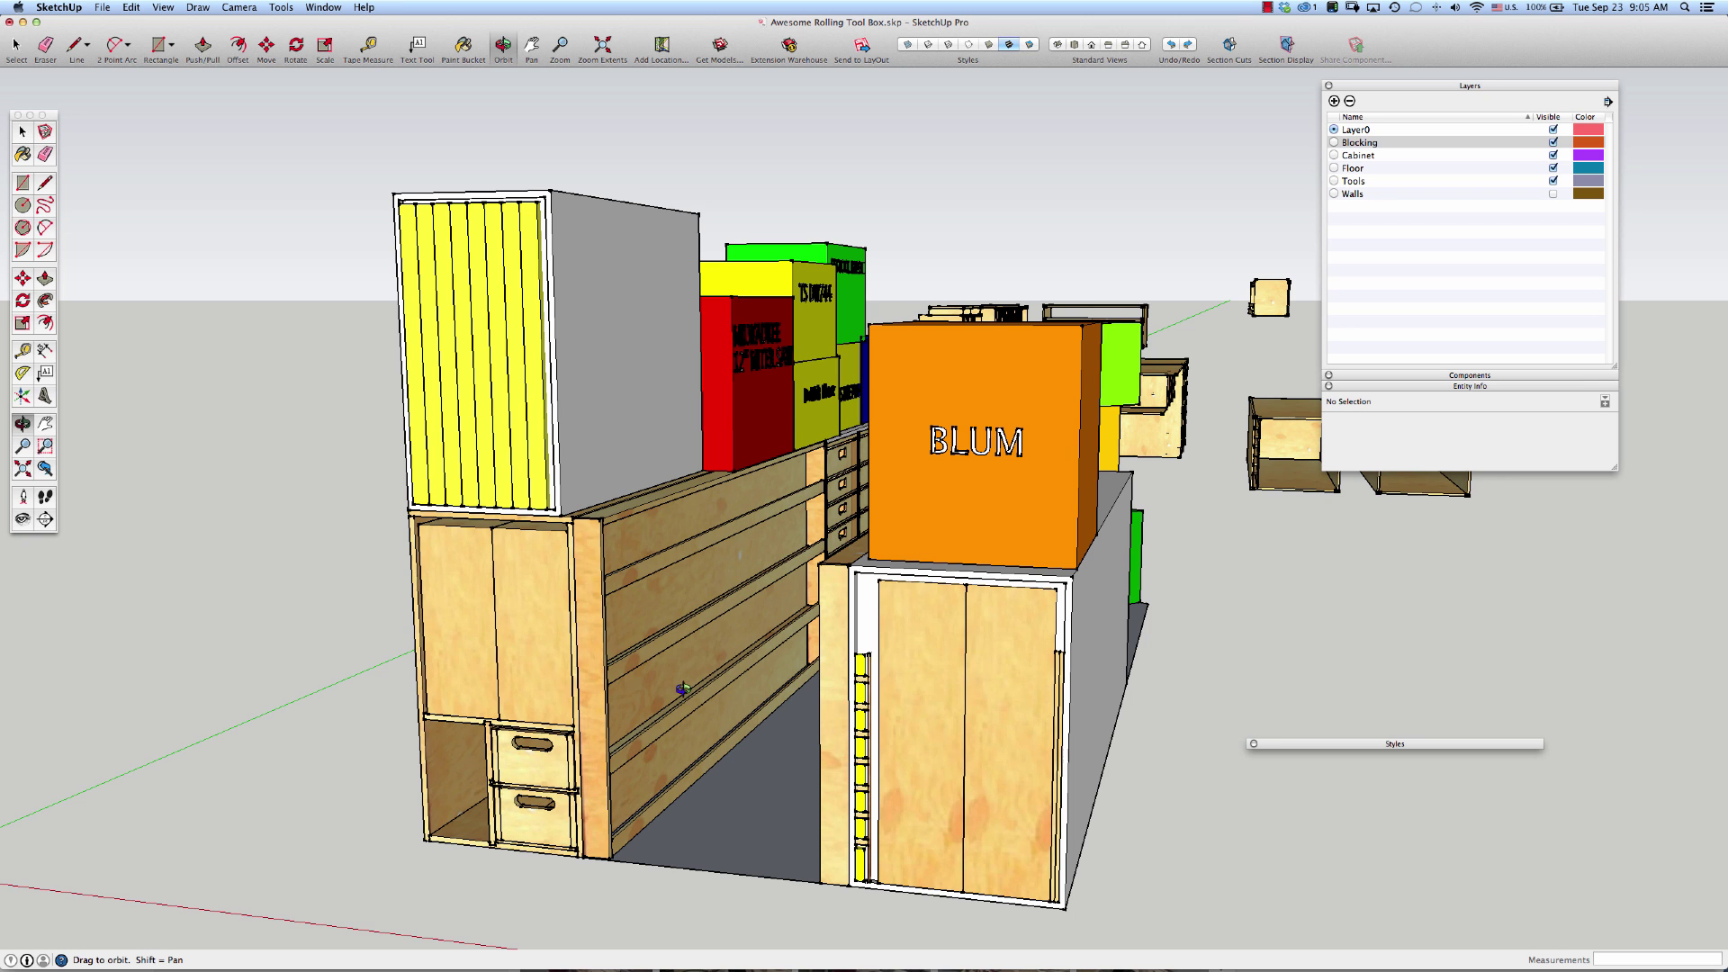
left_click_drag(695, 686, 723, 661)
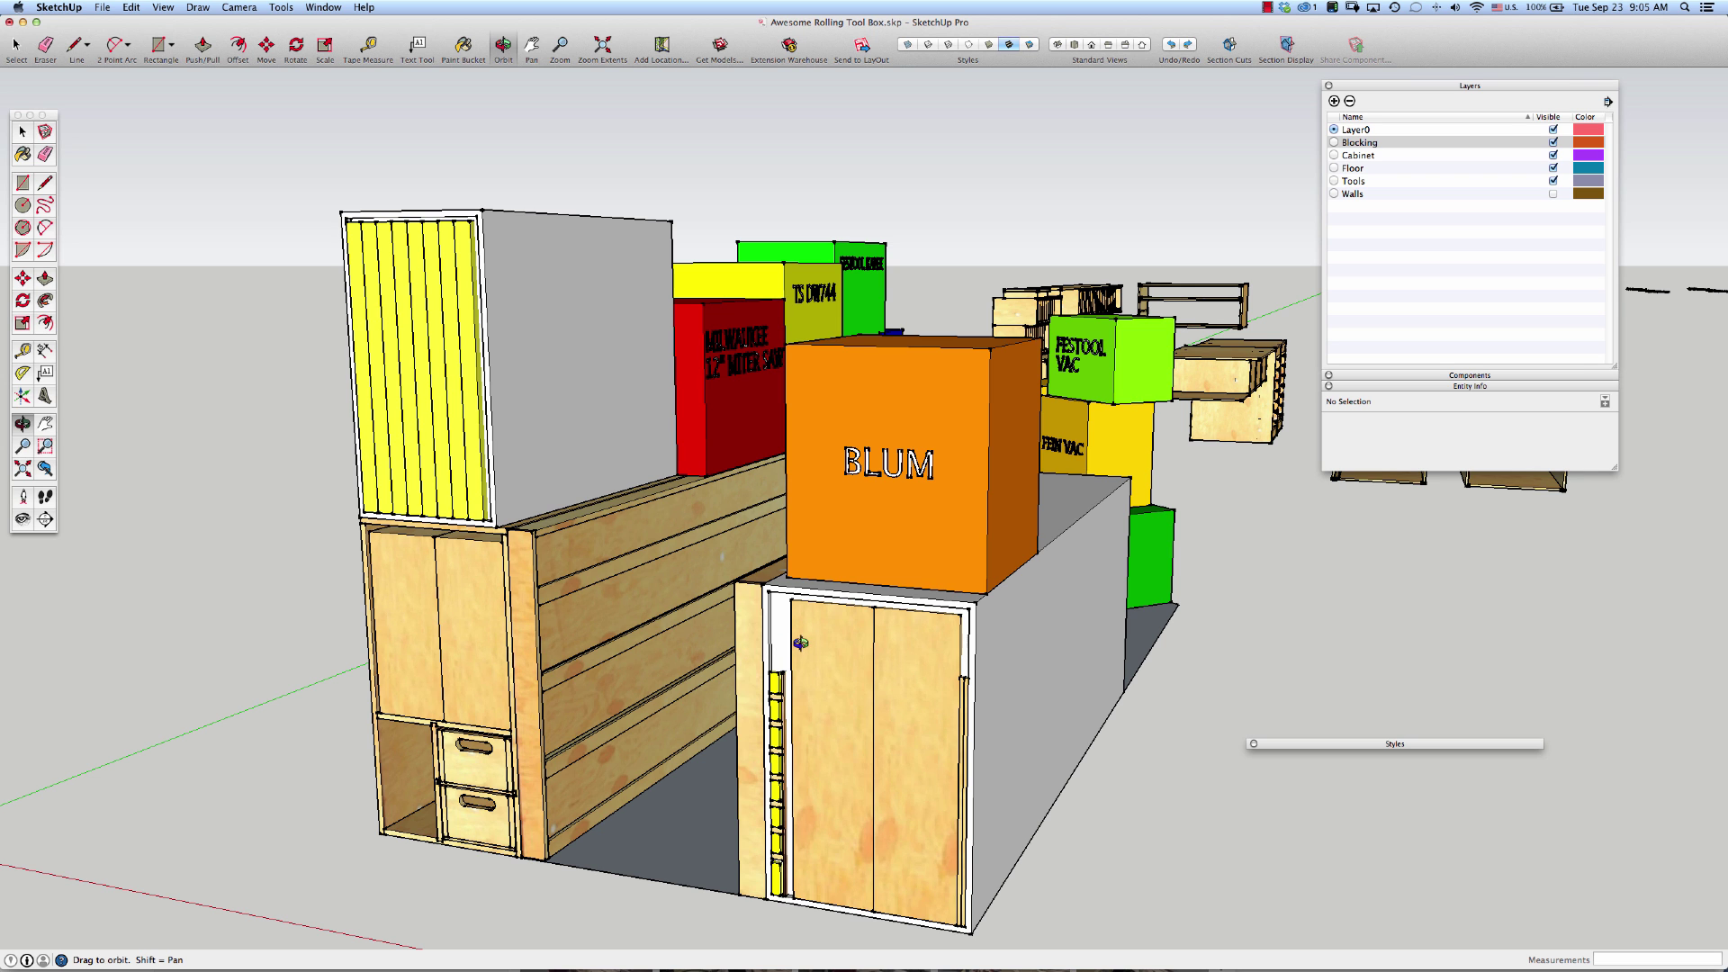
left_click_drag(803, 643, 807, 653)
left_click_drag(619, 753, 822, 733)
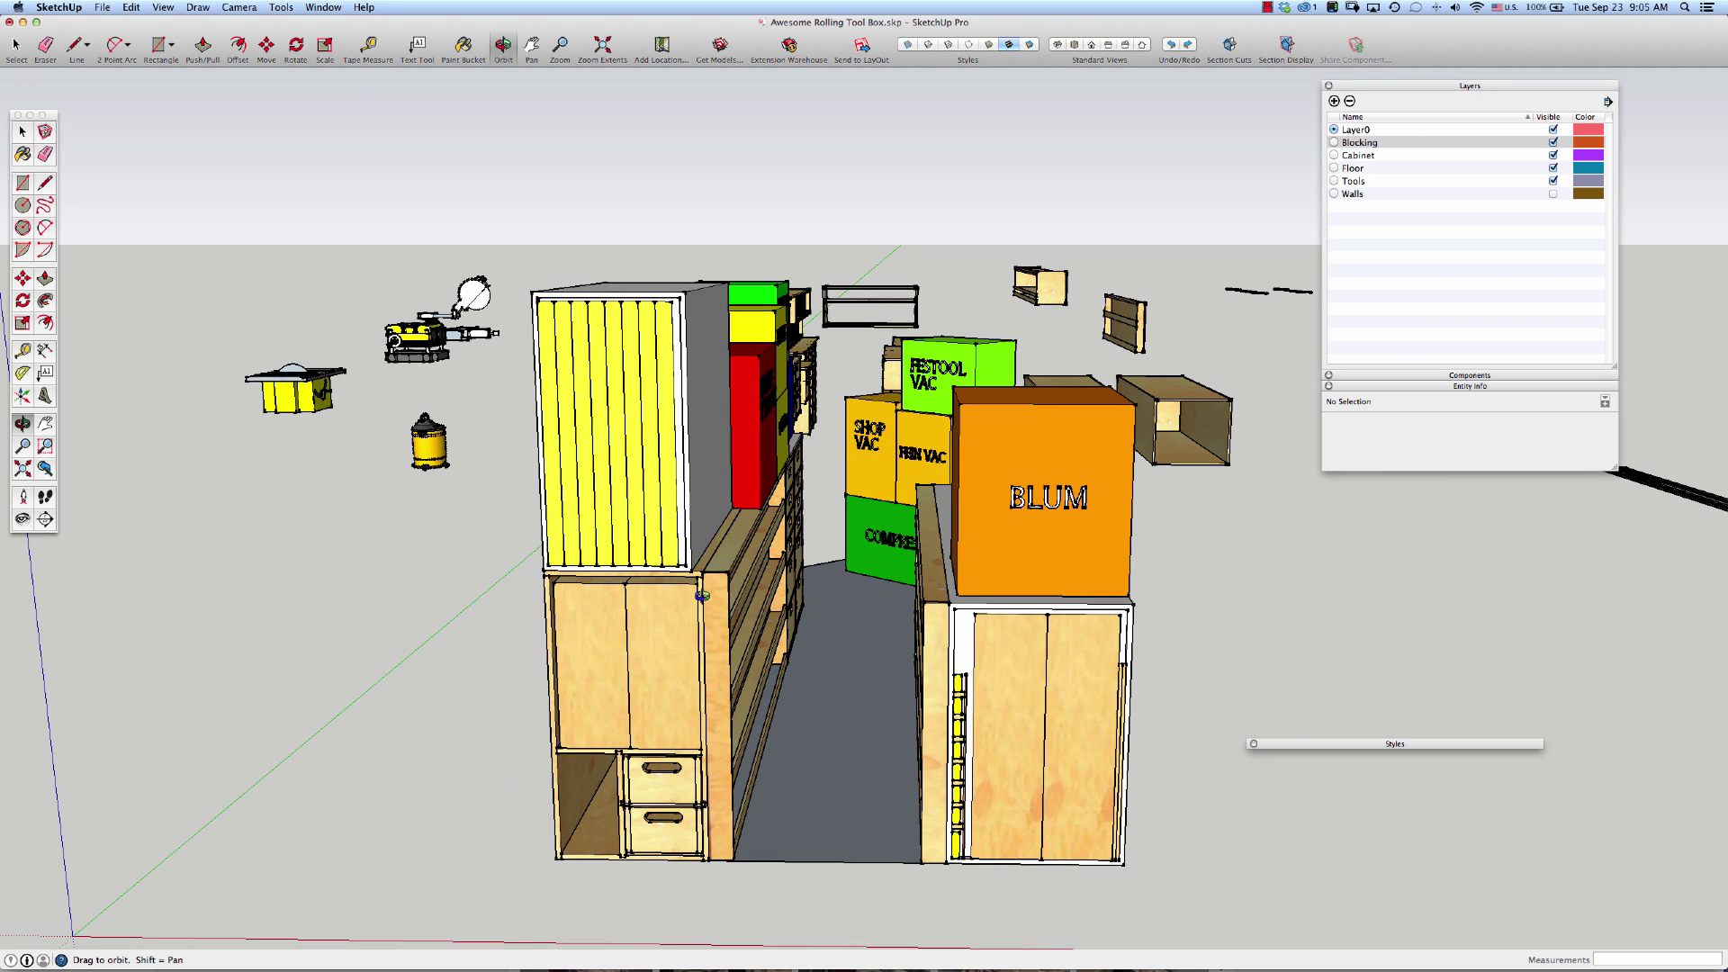
left_click_drag(770, 603, 717, 611)
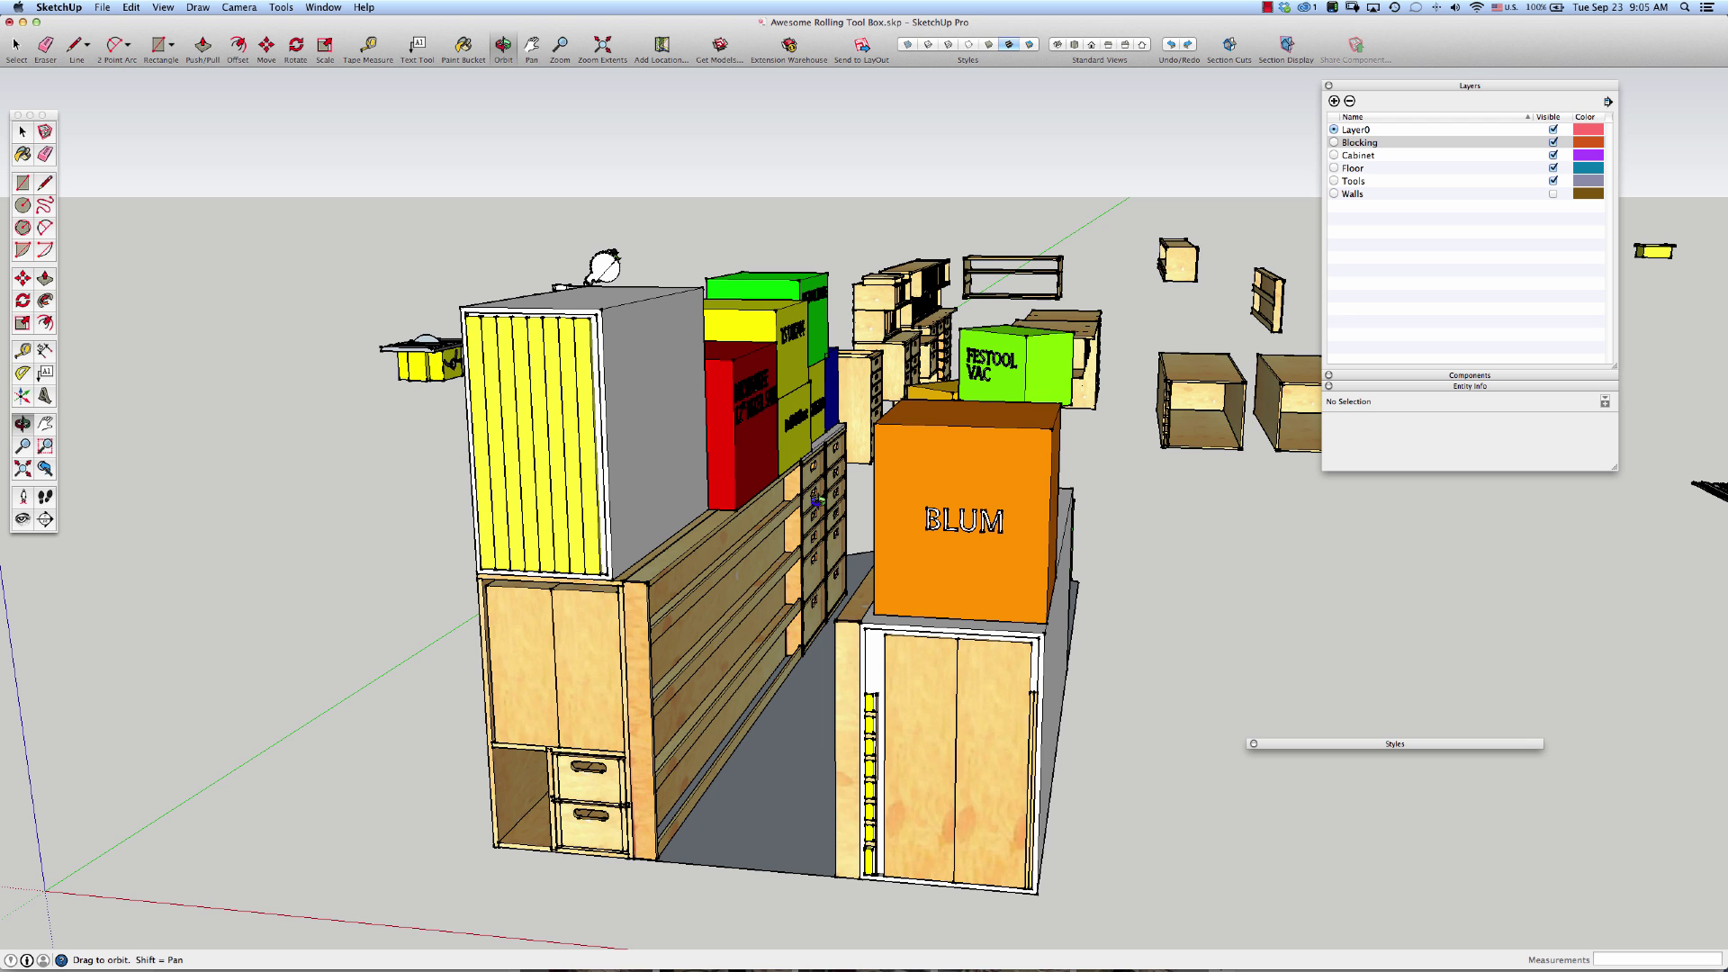
left_click_drag(815, 497, 797, 464)
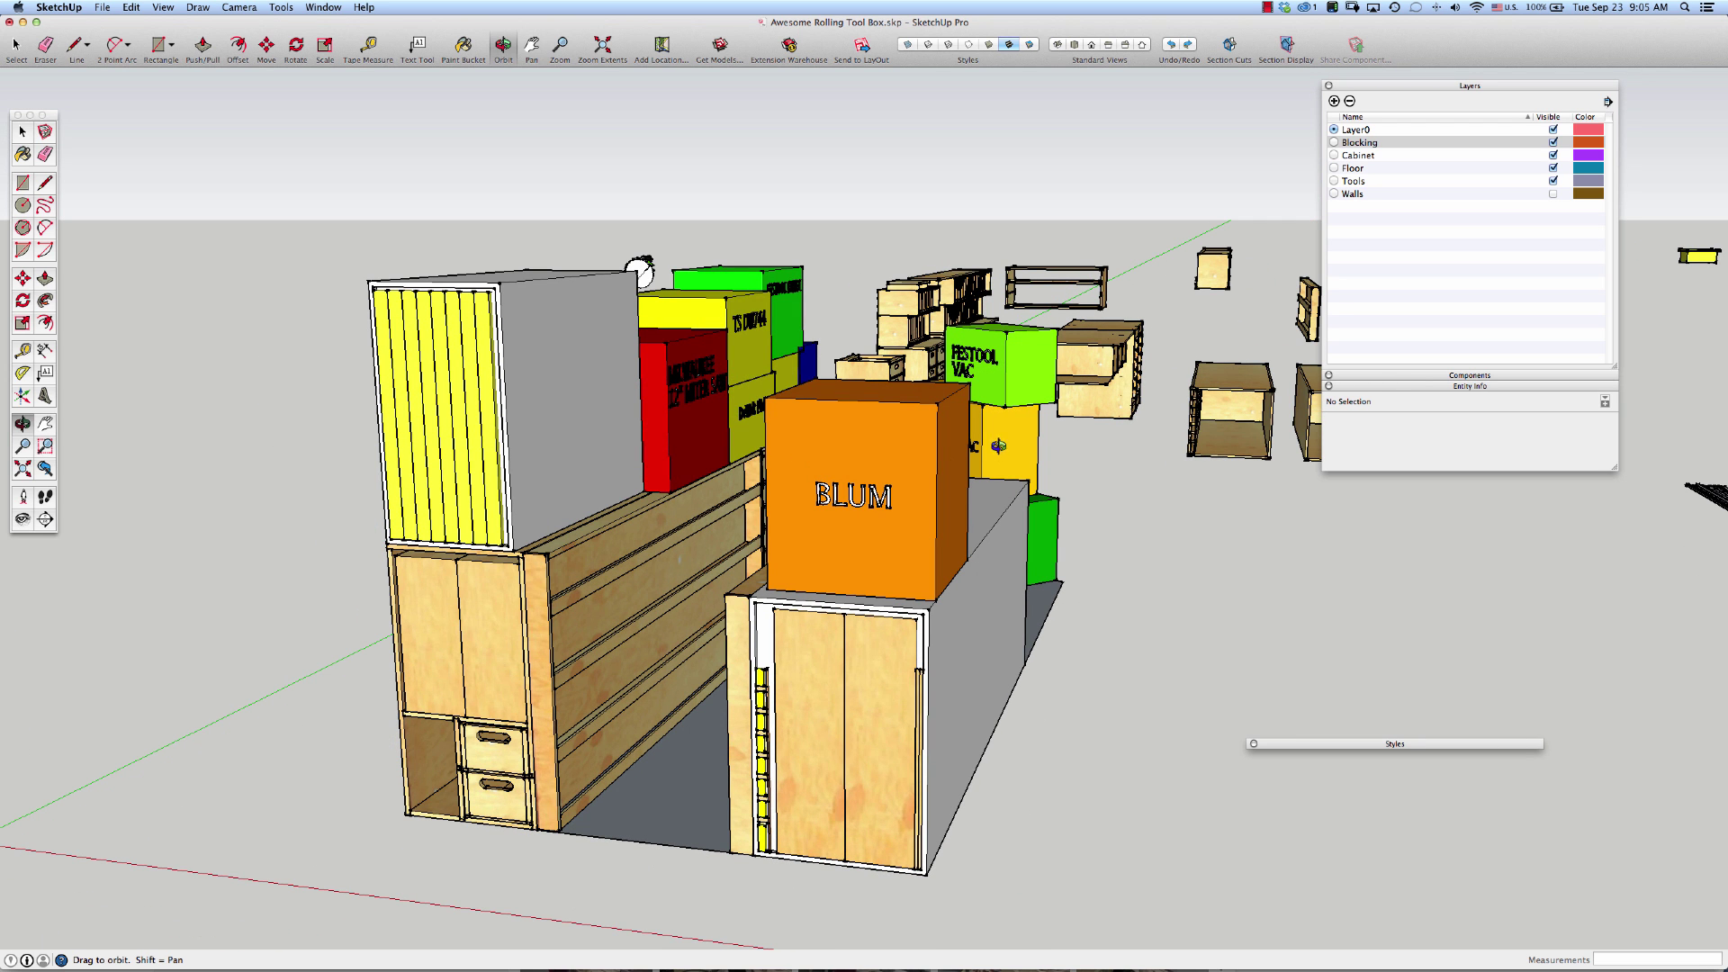
Settle on a lower, closer view facing the cabinet fronts from the trailer's end.
left_click_drag(999, 410, 932, 452)
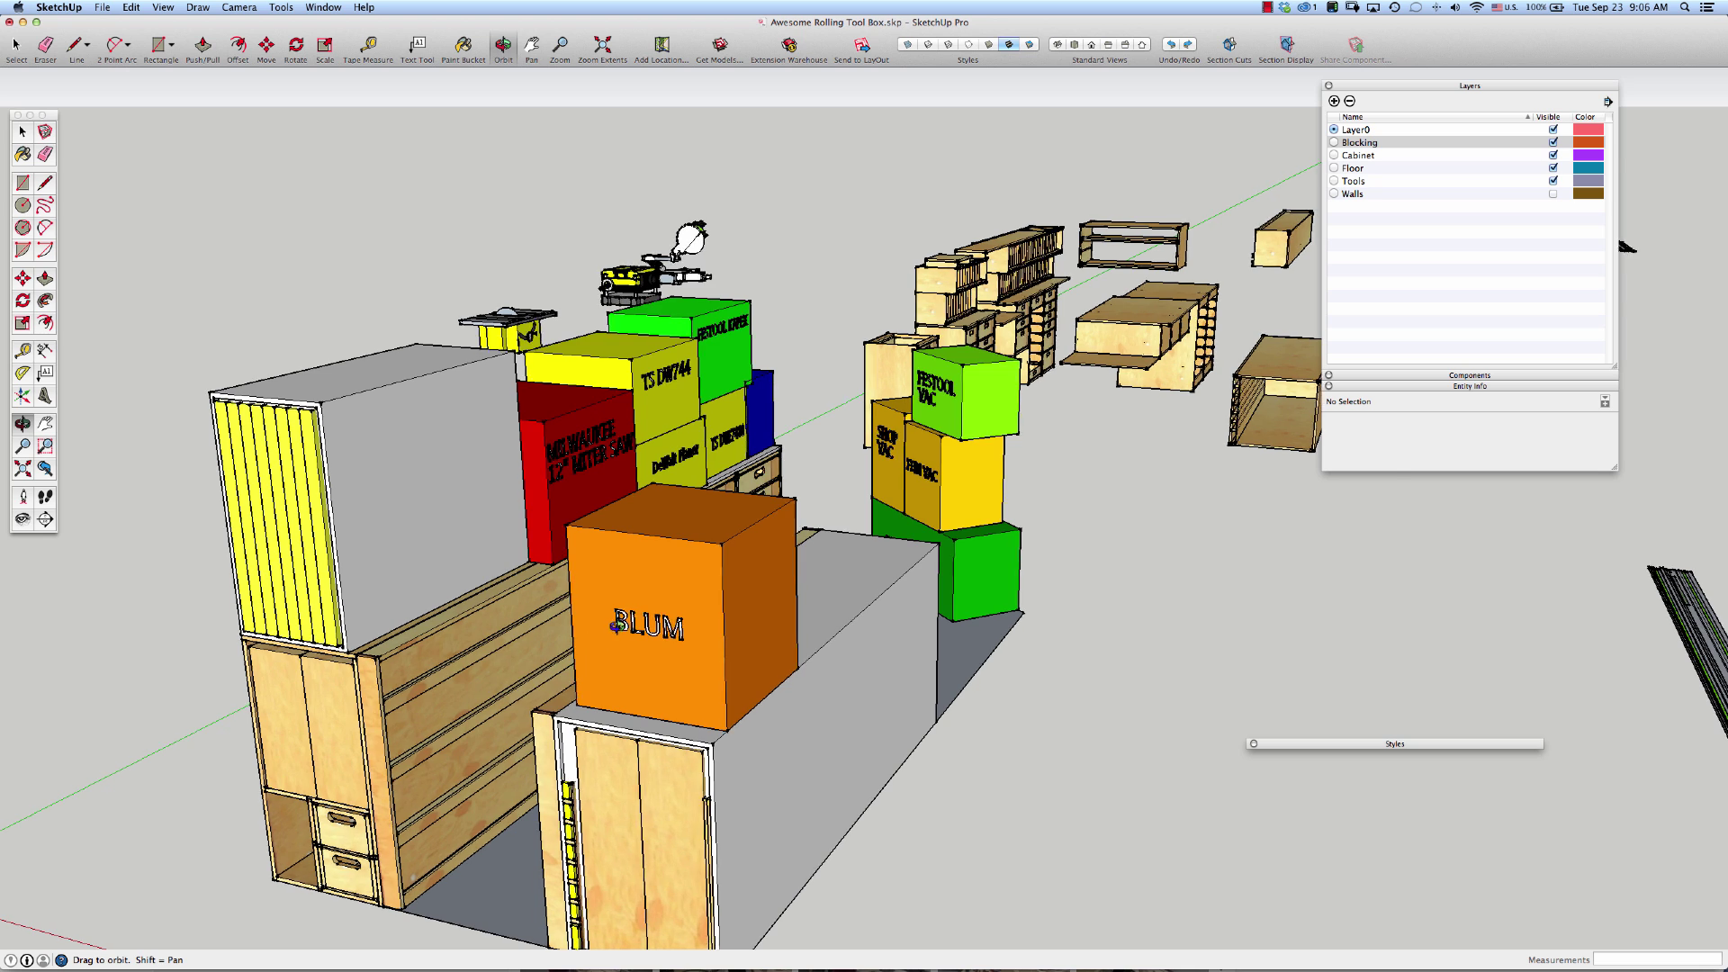
left_click_drag(589, 644, 750, 549)
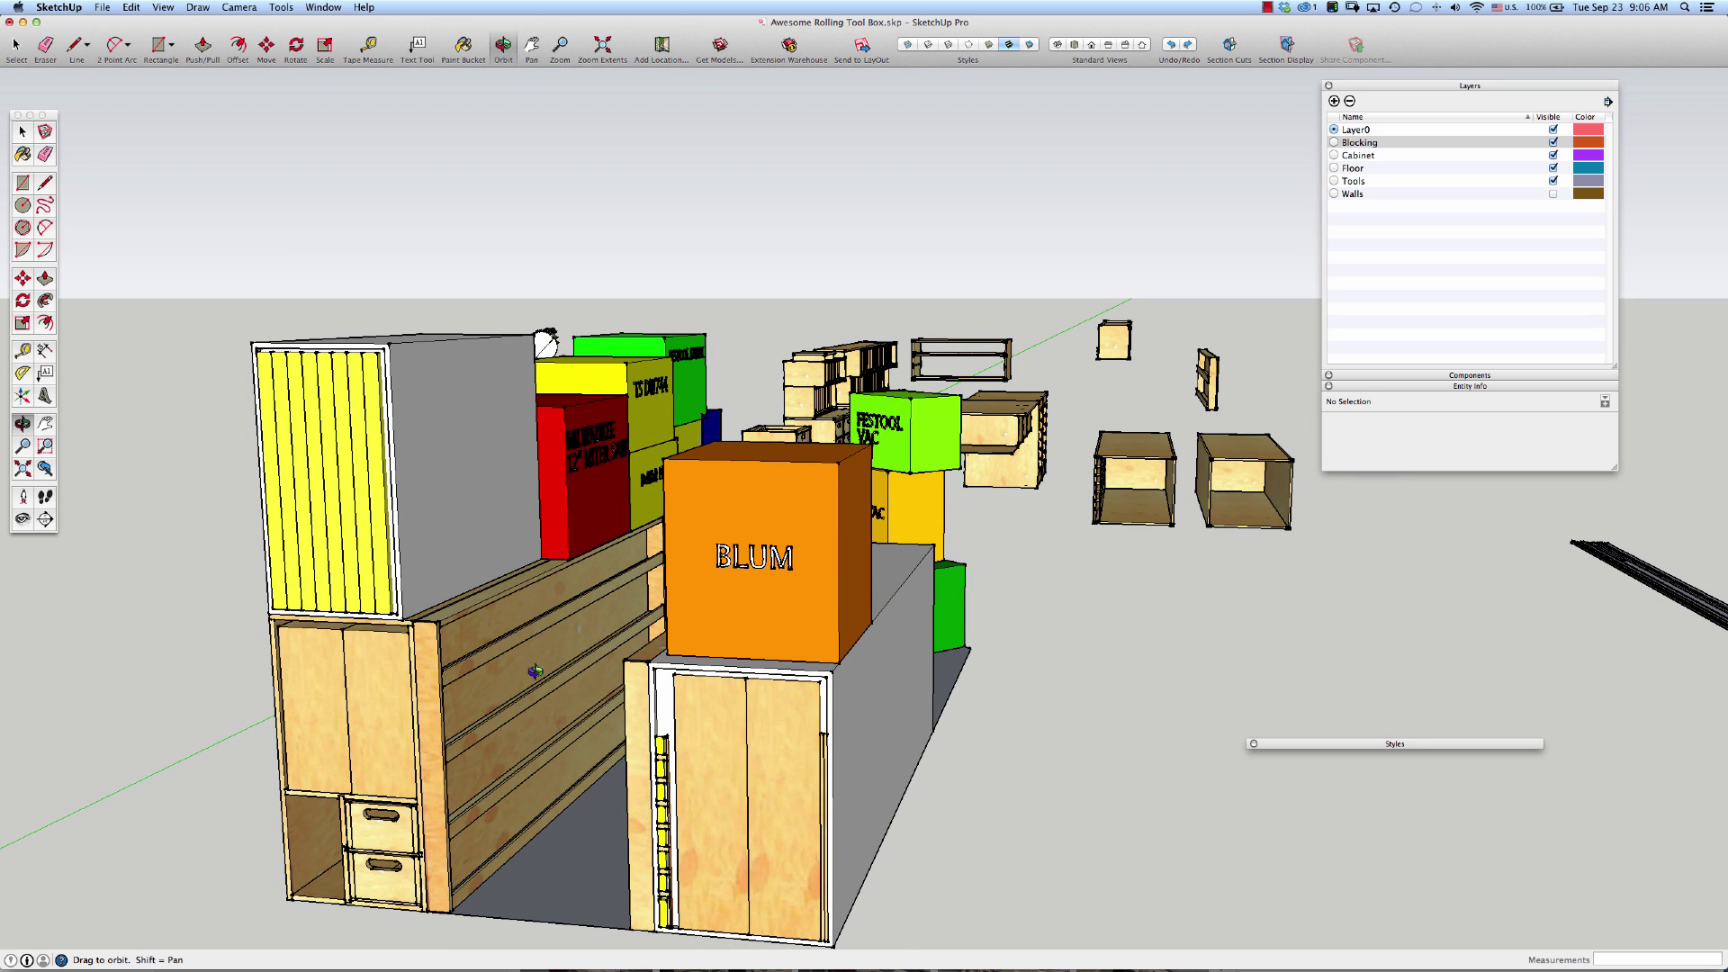
scroll(552, 657, "down", 3)
scroll(405, 762, "up", 3)
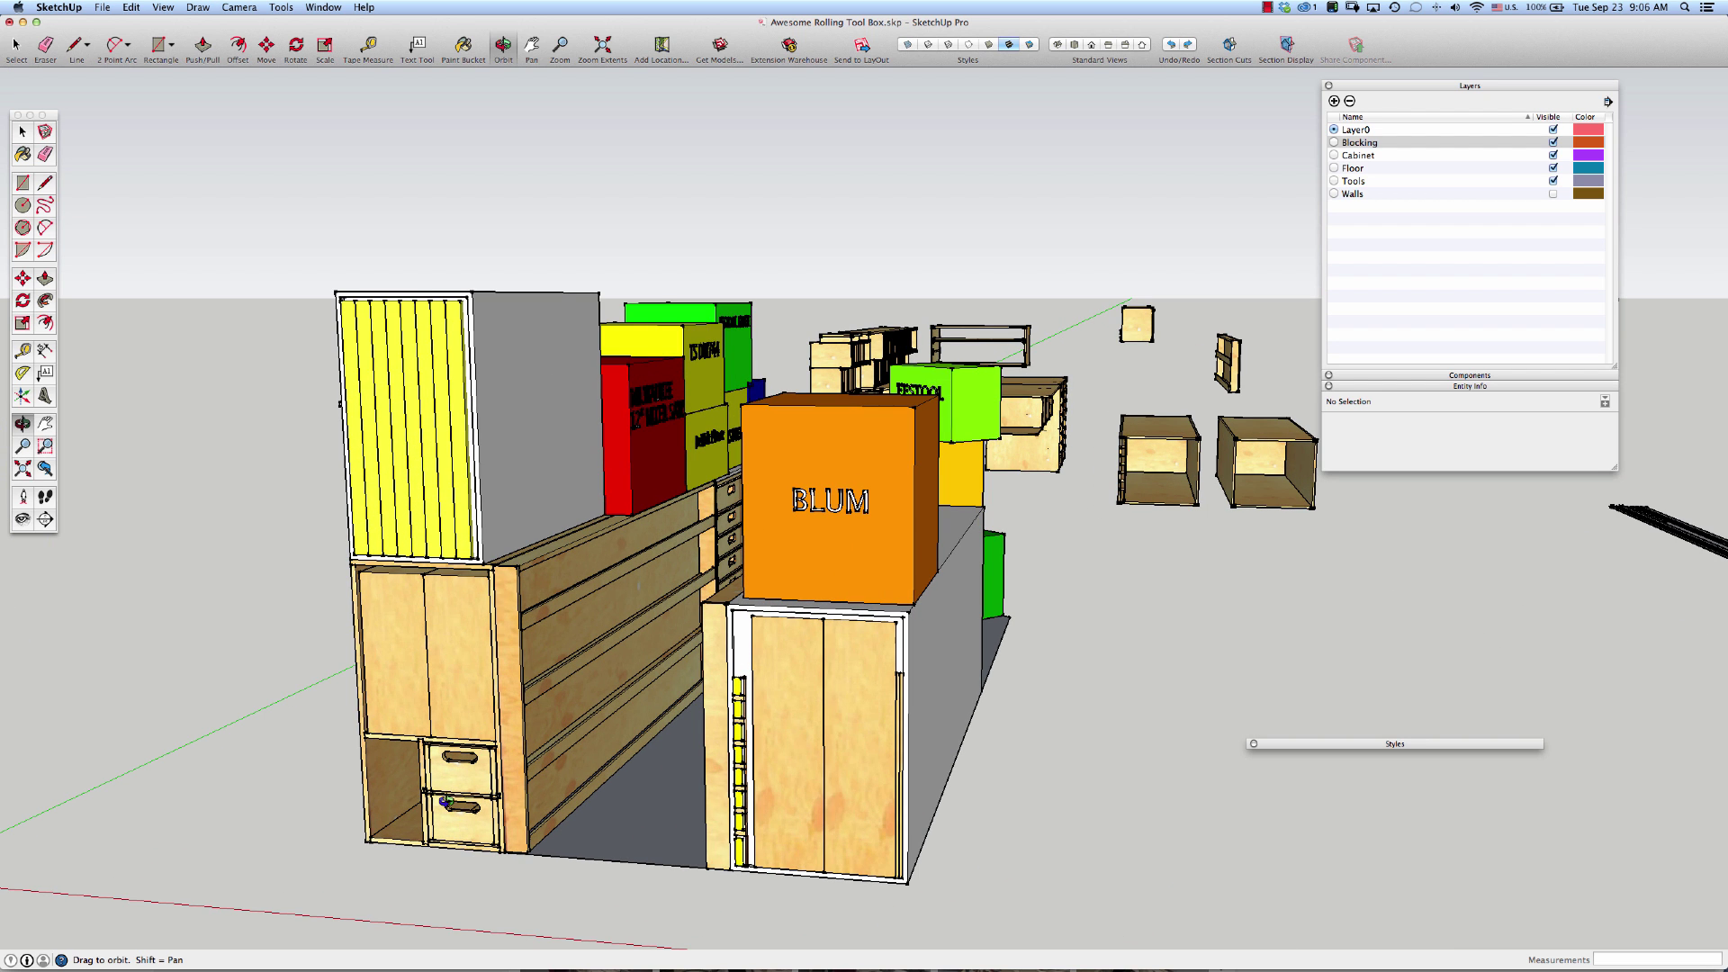
left_click_drag(448, 781, 466, 748)
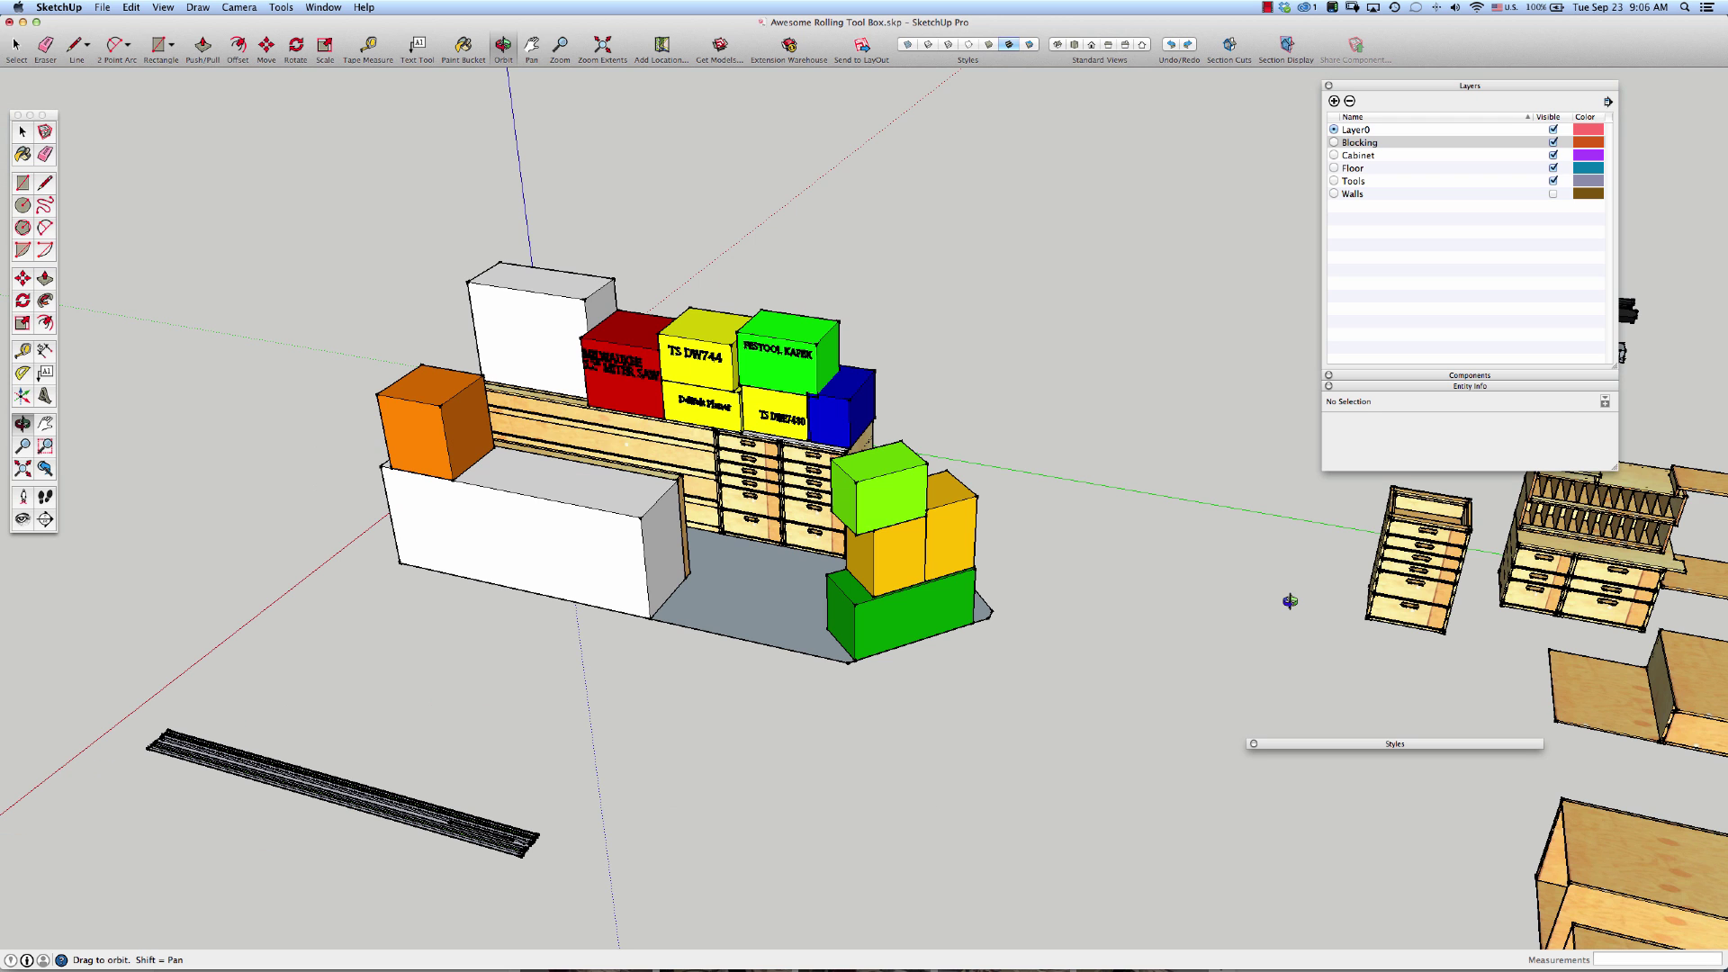
Move the loose drawer cabinet to a spot beside the trailer.
key("space")
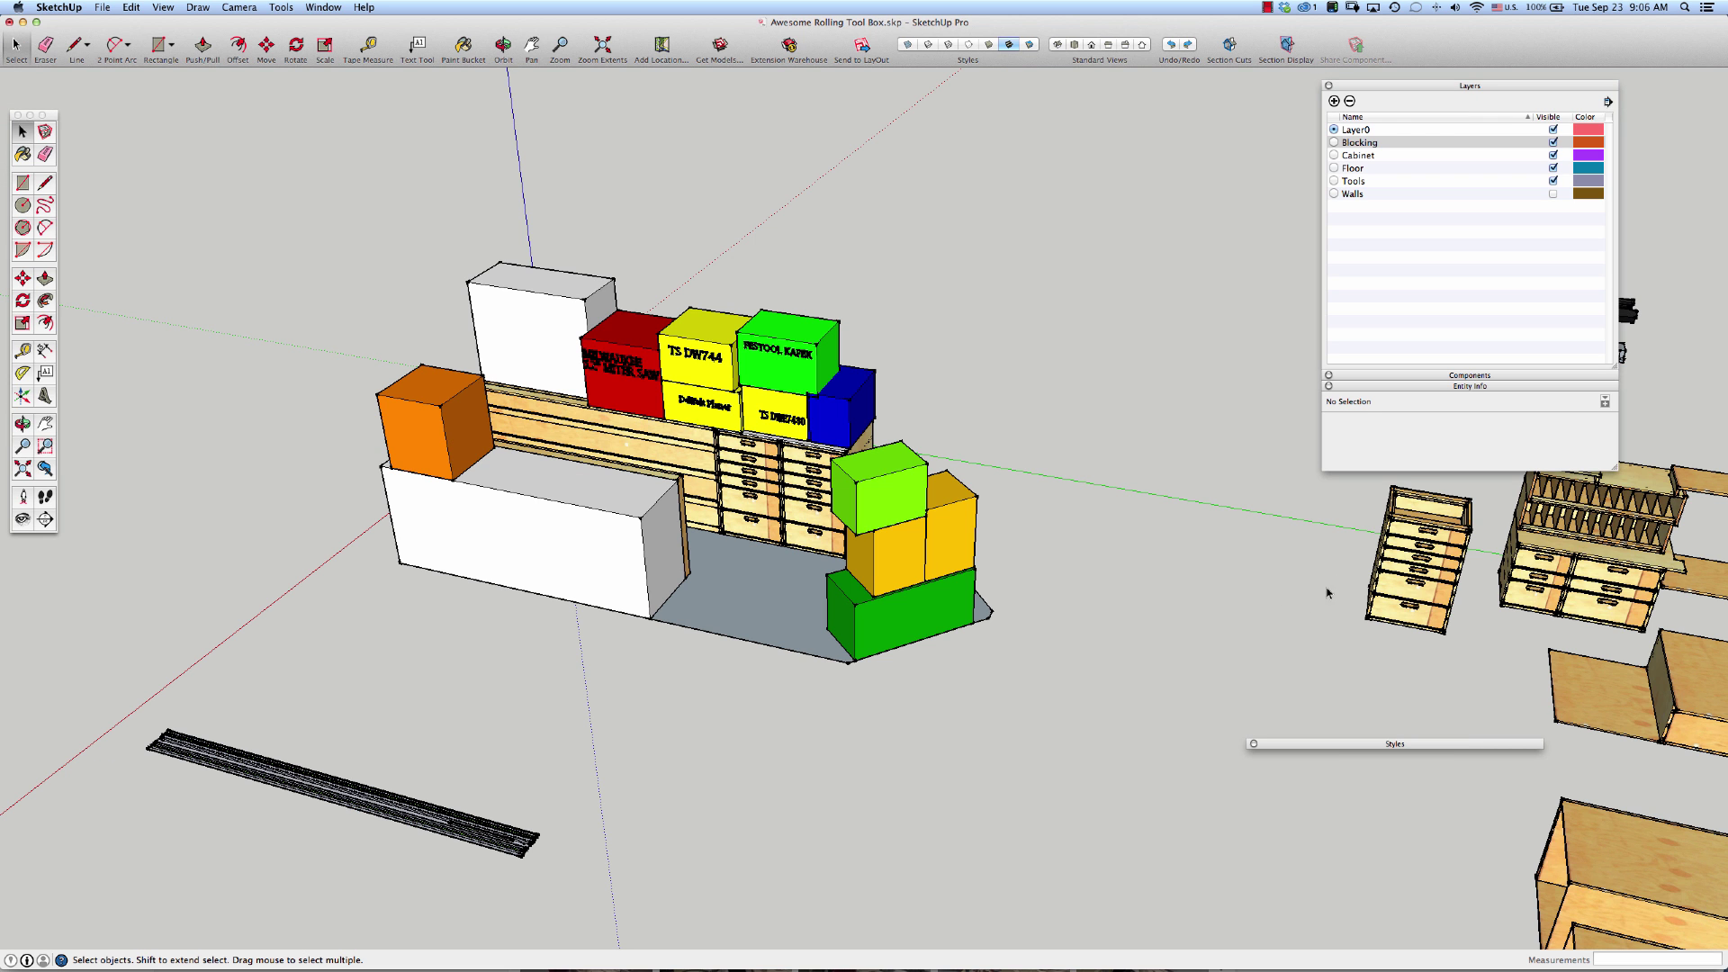
left_click(1401, 590)
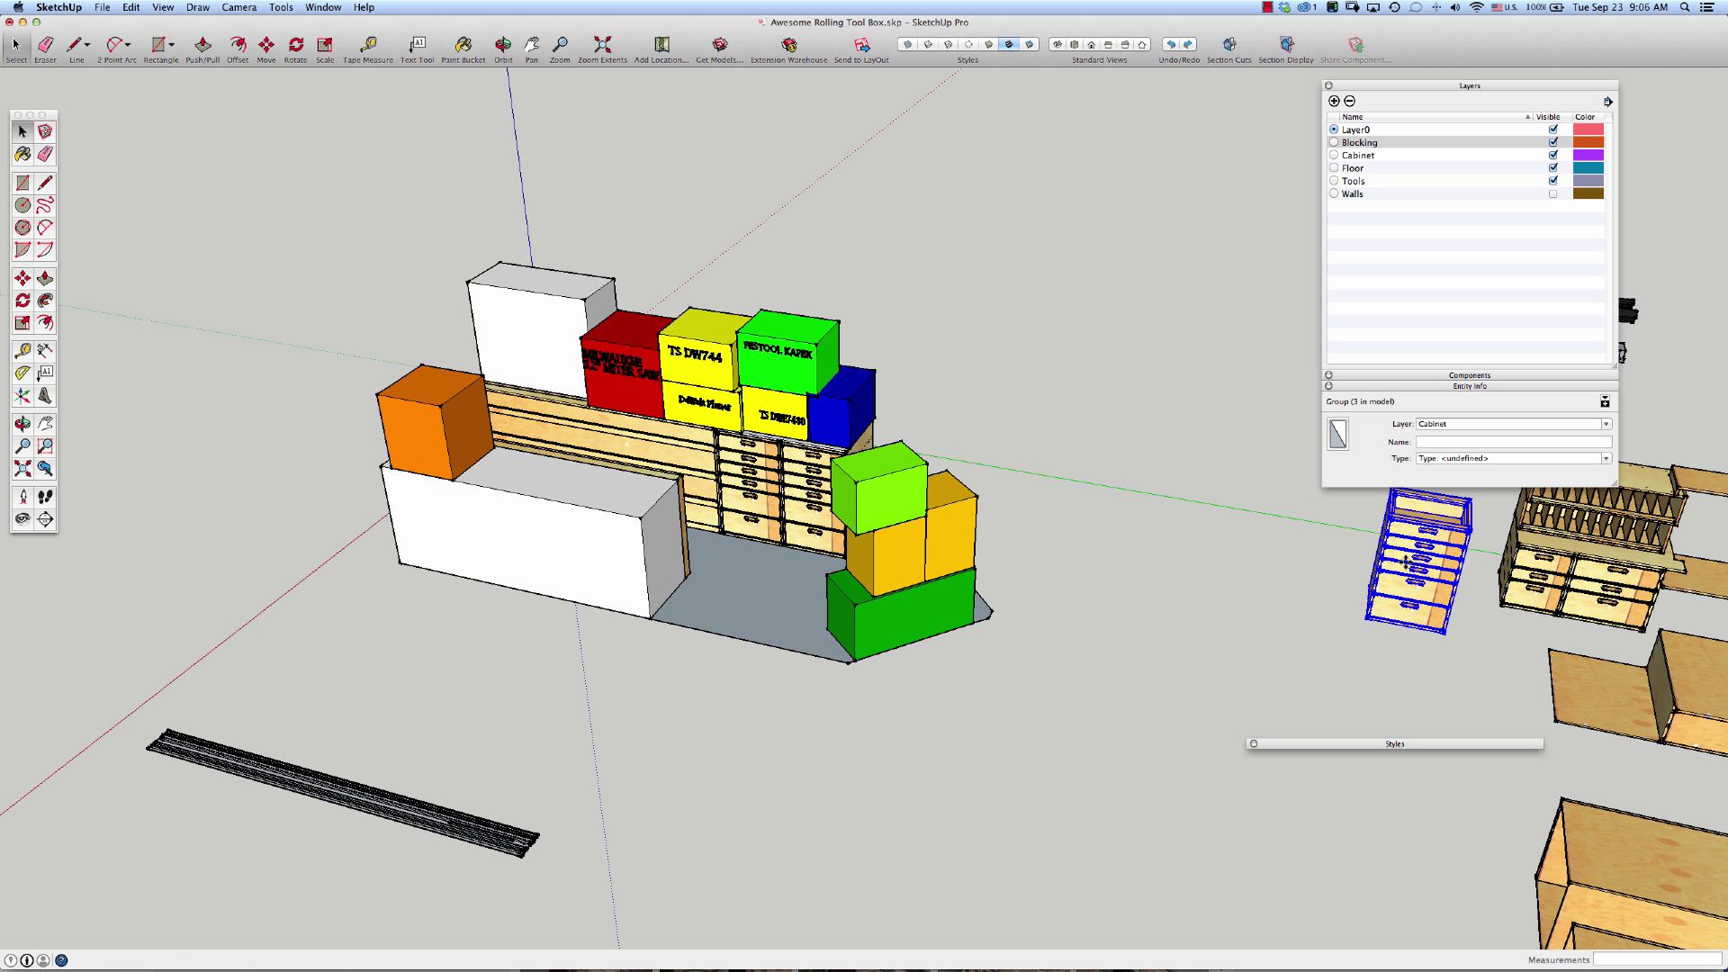
key("m")
left_click(1409, 562)
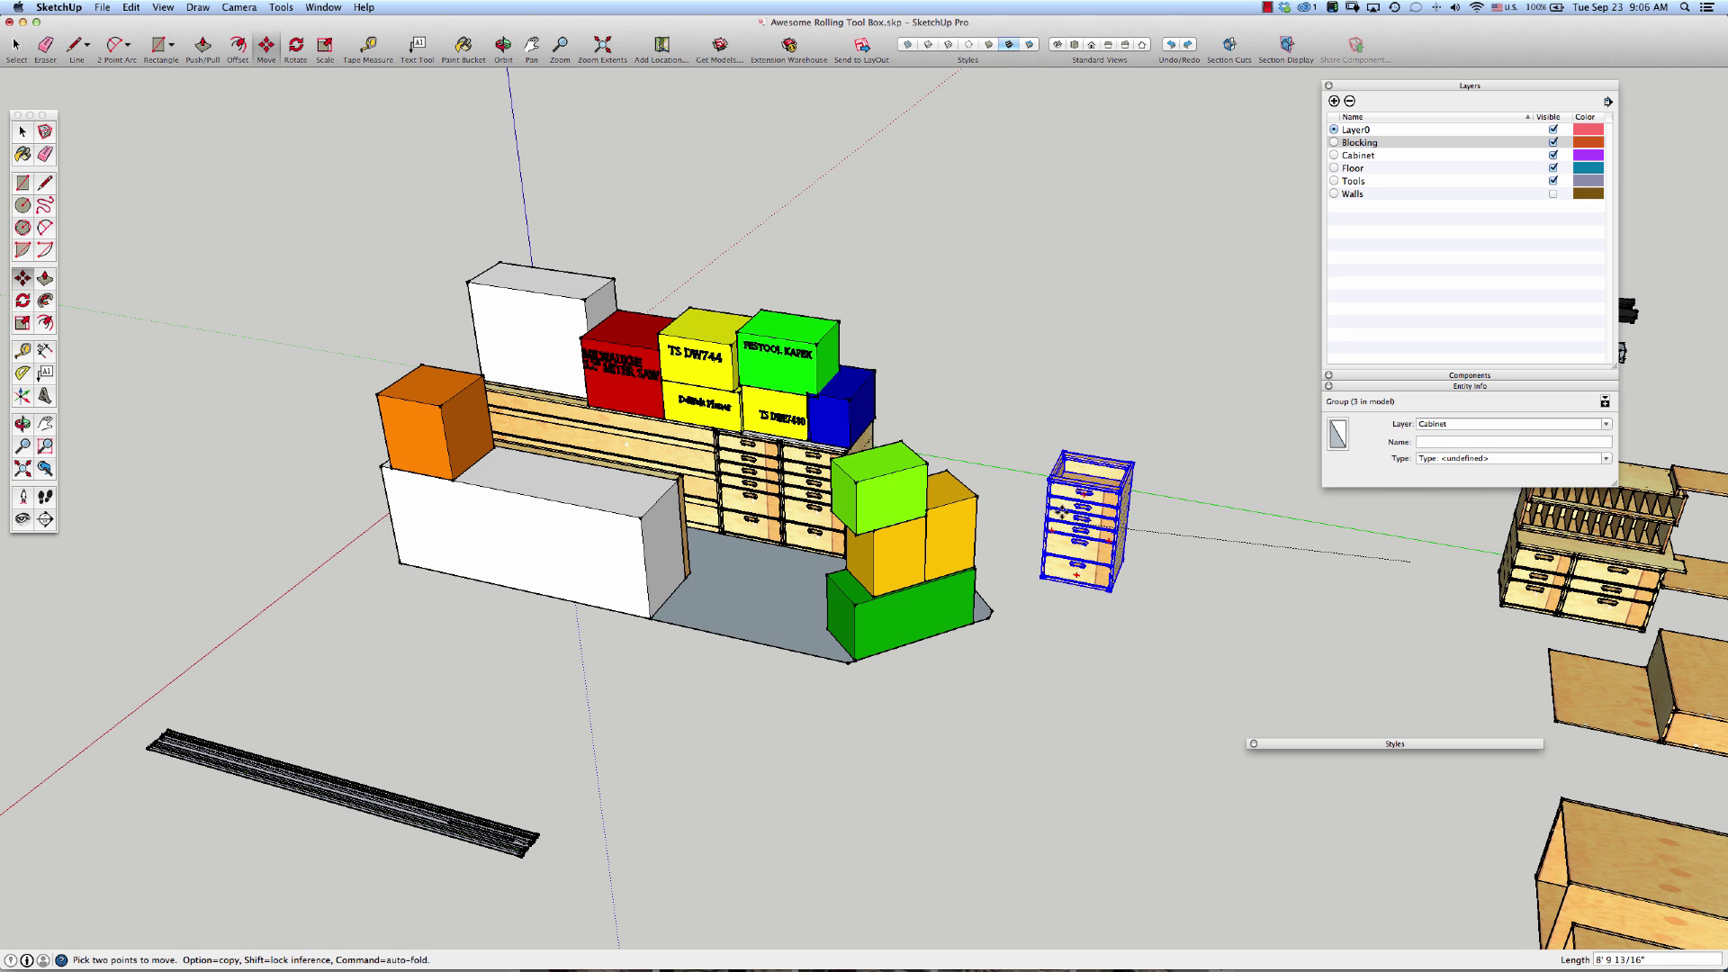
left_click(1031, 493)
key("space")
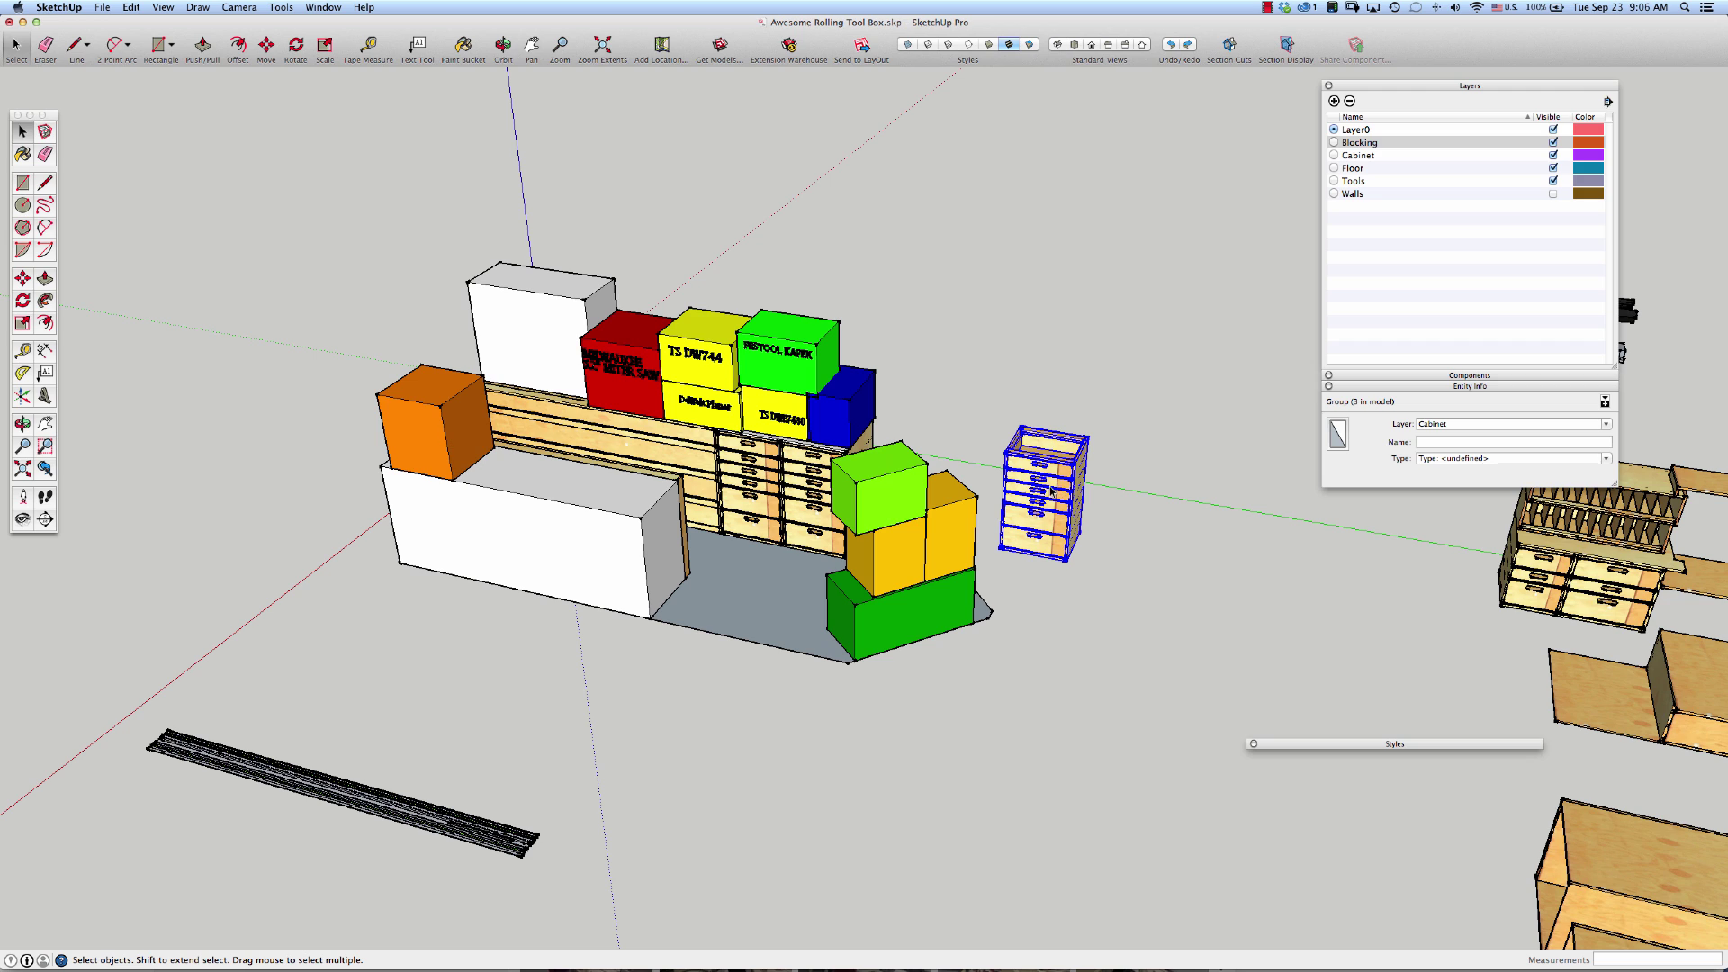
Orbit and zoom to bring the drawer cabinet and tool boxes into view.
key("o")
left_click_drag(1048, 486, 981, 490)
key("space")
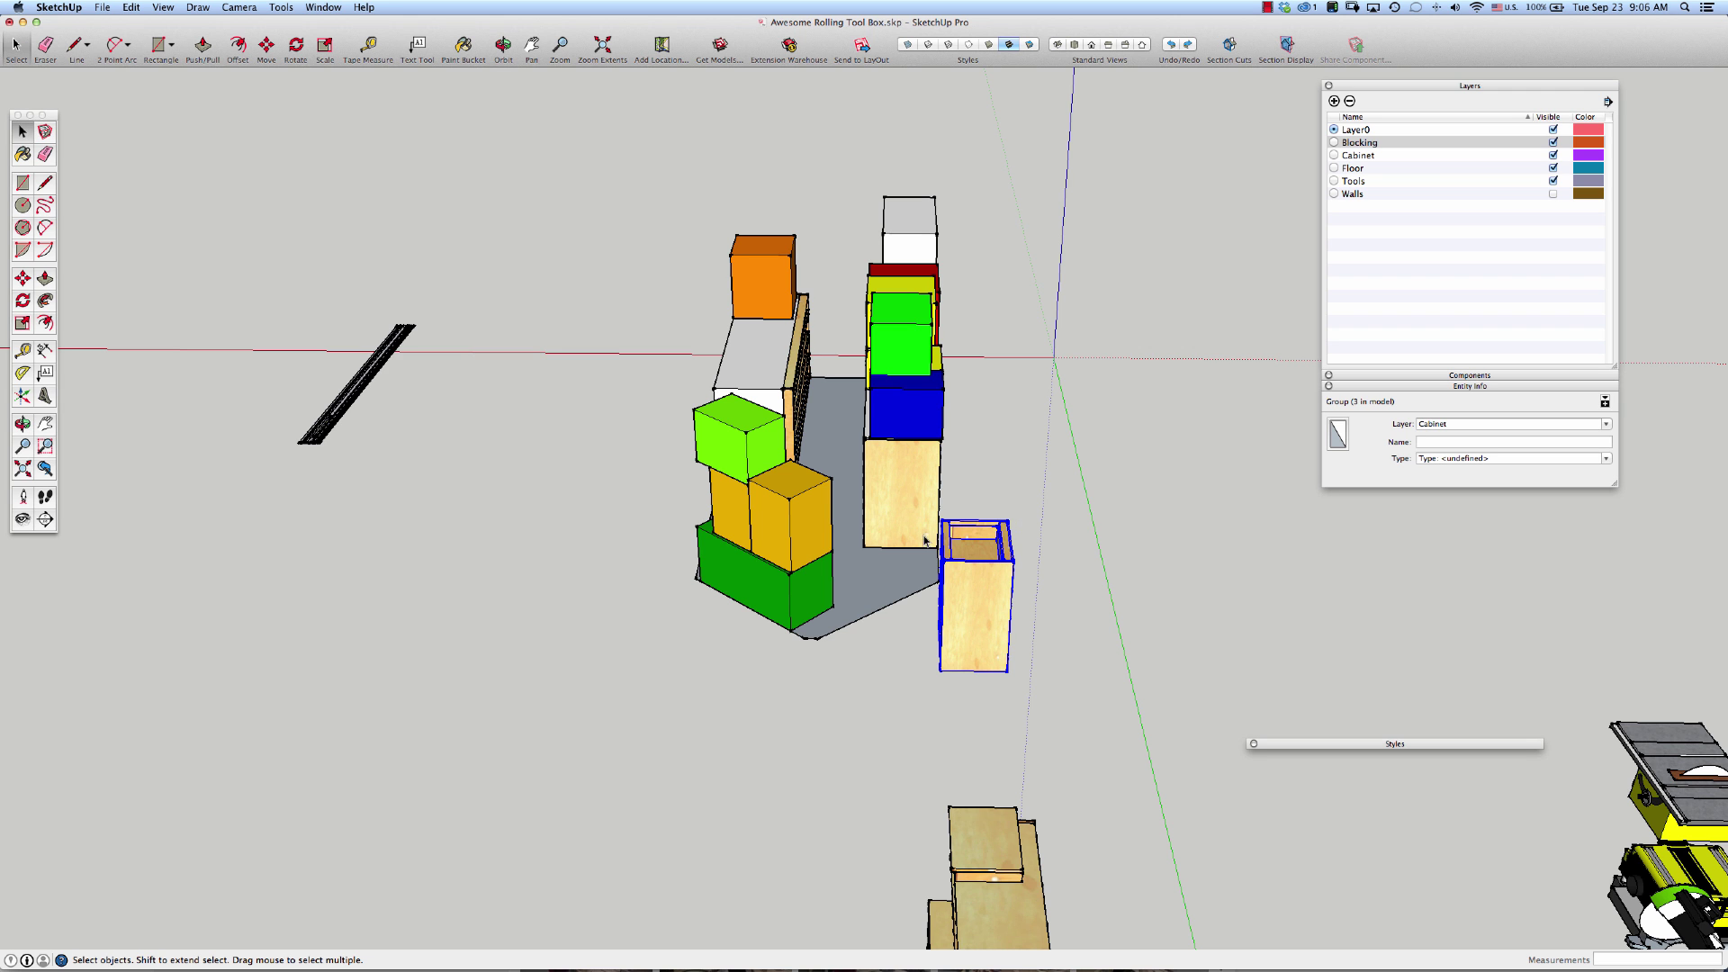
key("o")
left_click_drag(931, 479, 1050, 468)
left_click_drag(961, 431, 761, 586)
scroll(899, 641, "up", 4)
Move the drawer cabinet back against the end of the cabinet run.
key("space")
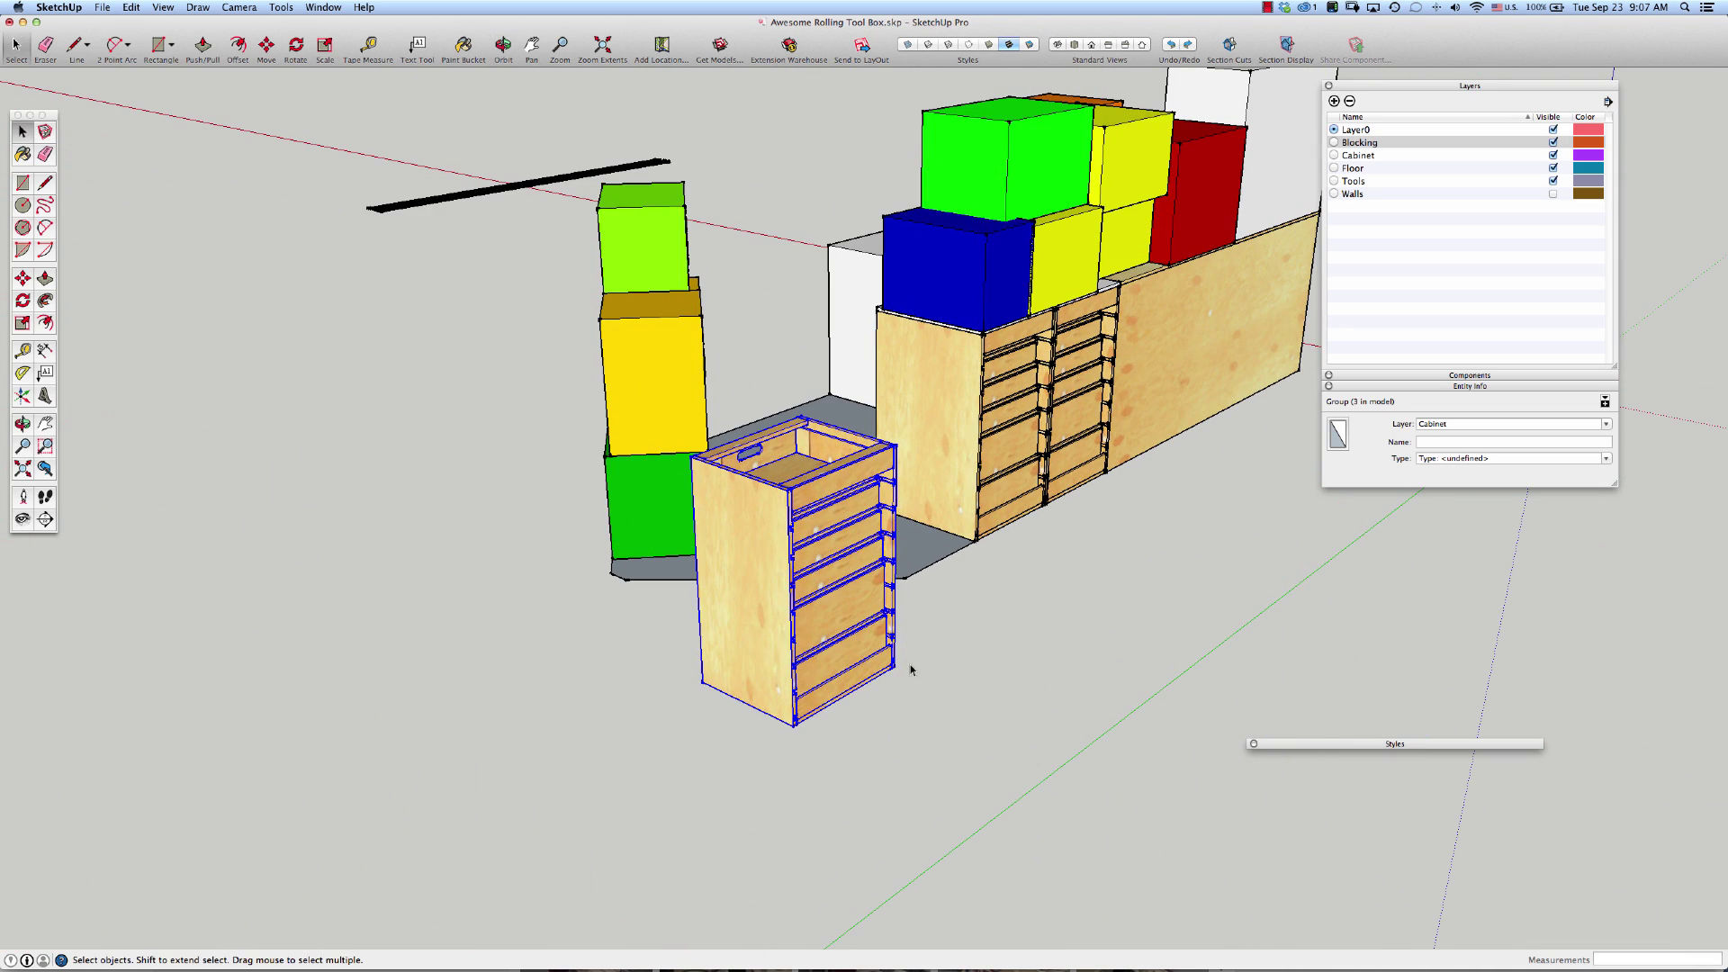
key("m")
scroll(897, 667, "up", 6)
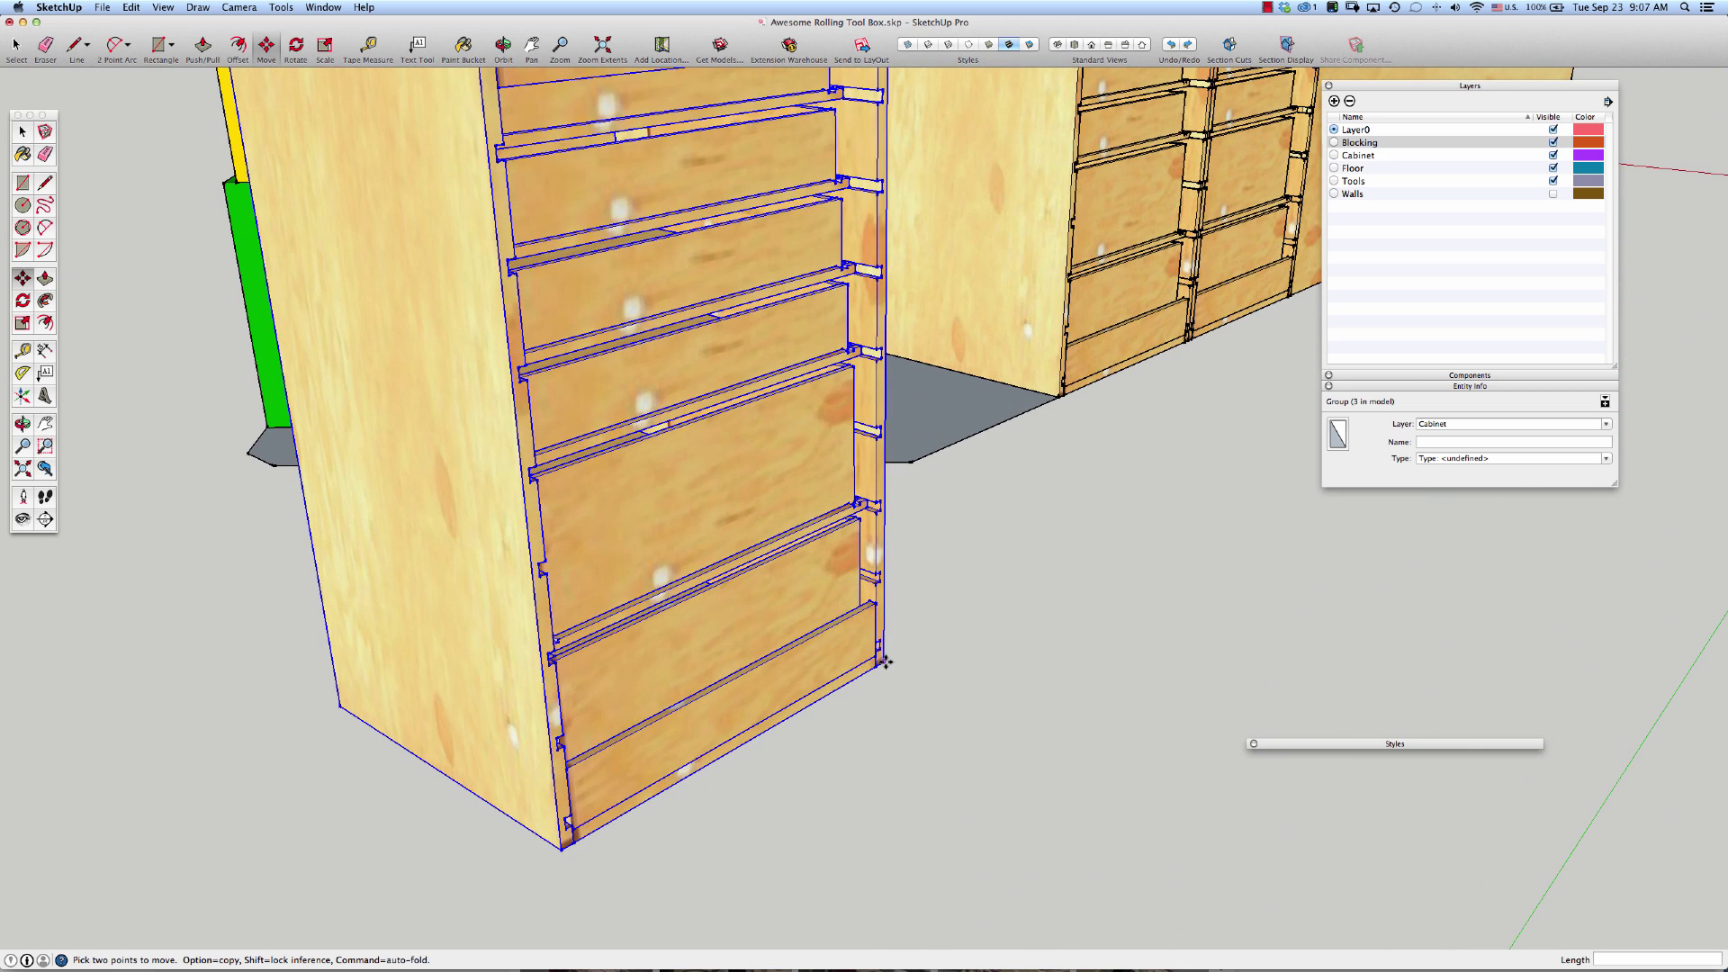
left_click(886, 662)
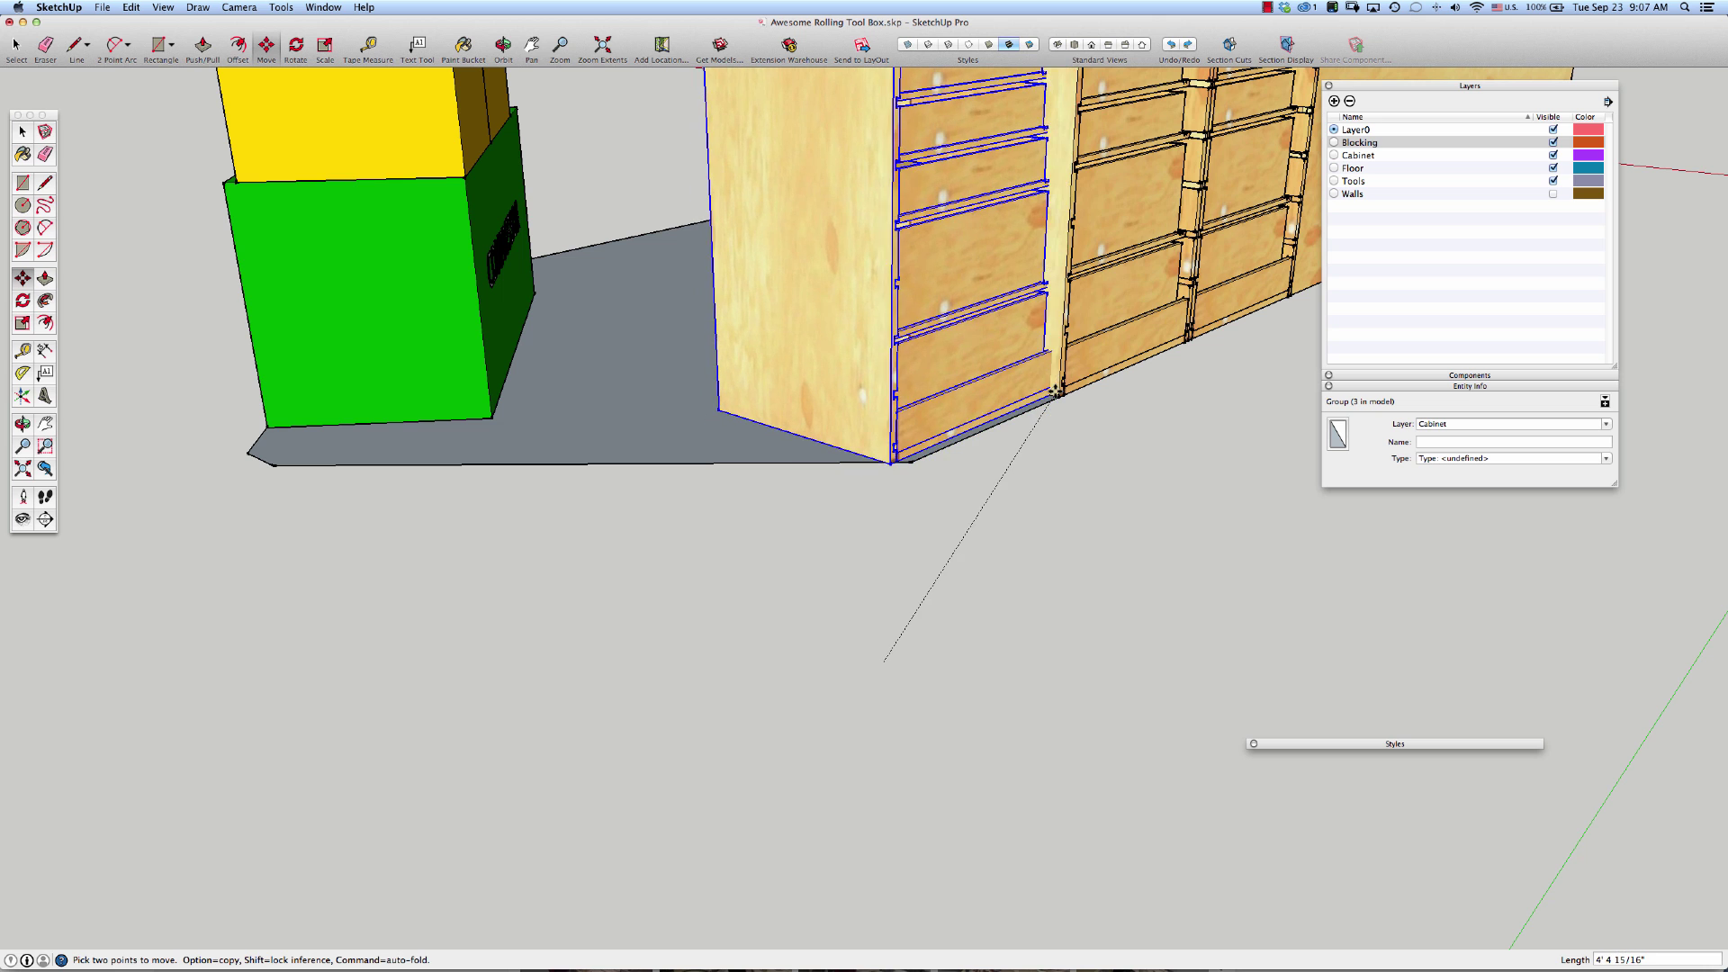
mouse_move(1056, 396)
middle_mouse_down()
mouse_move(1301, 555)
mouse_move(1310, 521)
middle_mouse_up()
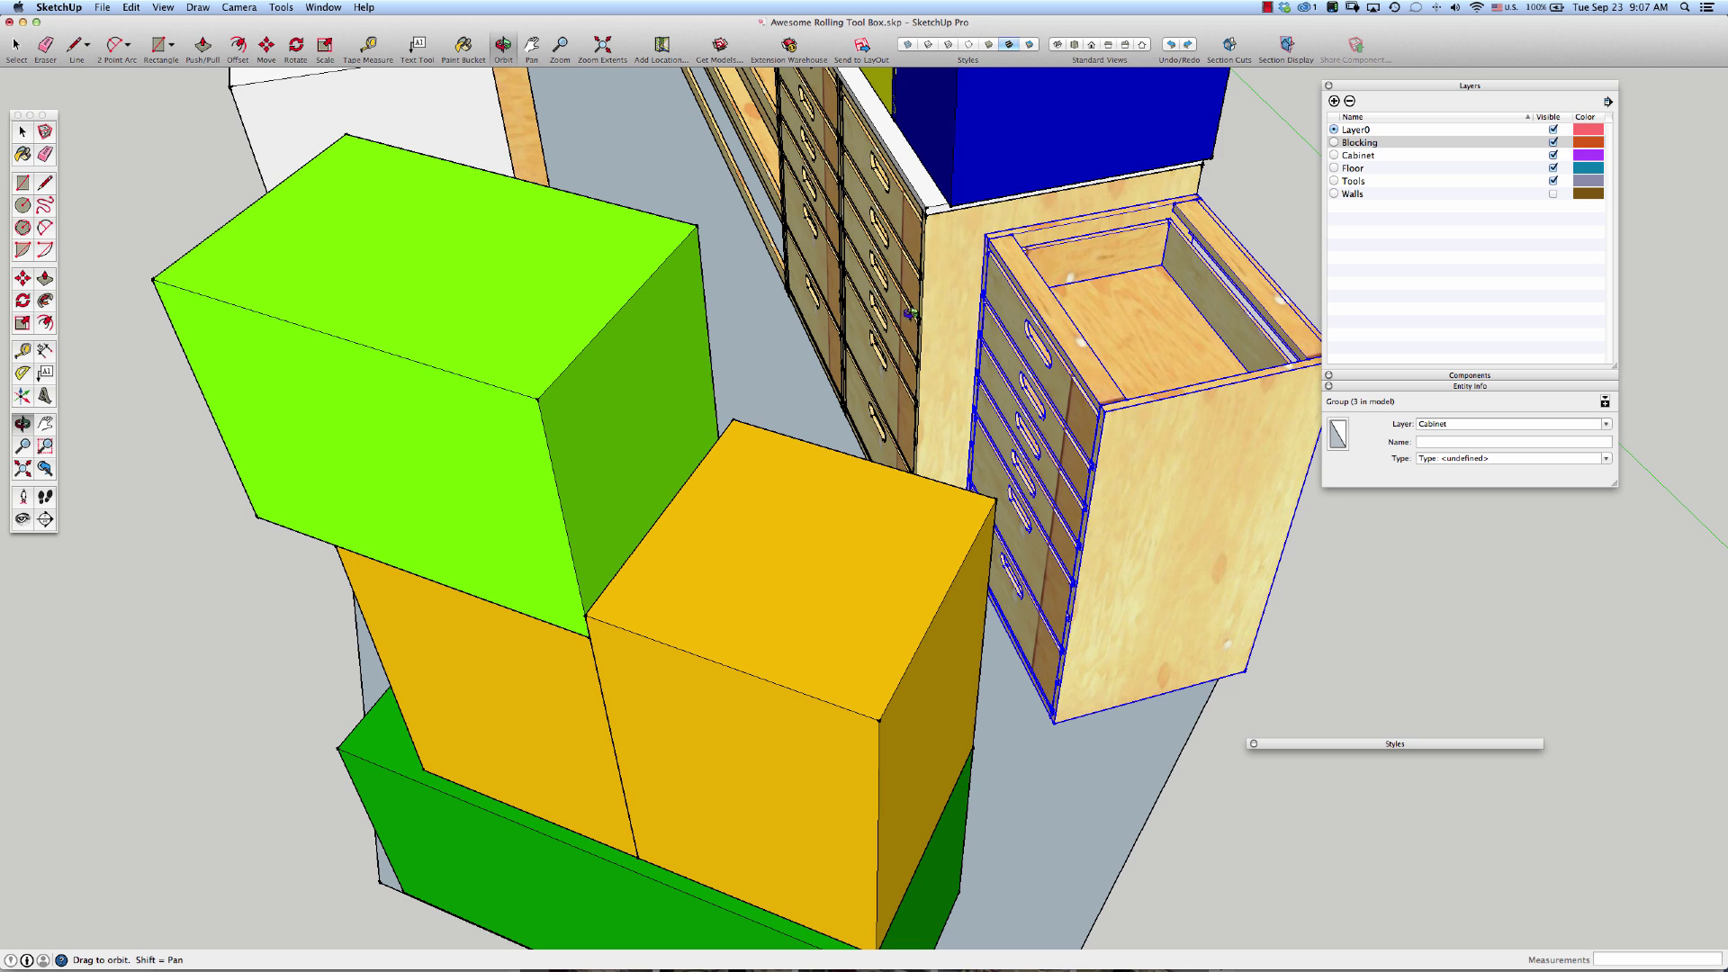
Select the end drawer cabinet and scale it wider along the green axis.
key("space")
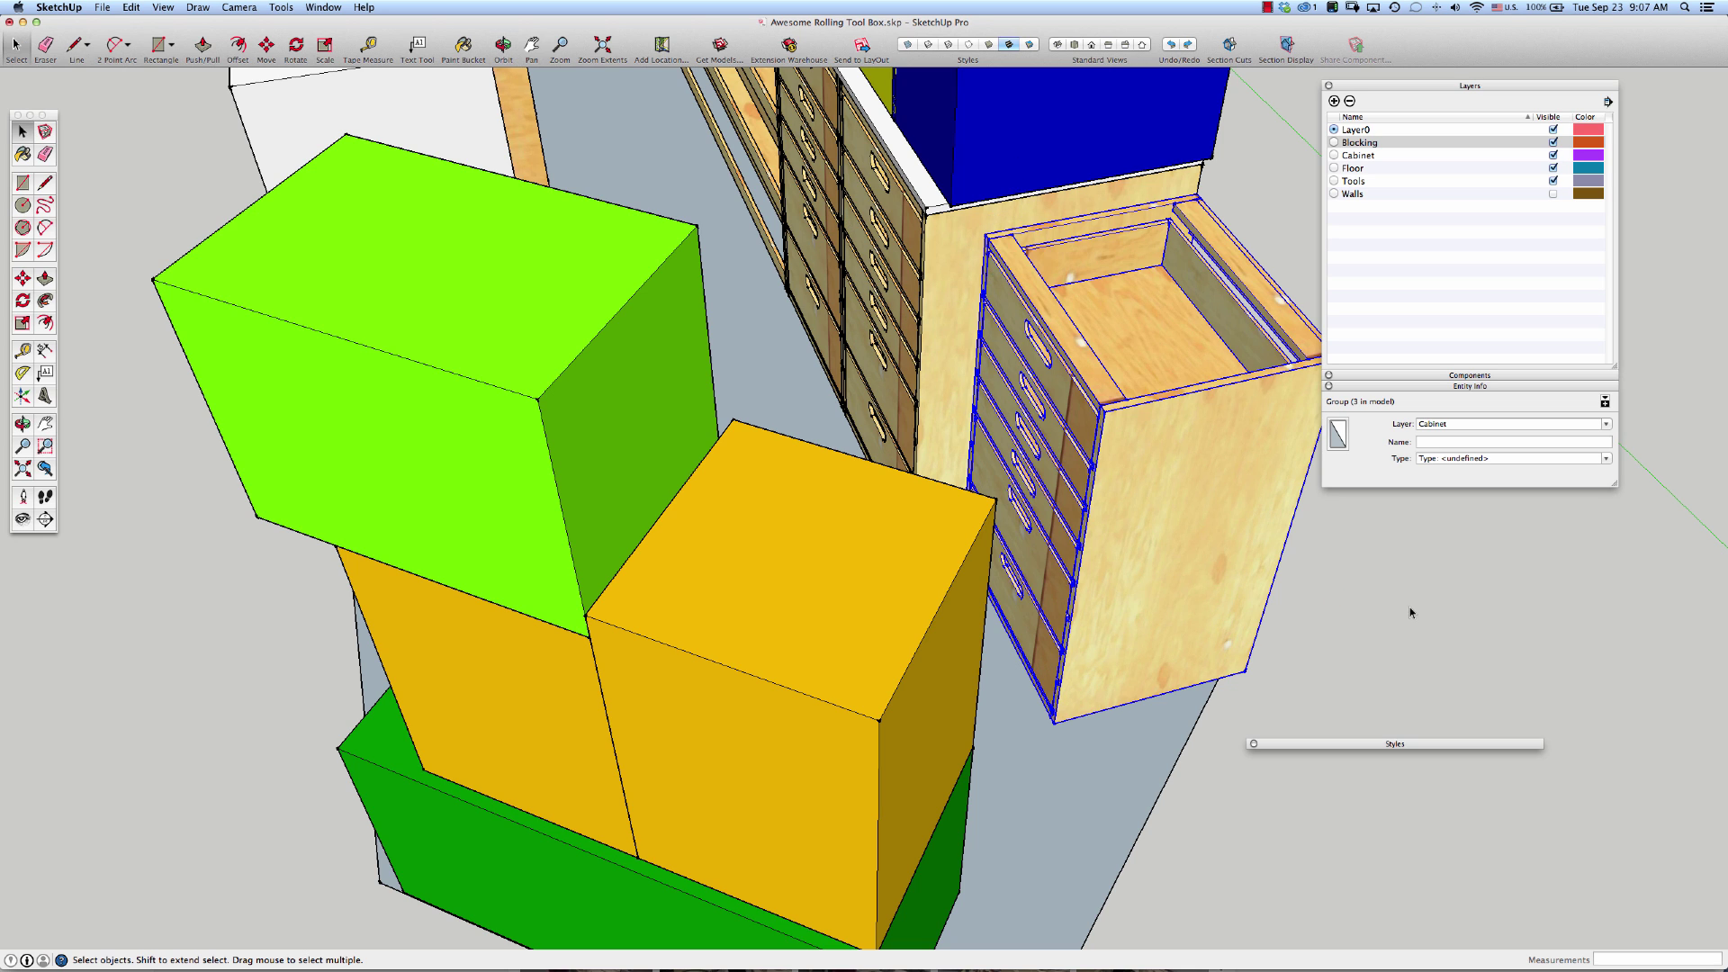
left_click(1402, 607)
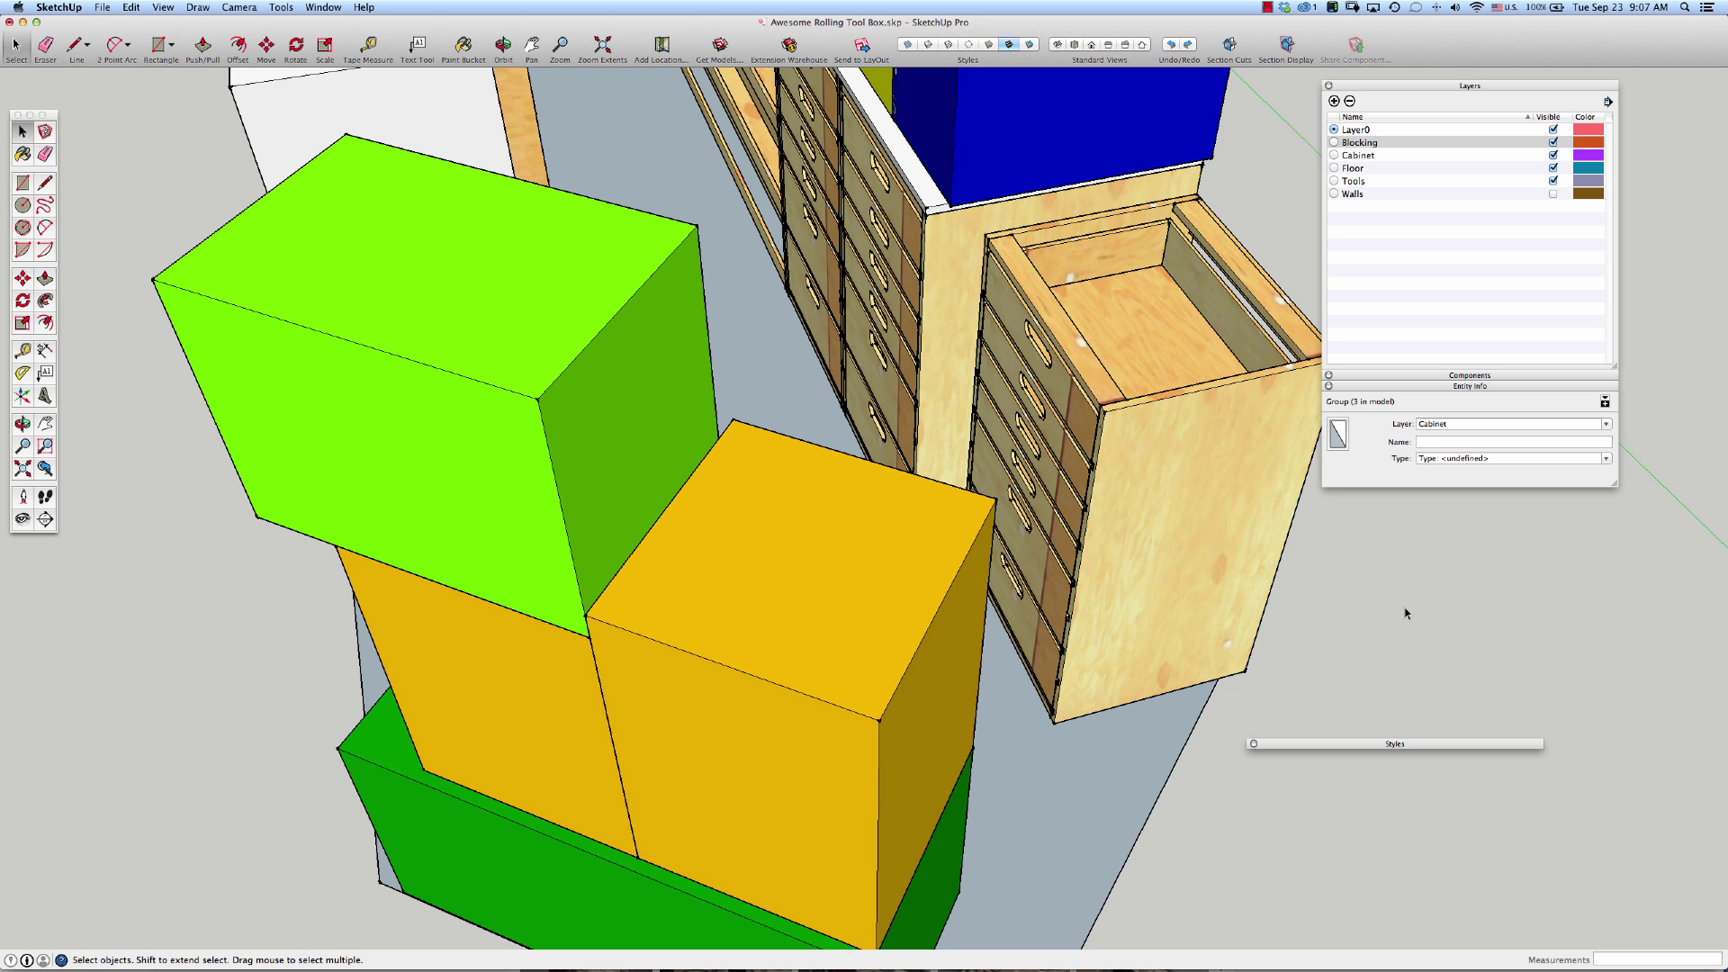
left_click(1150, 482)
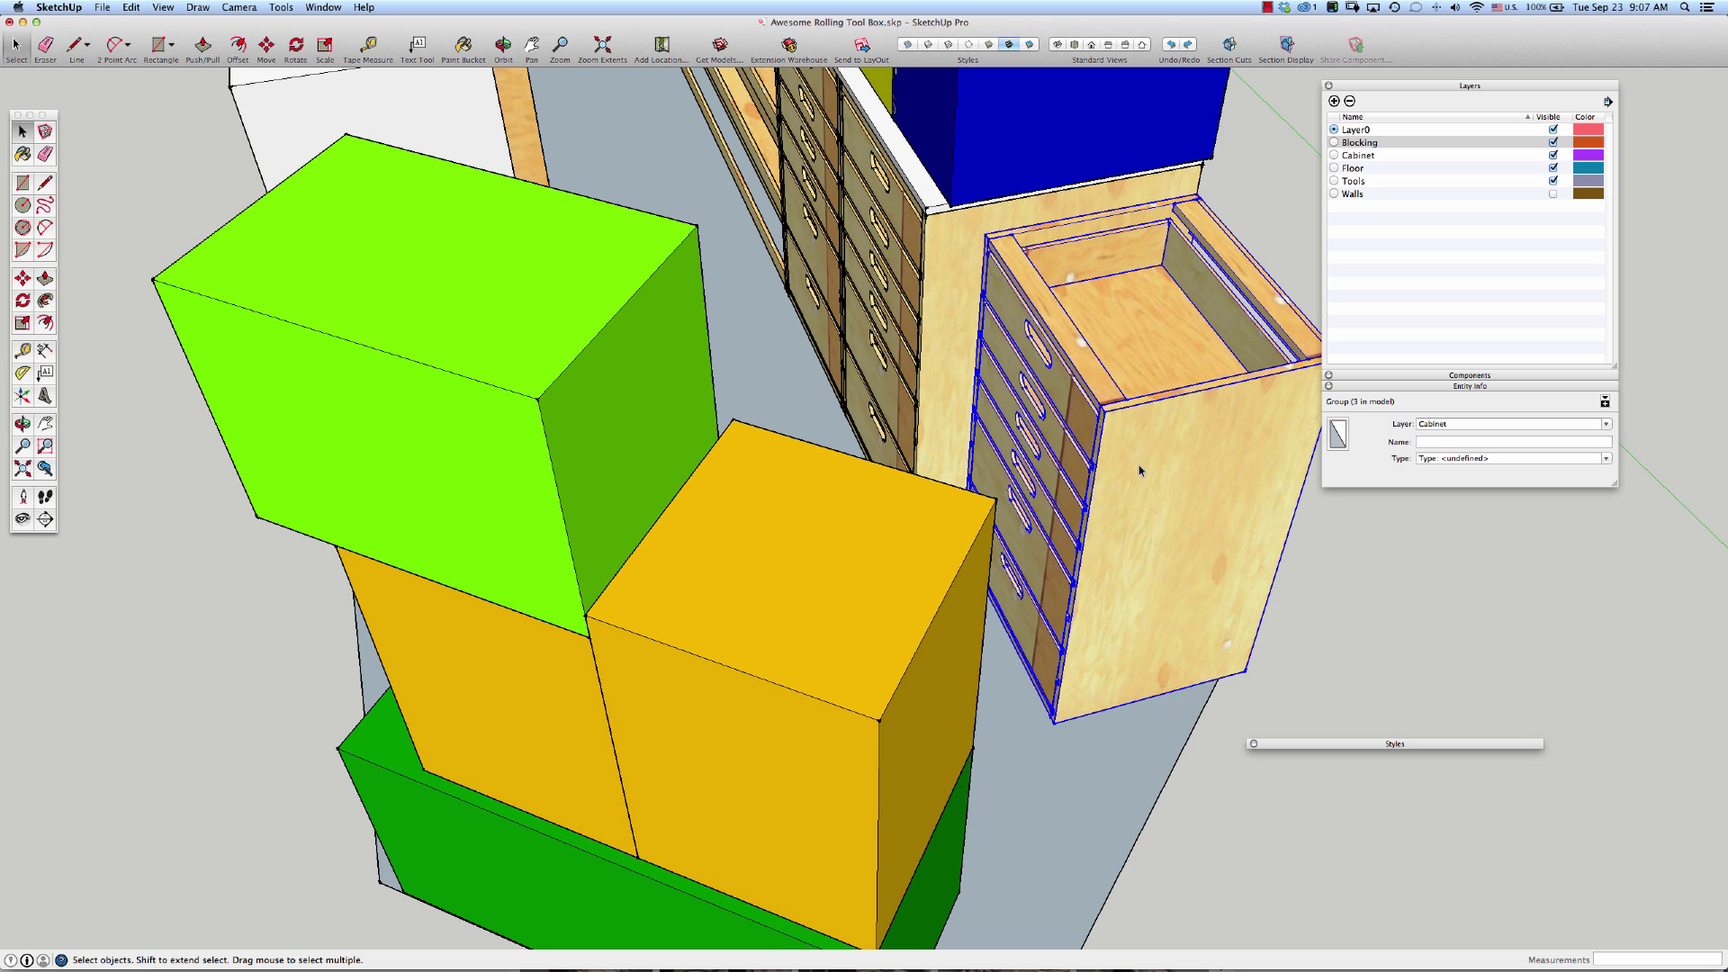
key("s")
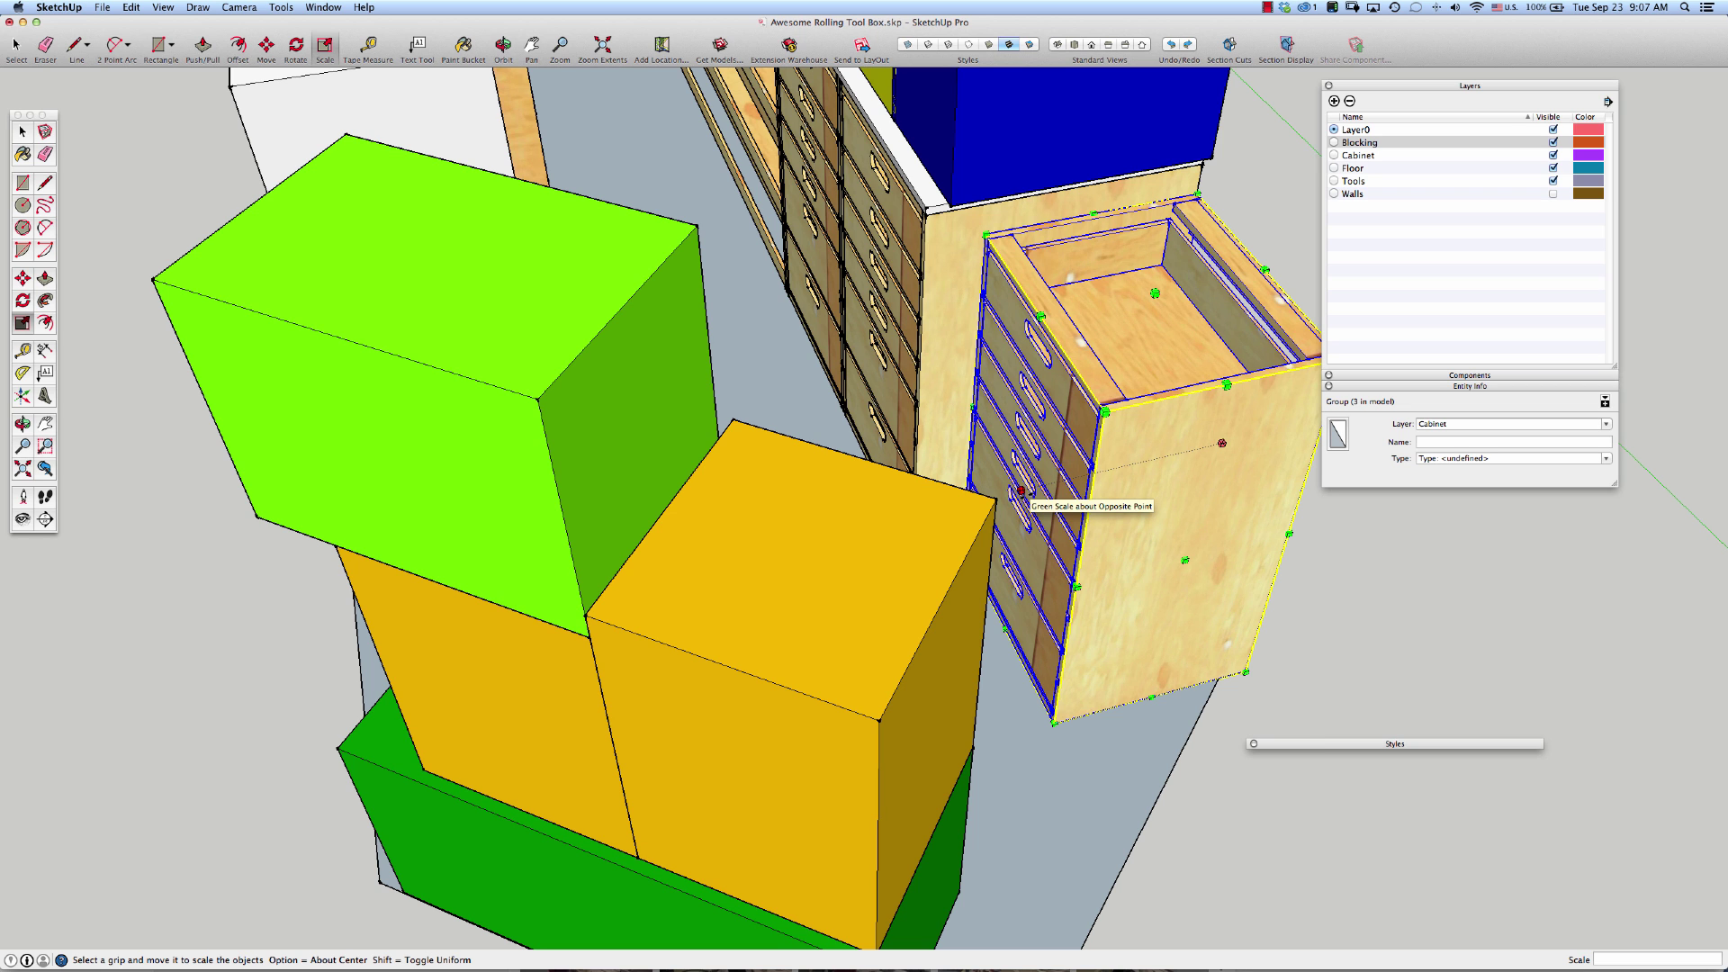
left_click_drag(1022, 491, 1030, 423)
key("o")
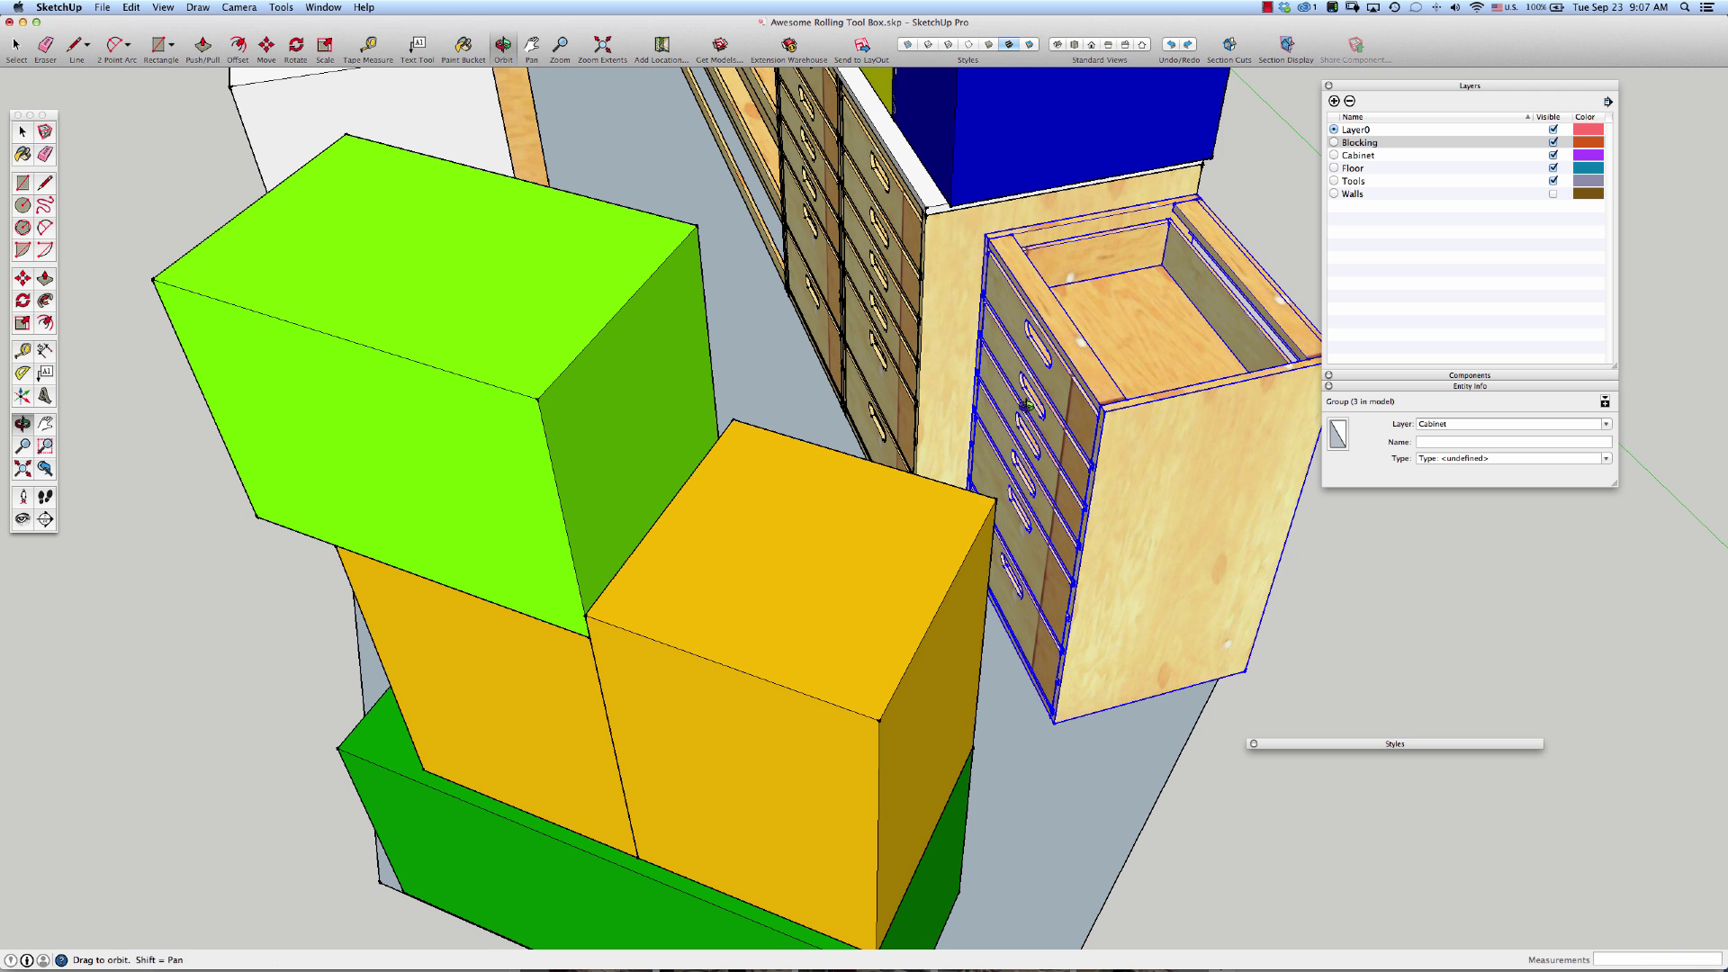
key("s")
left_click_drag(1220, 444, 1221, 443)
left_click_drag(985, 497, 964, 504)
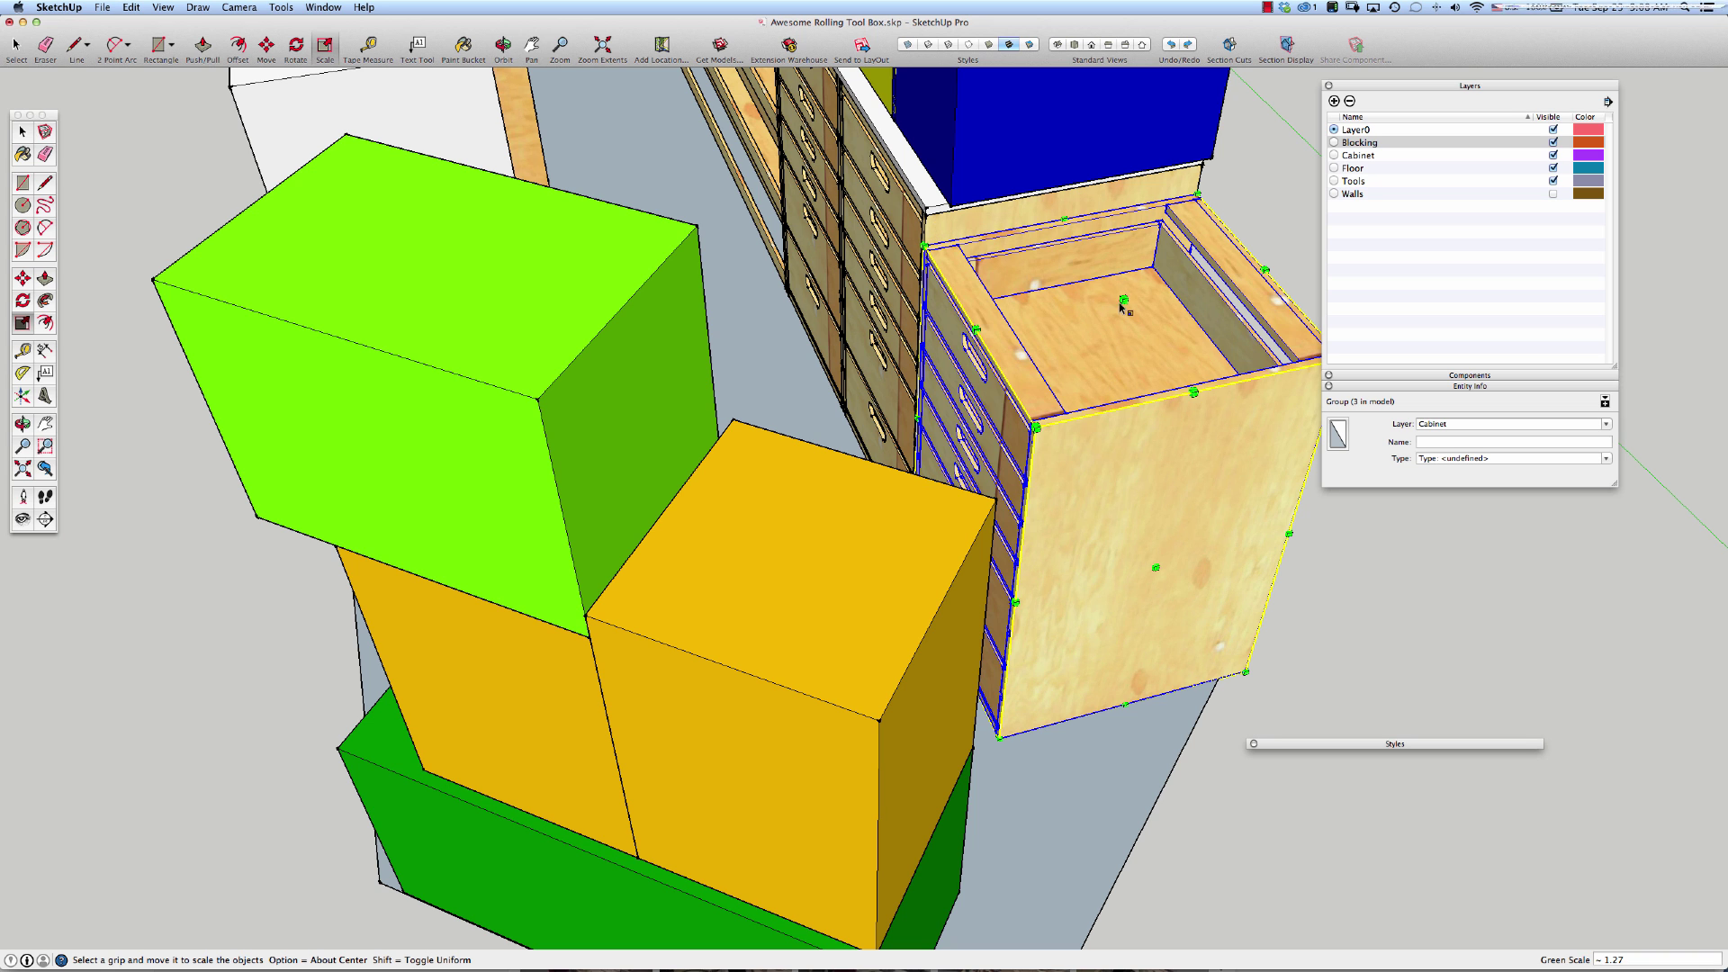
Stretch the cabinet taller with a 1.06 blue-axis scale, then deselect it.
left_click_drag(1124, 299, 1128, 268)
key("space")
left_click(1344, 565)
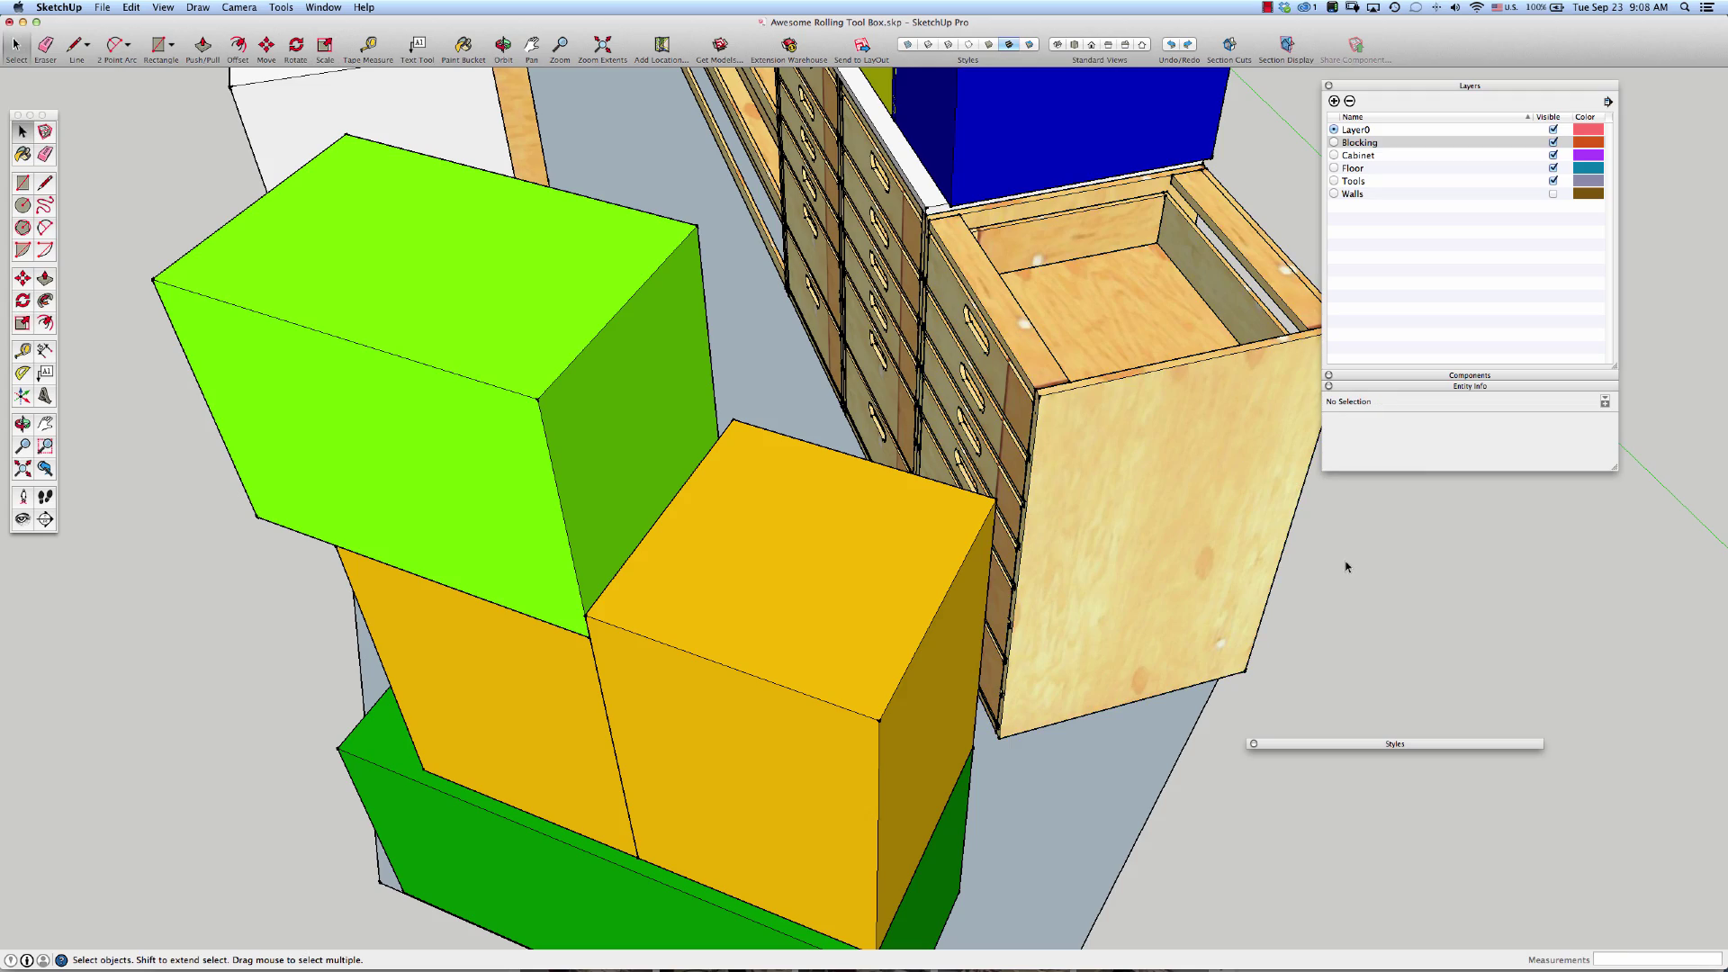
key("o")
left_click_drag(1215, 518, 843, 442)
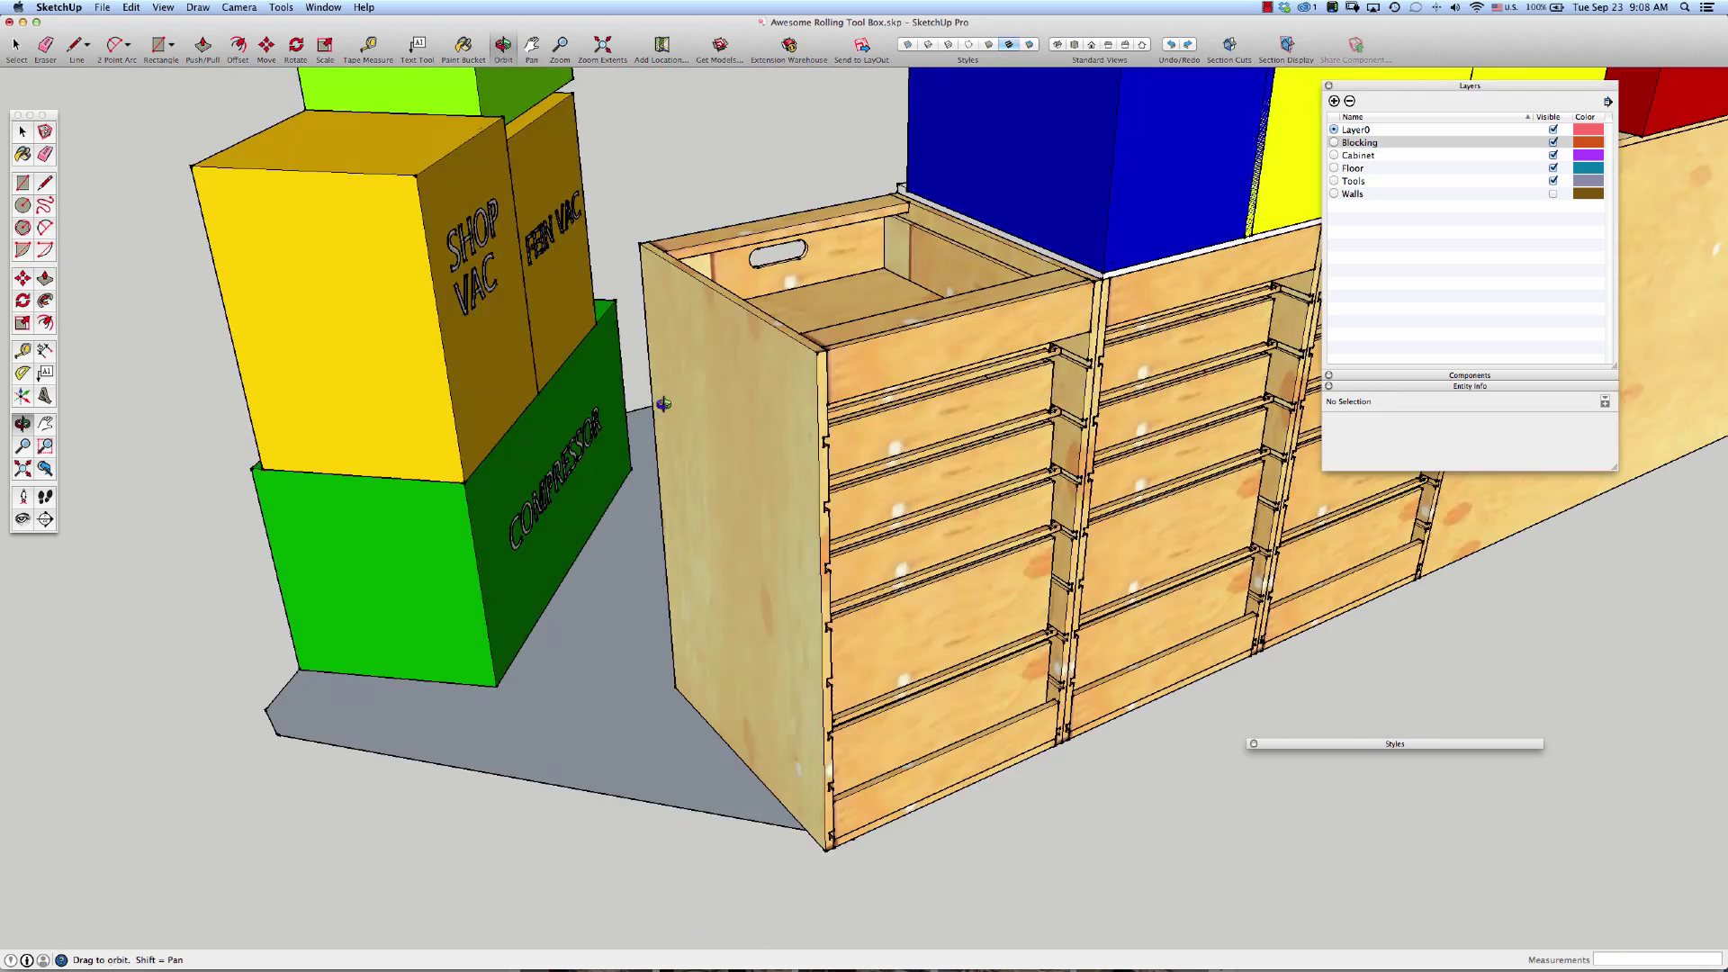
left_click_drag(663, 404, 1011, 292)
left_click_drag(1156, 413, 907, 599)
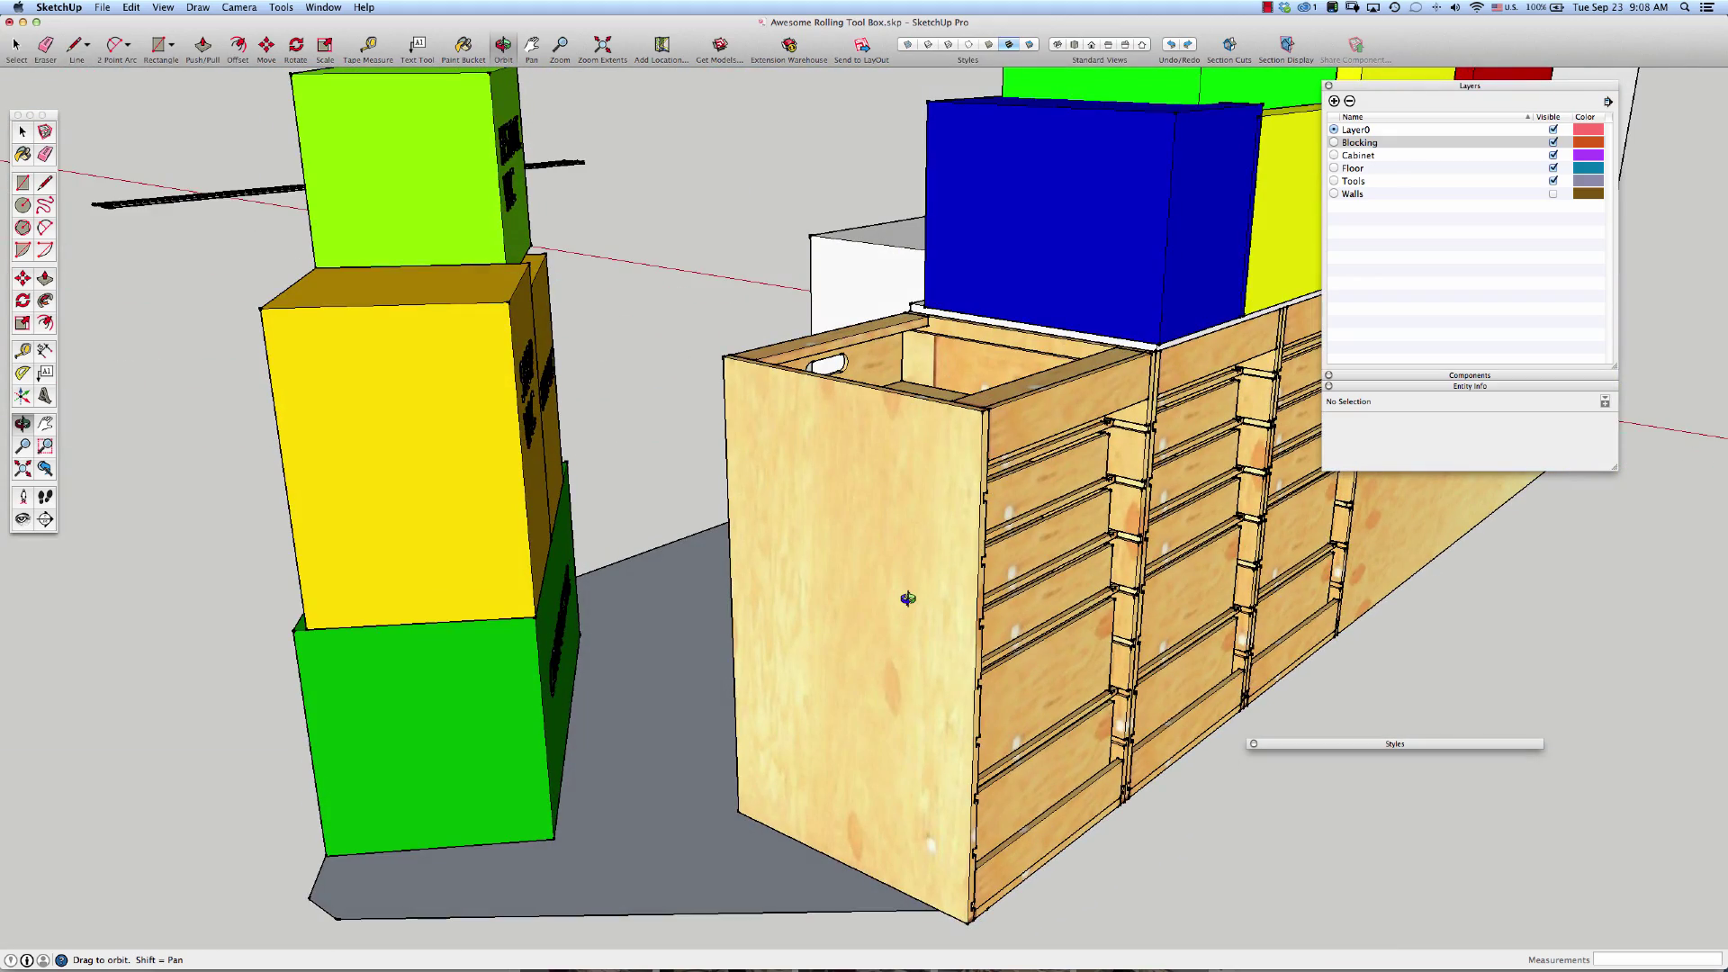
Scale the end cabinet to 0.78 along the red axis, pulling its left side inward.
key("space")
left_click(909, 637)
key("s")
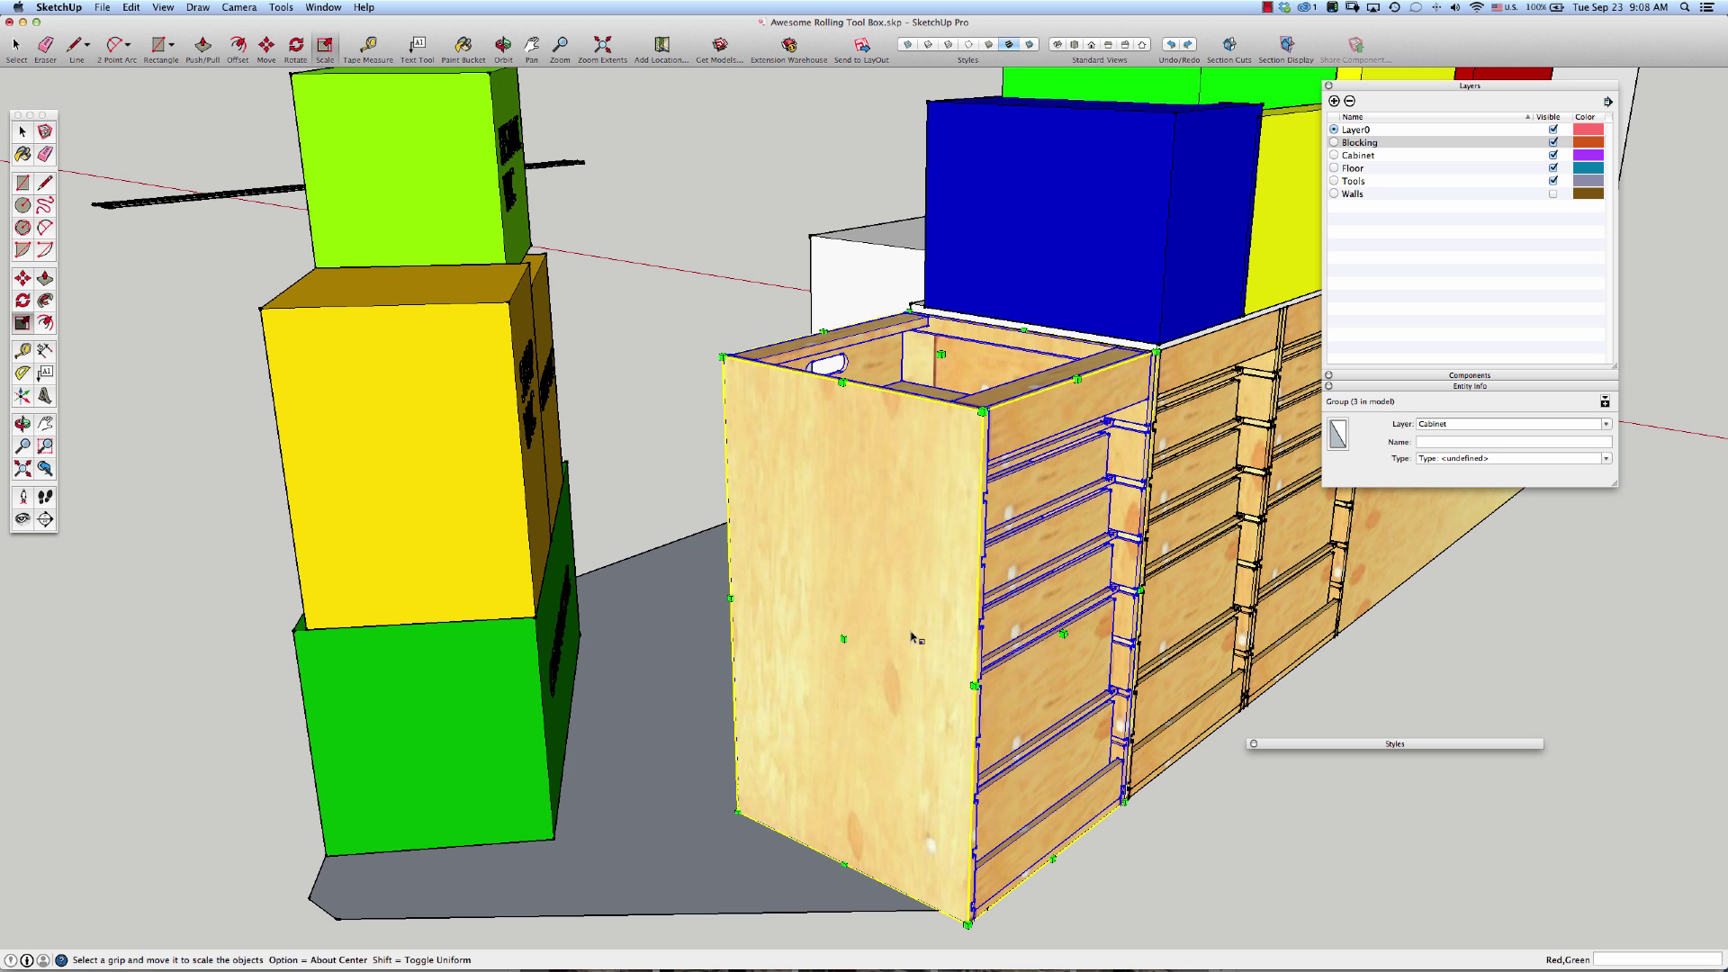
left_click(840, 636)
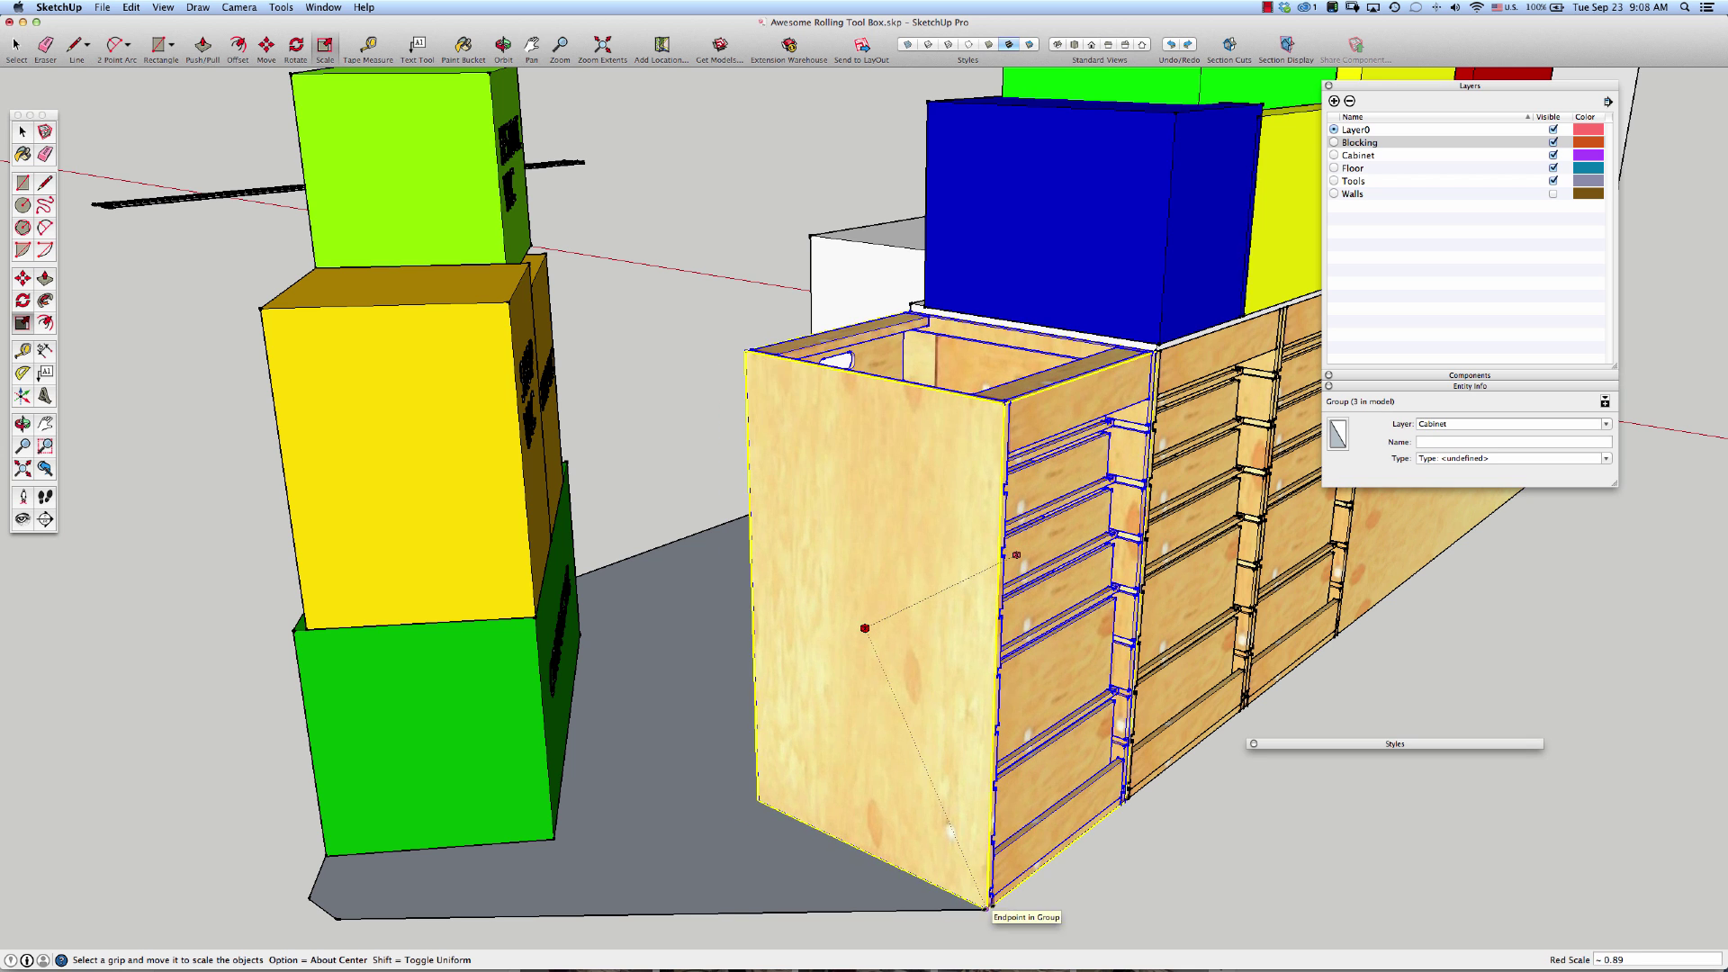
left_click(987, 904)
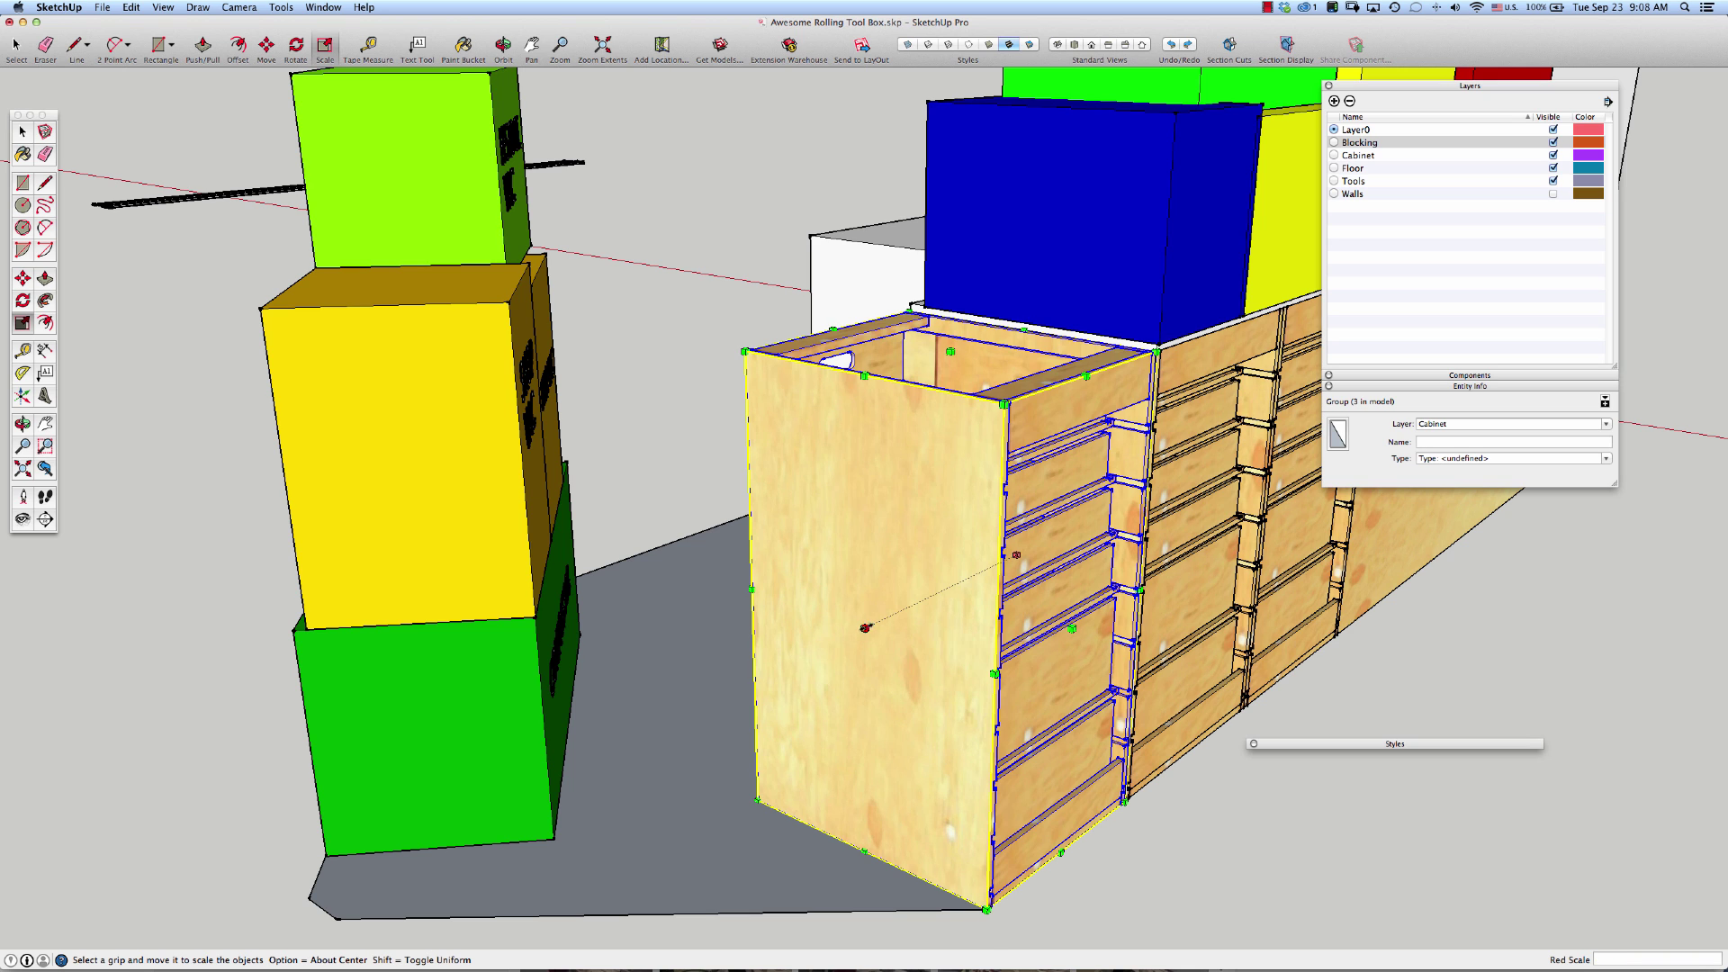
left_click(864, 628)
left_click(906, 621)
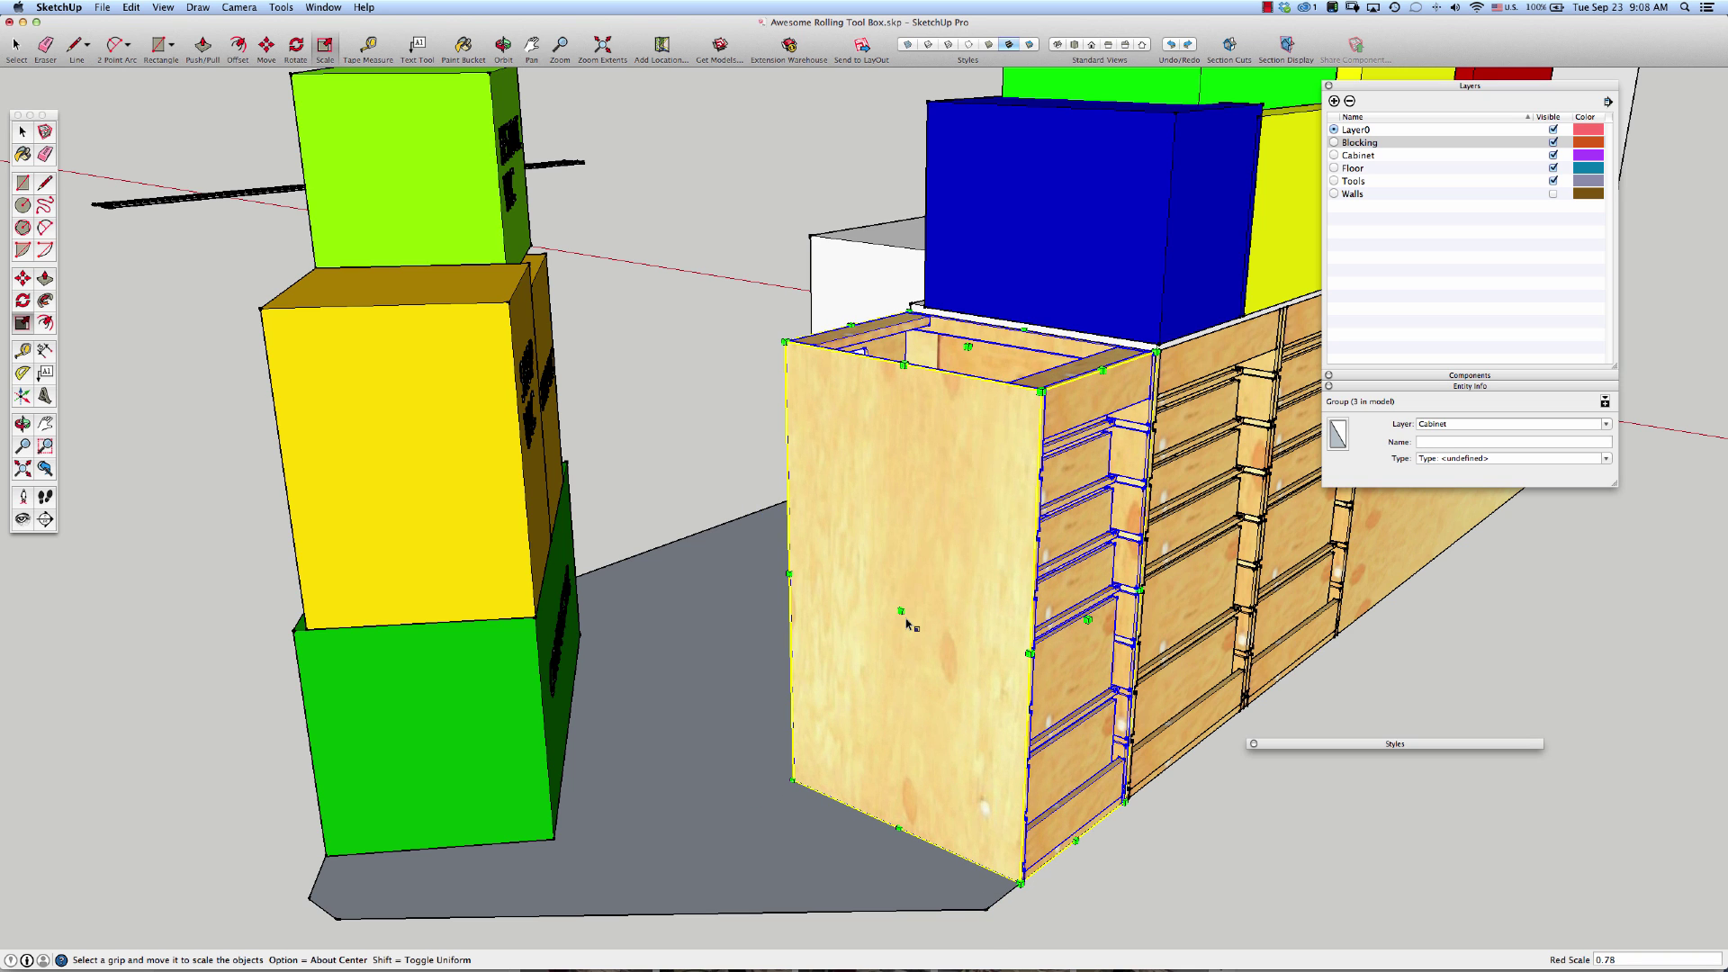
key("space")
left_click(1187, 868)
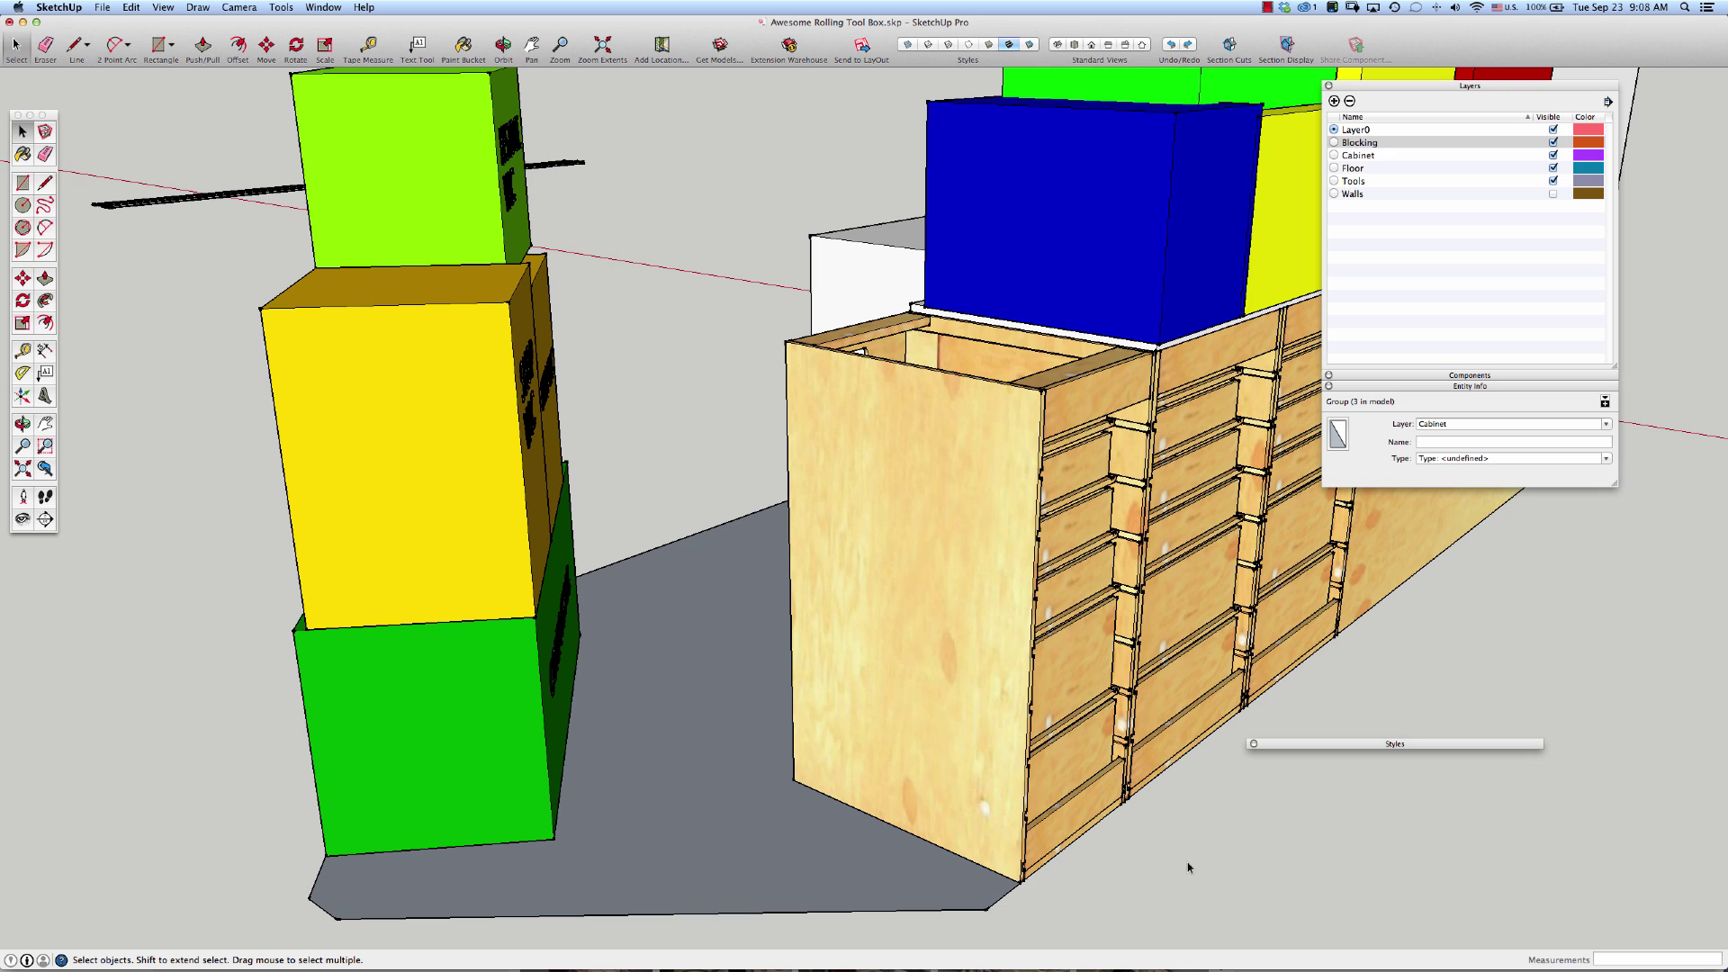
Orbit to a level view of the drawers and switch on X-ray display.
middle_click_drag(963, 713, 1249, 781)
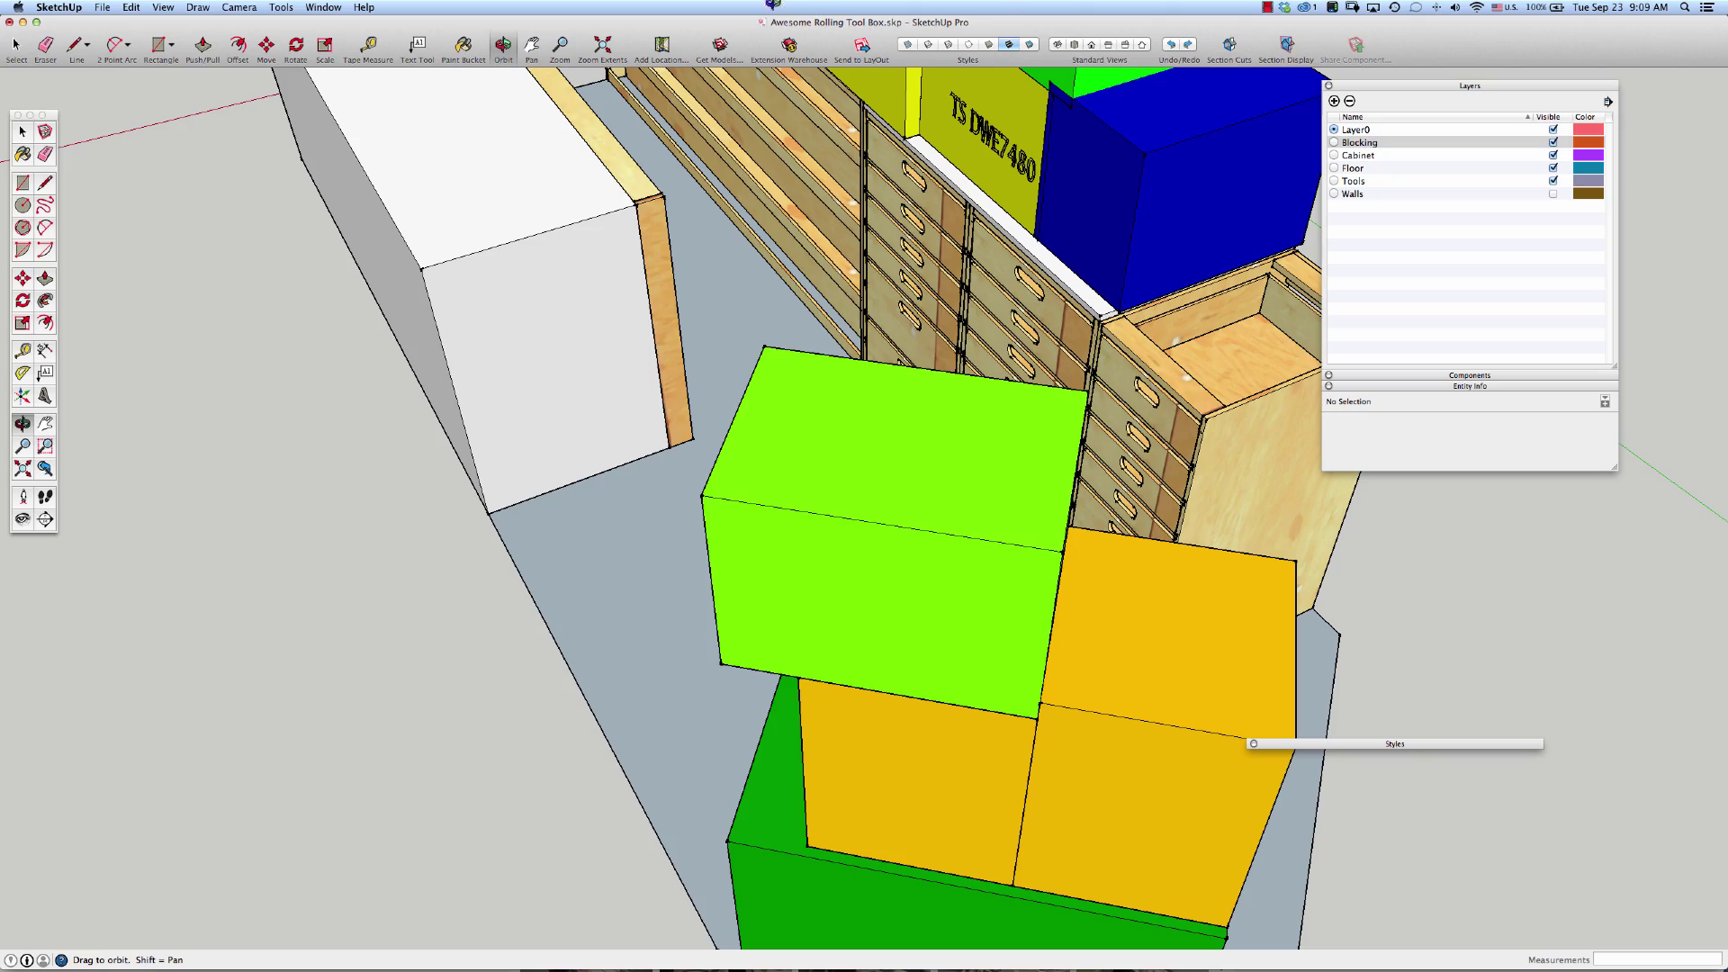
middle_click_drag(1033, 341, 1240, 499)
scroll(1240, 499, "down", 5)
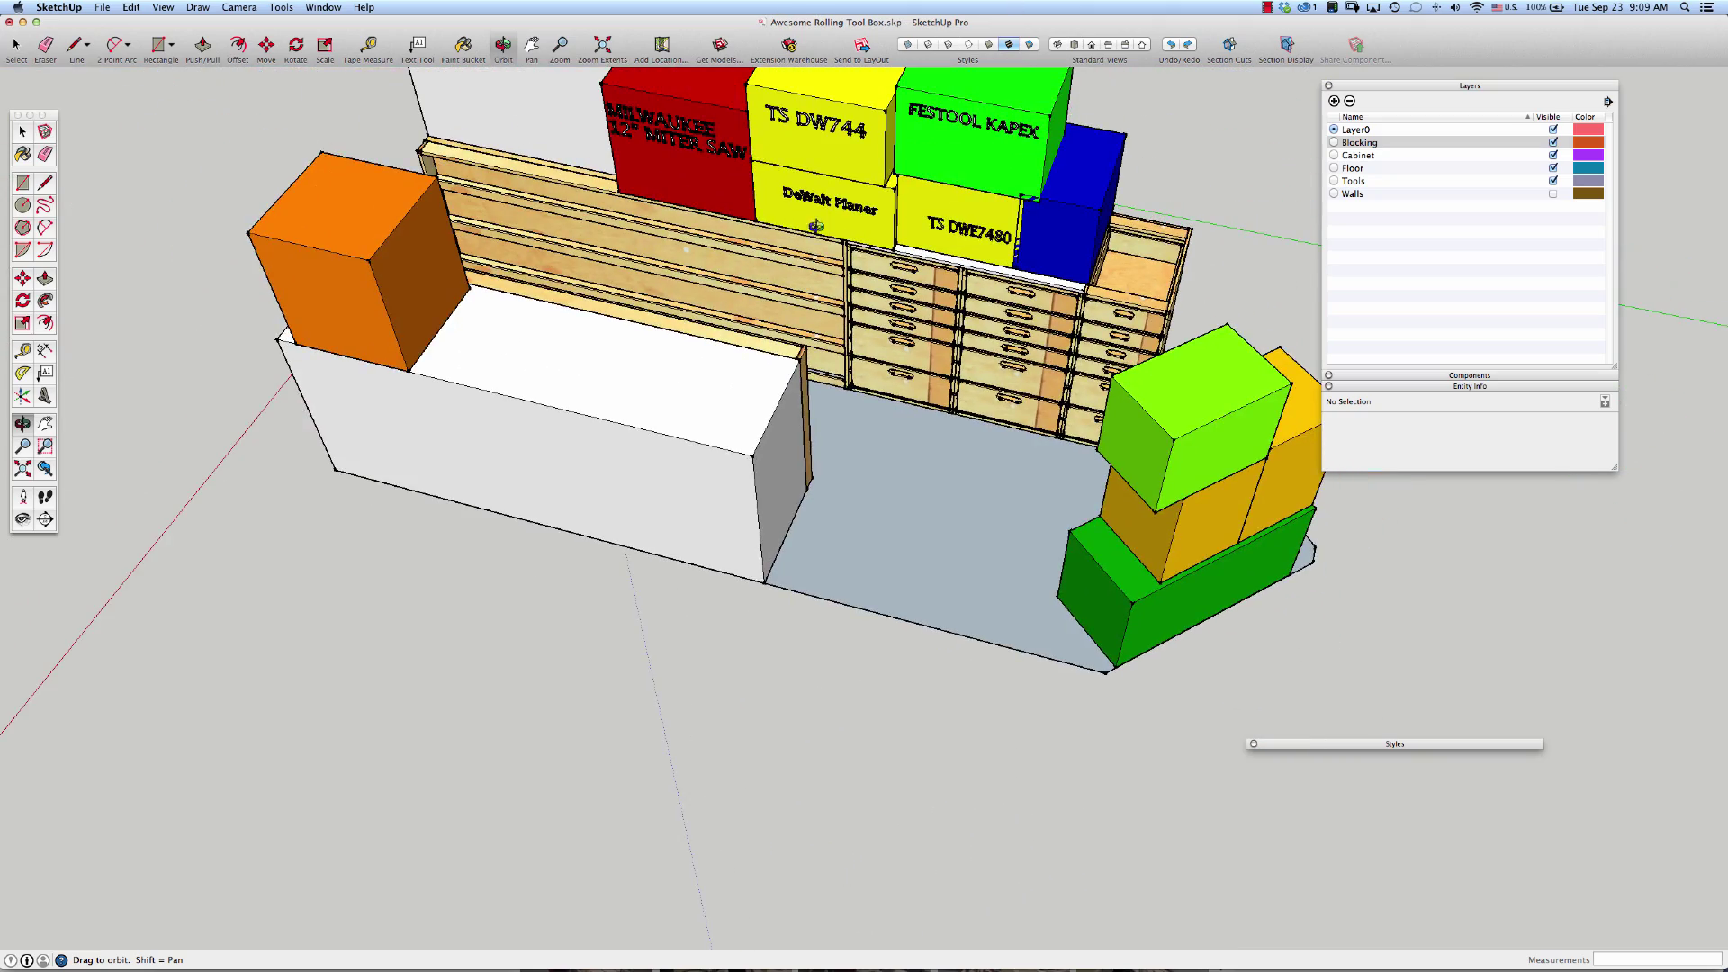
scroll(814, 153, "up", 5)
middle_click_drag(891, 252, 848, 205)
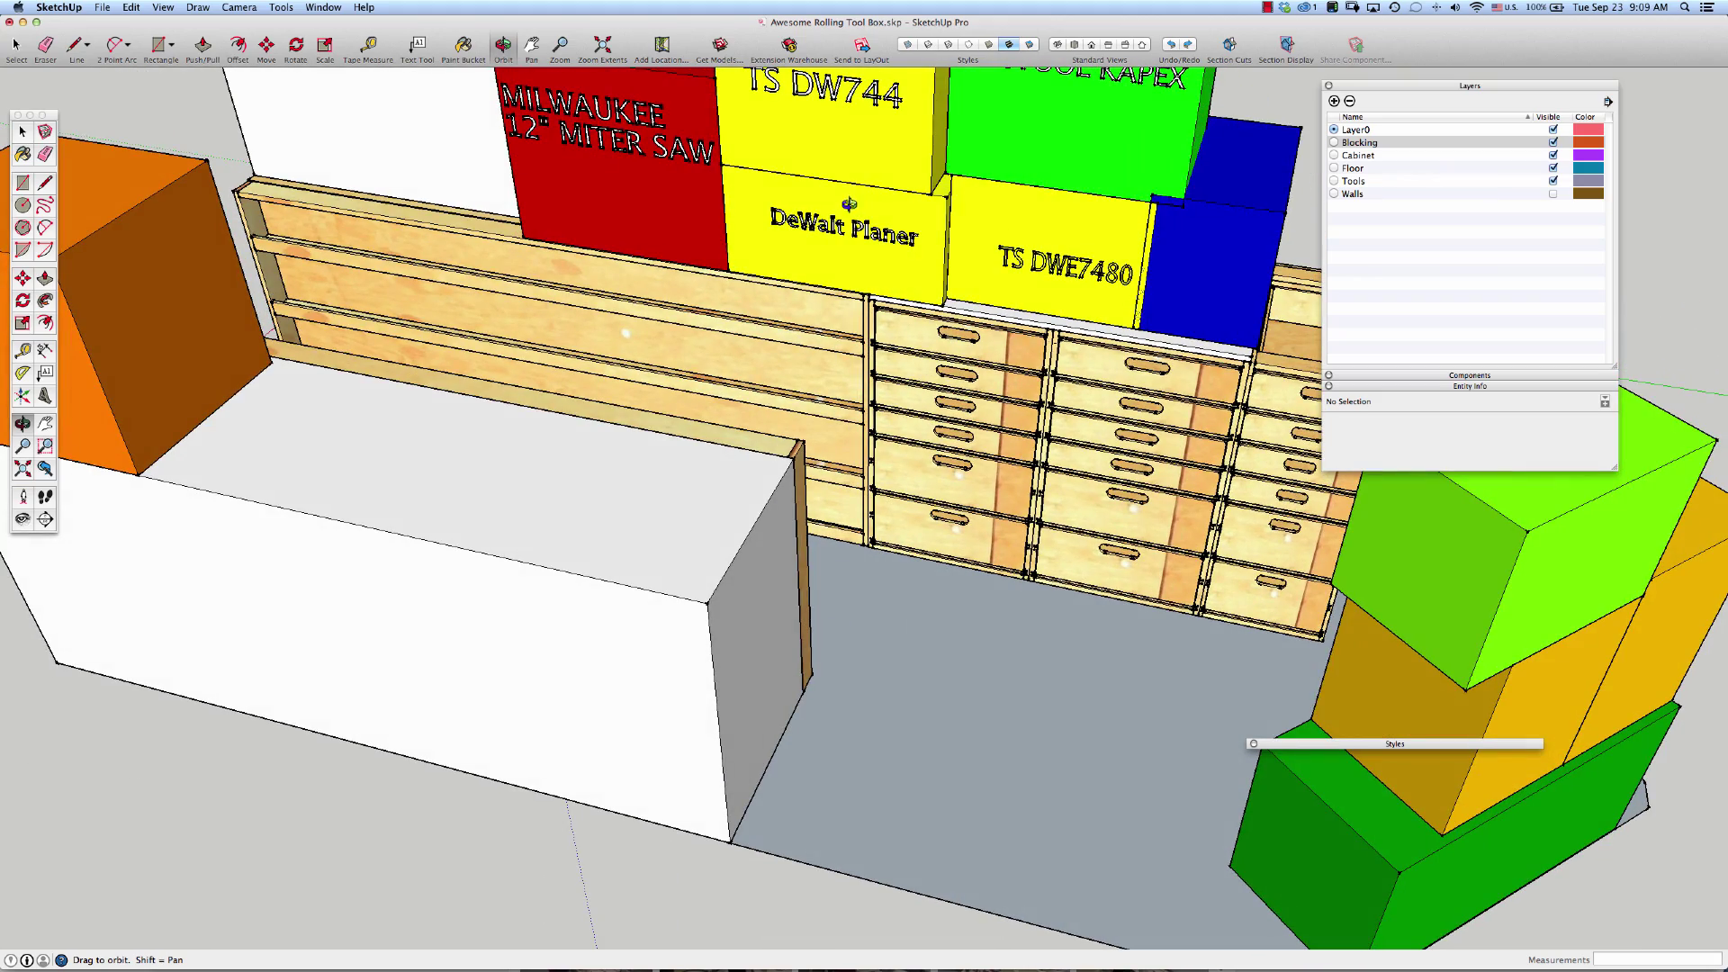
left_click(905, 46)
Zoom in through the see-through model, then return to normal shaded display.
scroll(764, 276, "down", 5)
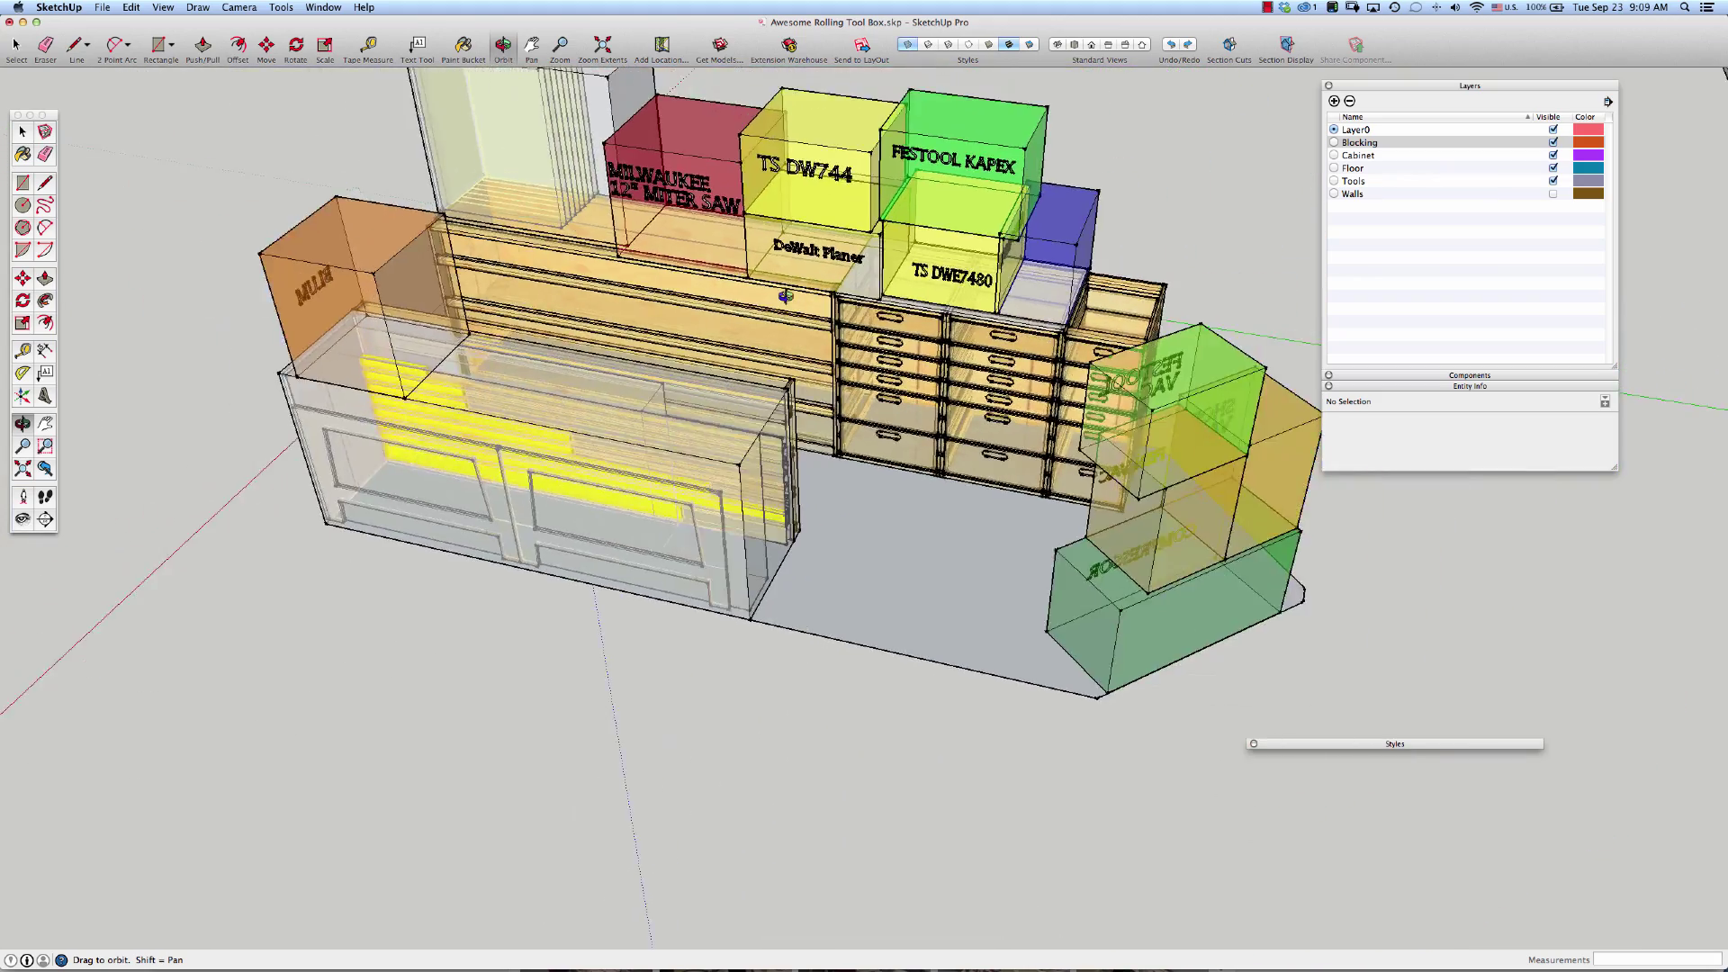
scroll(513, 400, "up", 3)
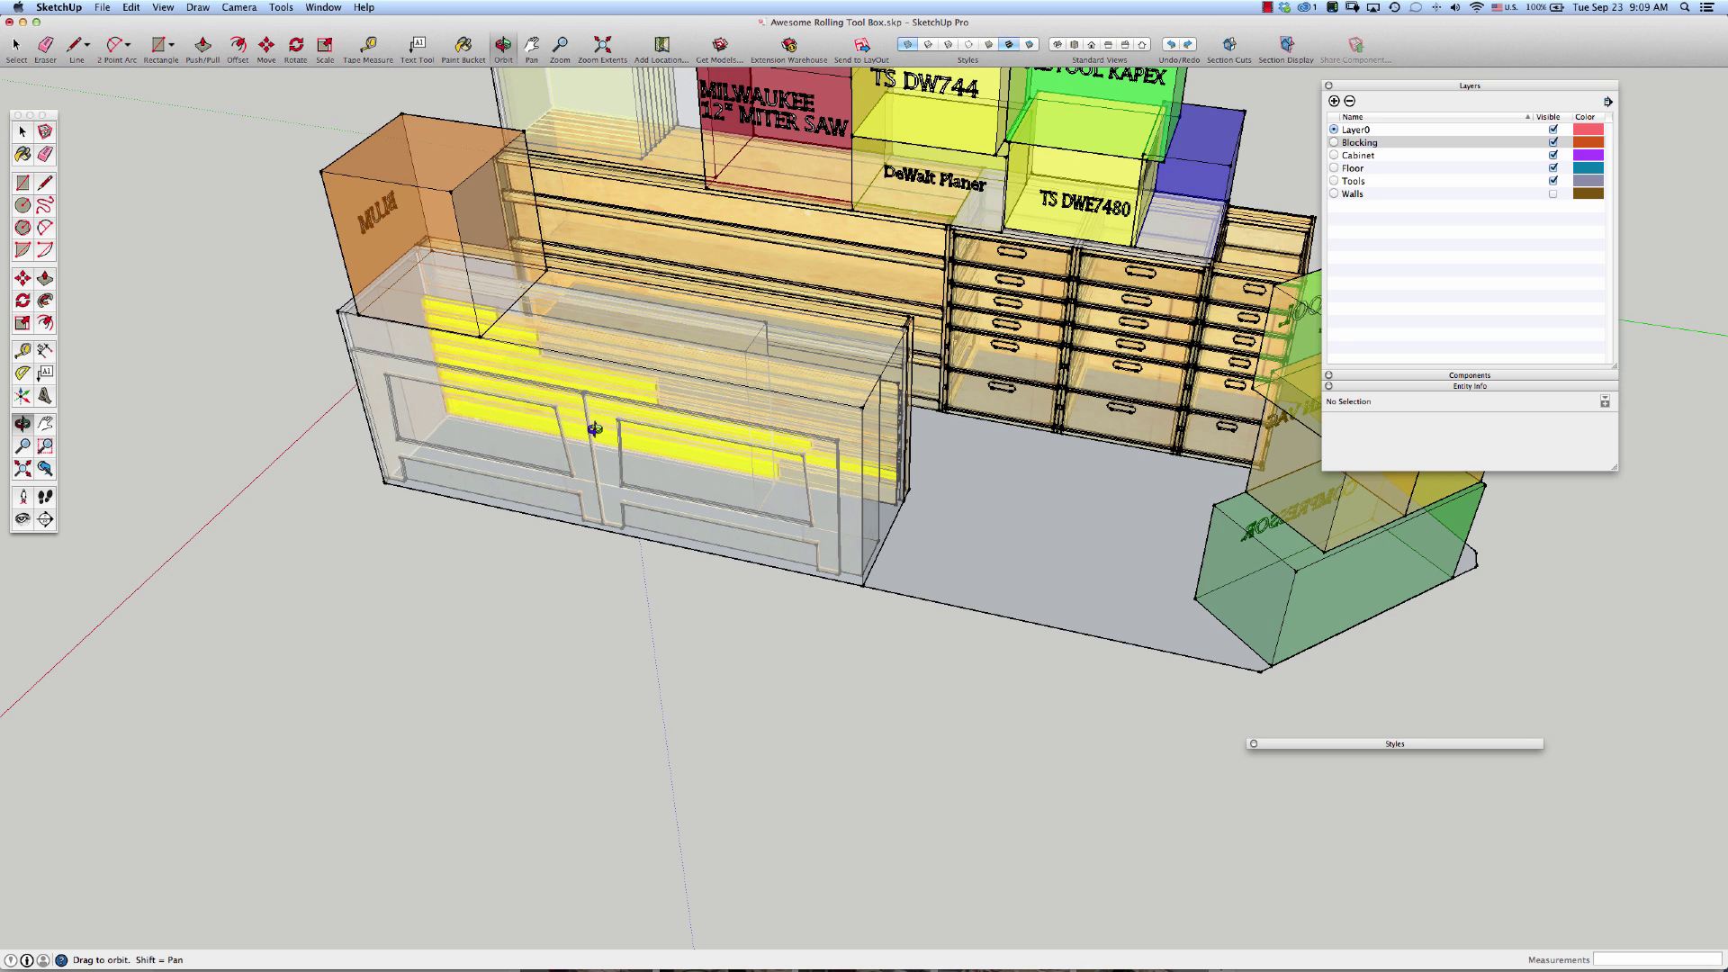
left_click_drag(474, 413, 701, 599)
left_click(916, 46)
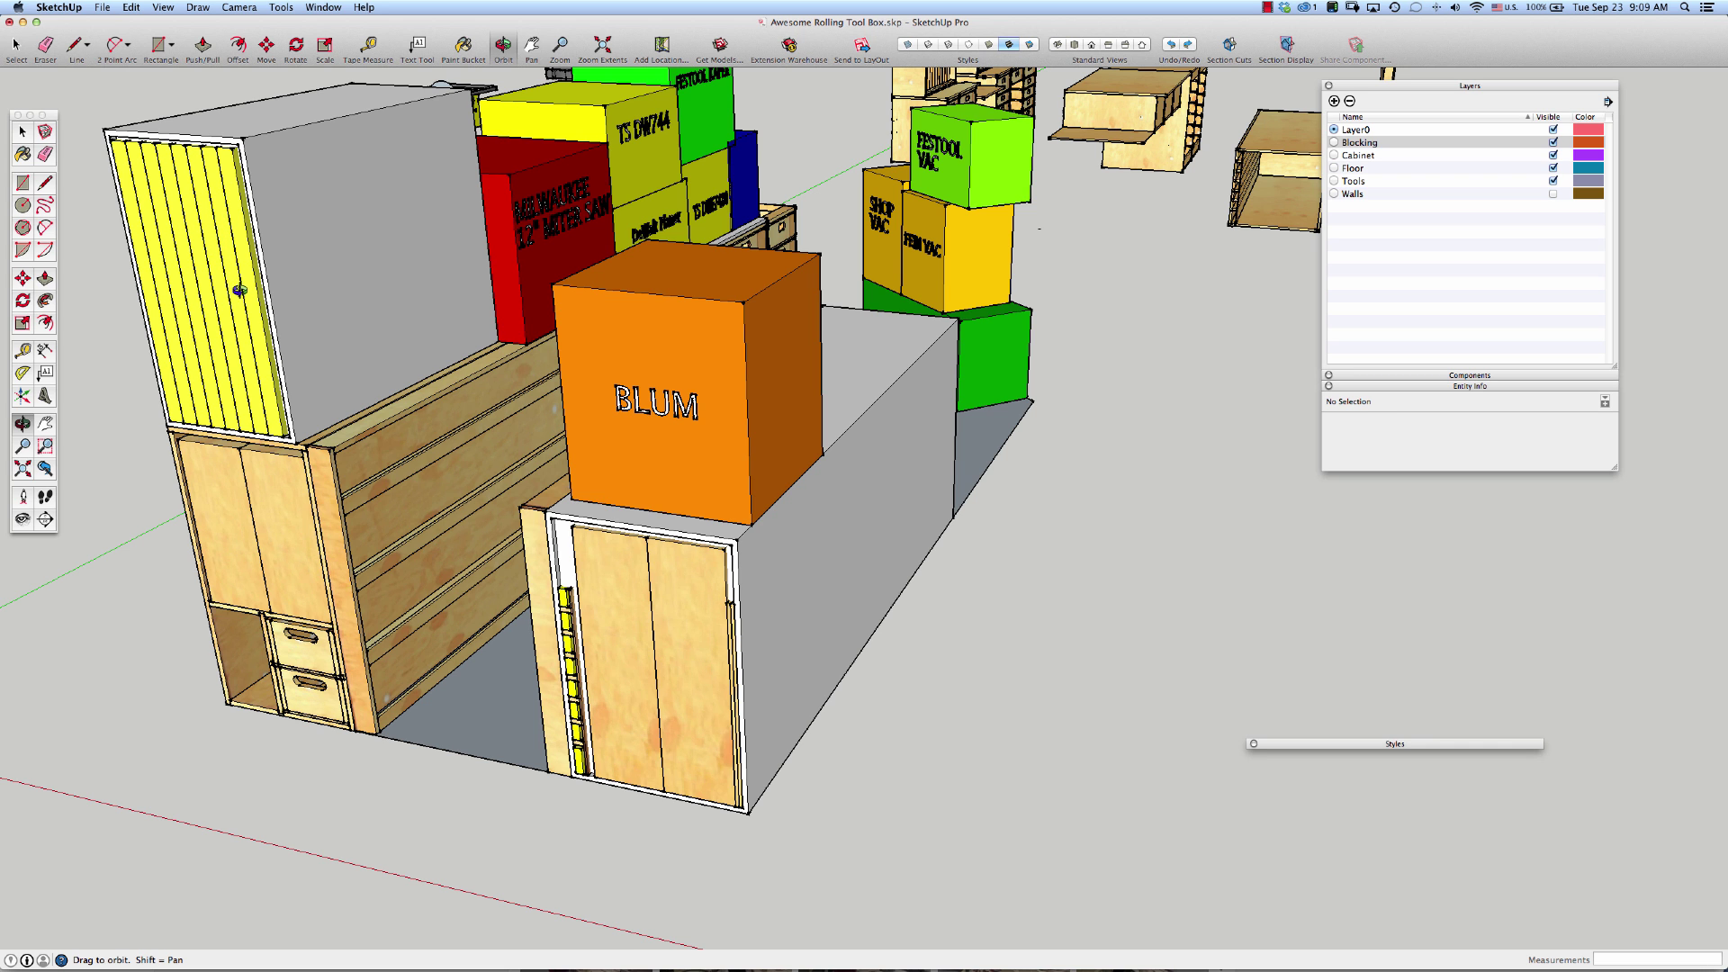
Turn X-ray back on and view the drawer units and cabinets from higher up.
left_click_drag(365, 253, 283, 285)
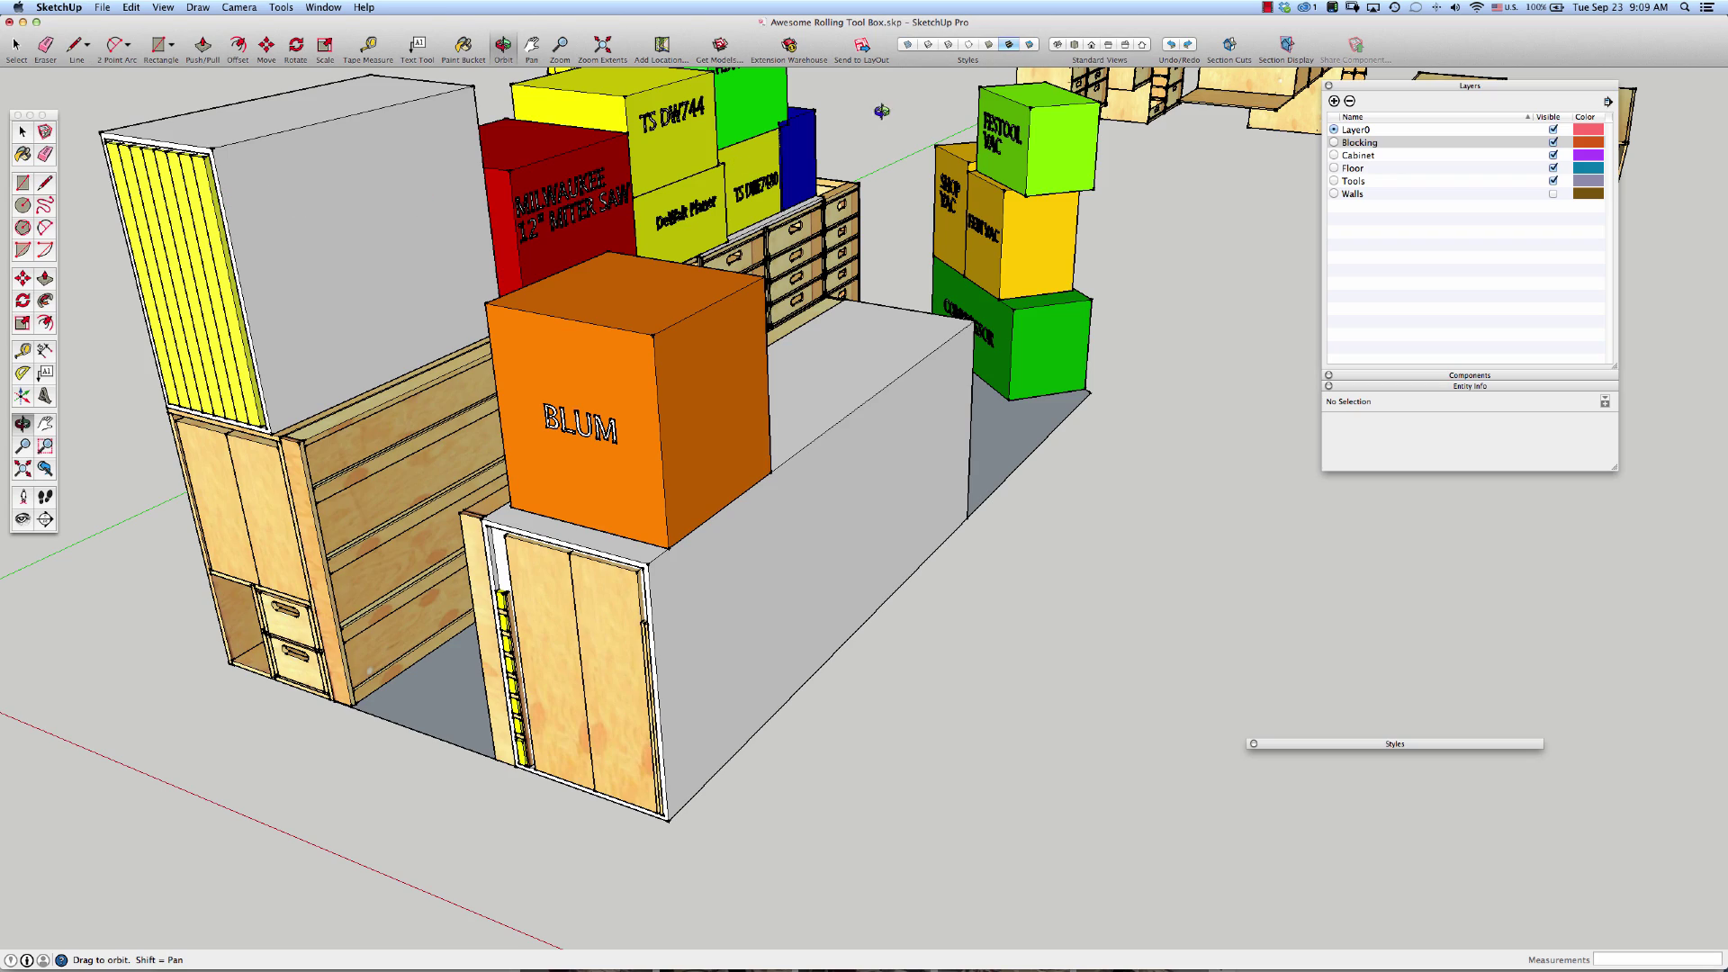
left_click(907, 45)
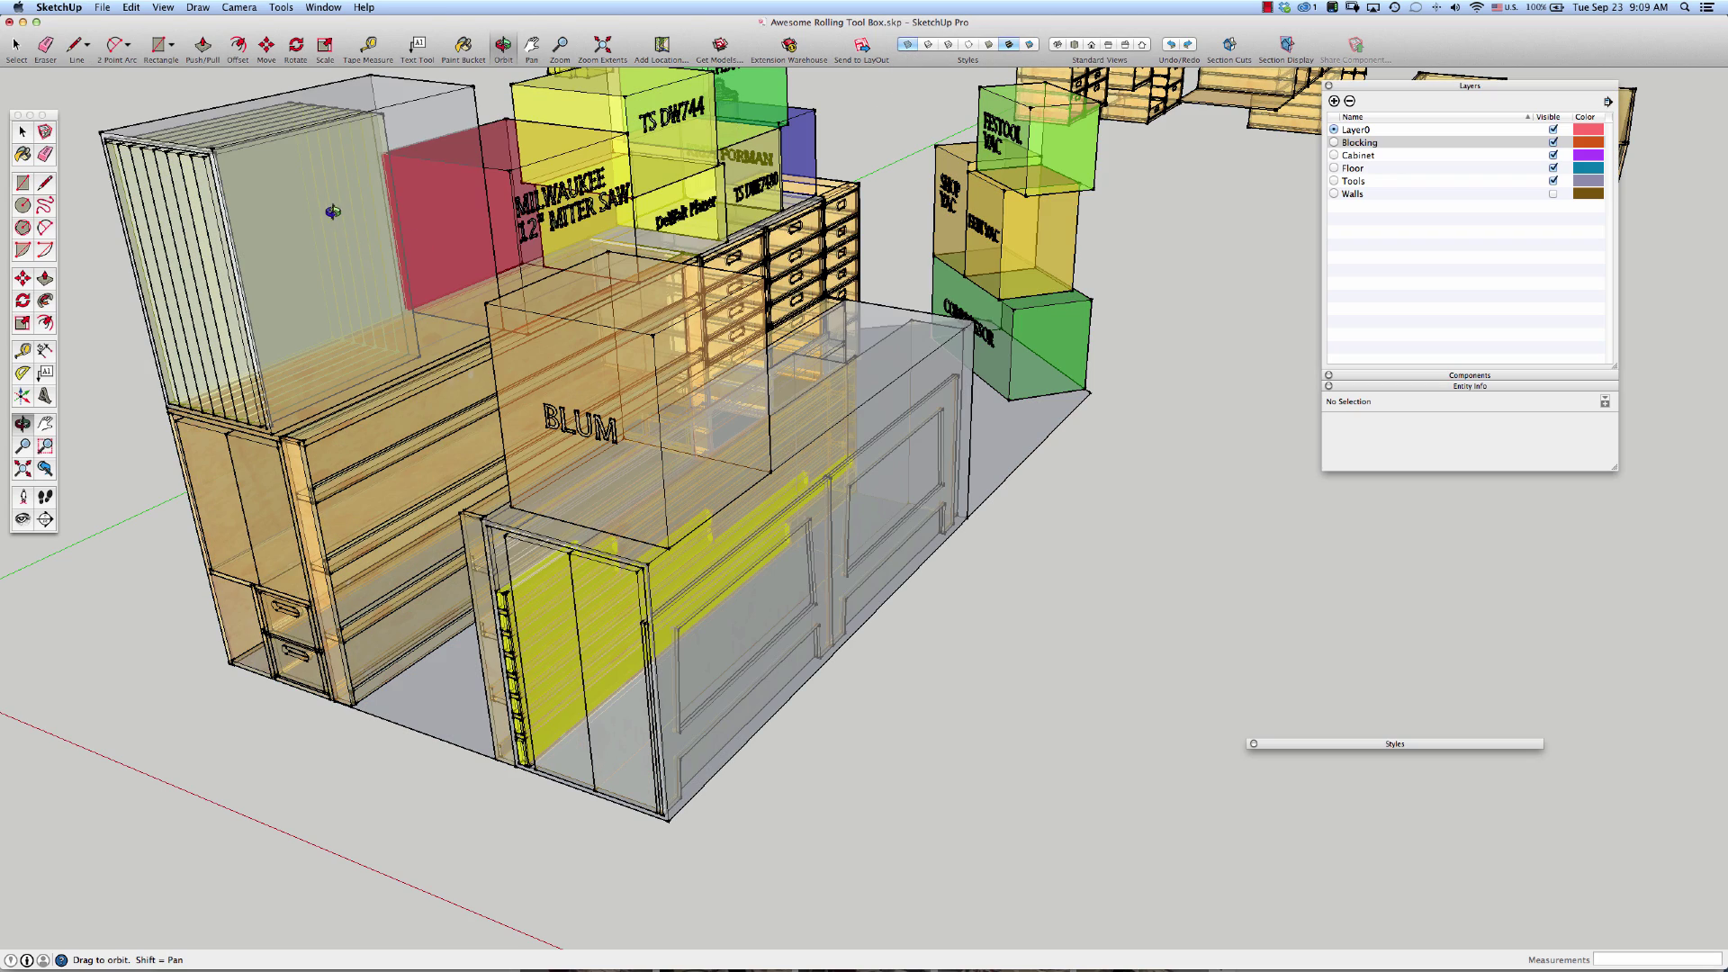
left_click_drag(336, 205, 481, 231)
scroll(531, 126, "up", 10)
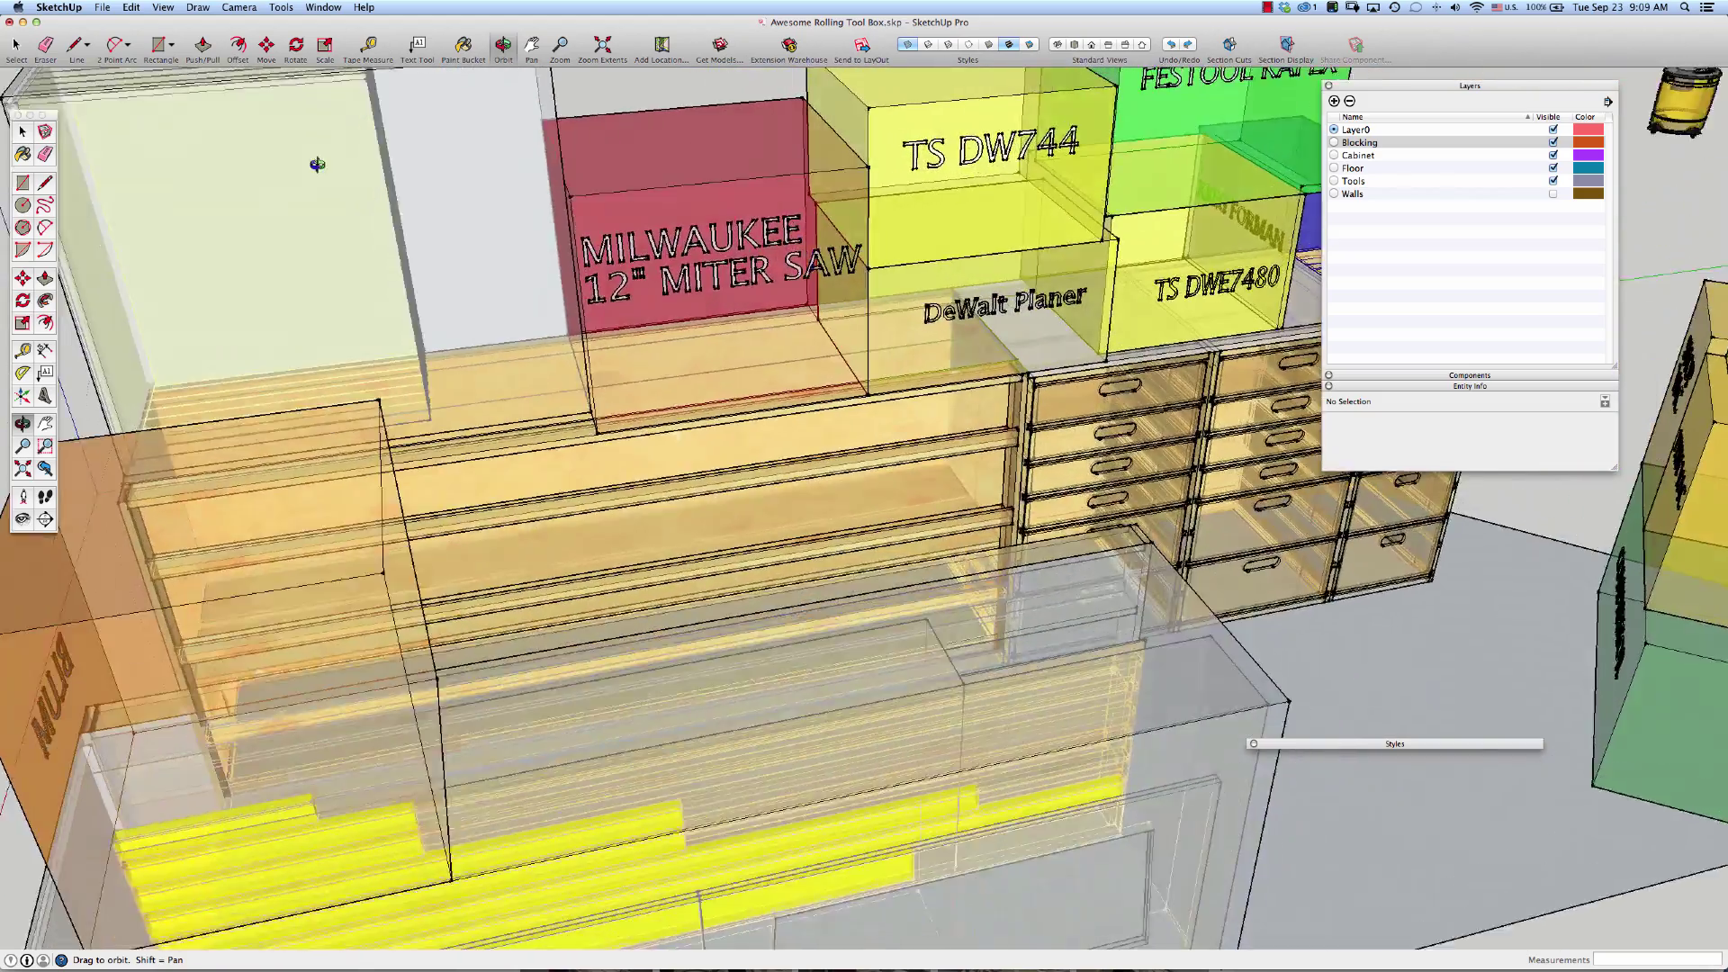
scroll(308, 163, "down", 10)
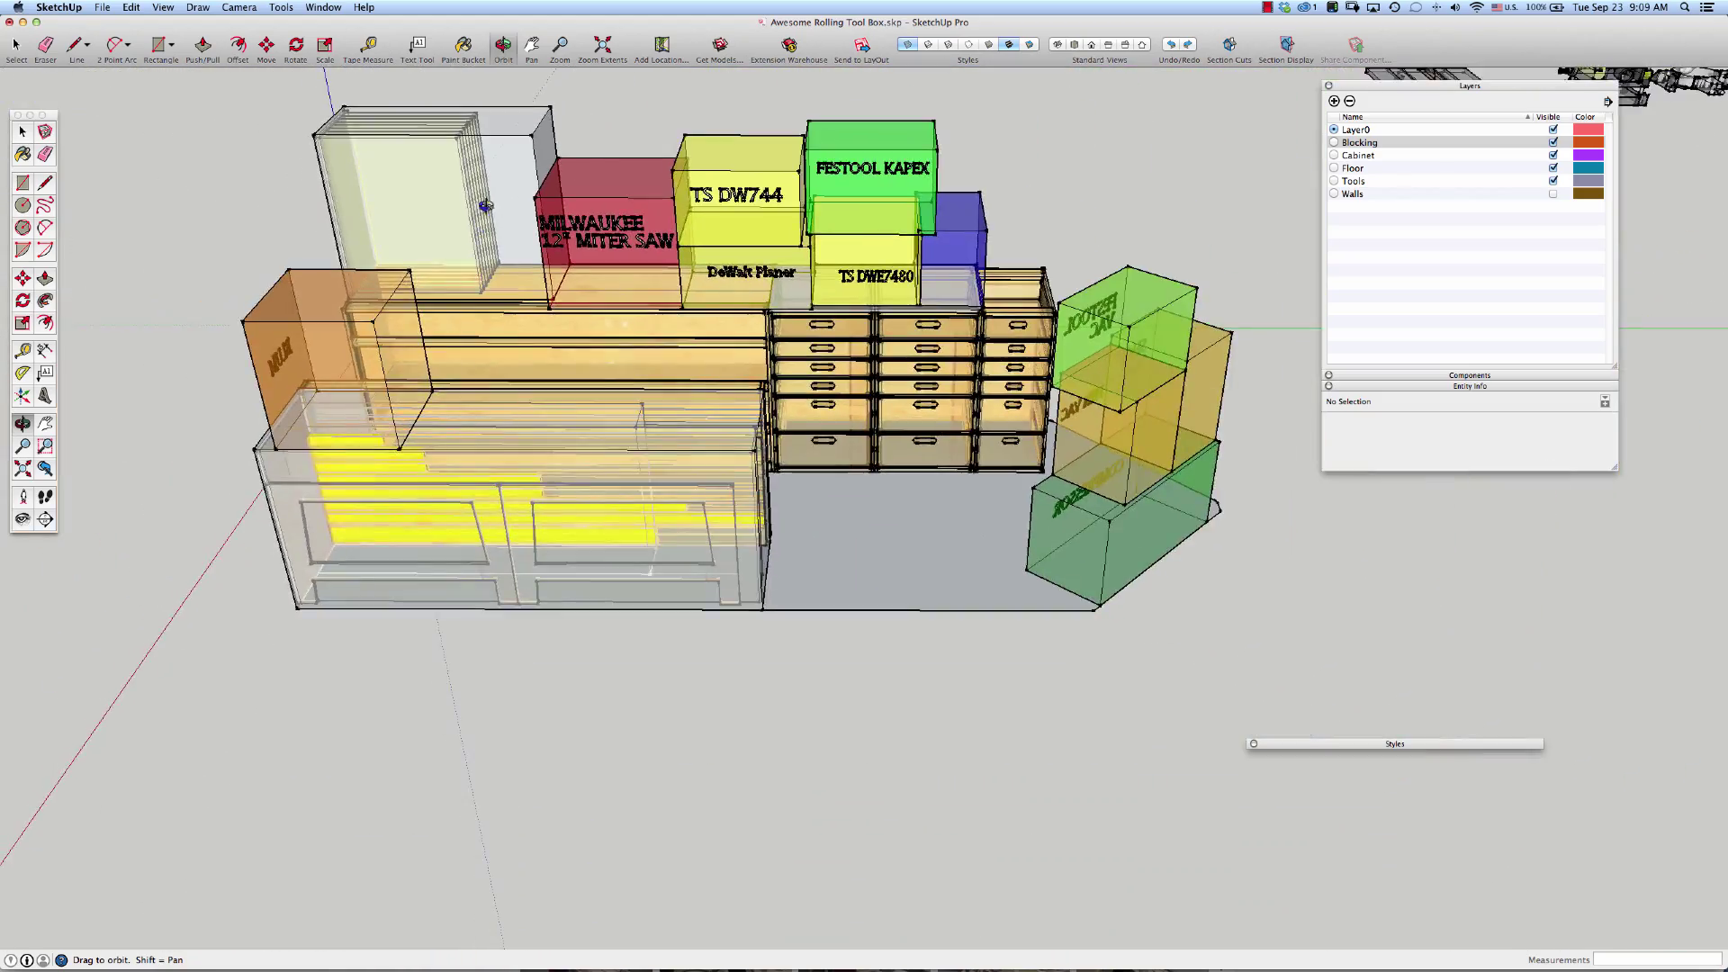
scroll(501, 174, "up", 5)
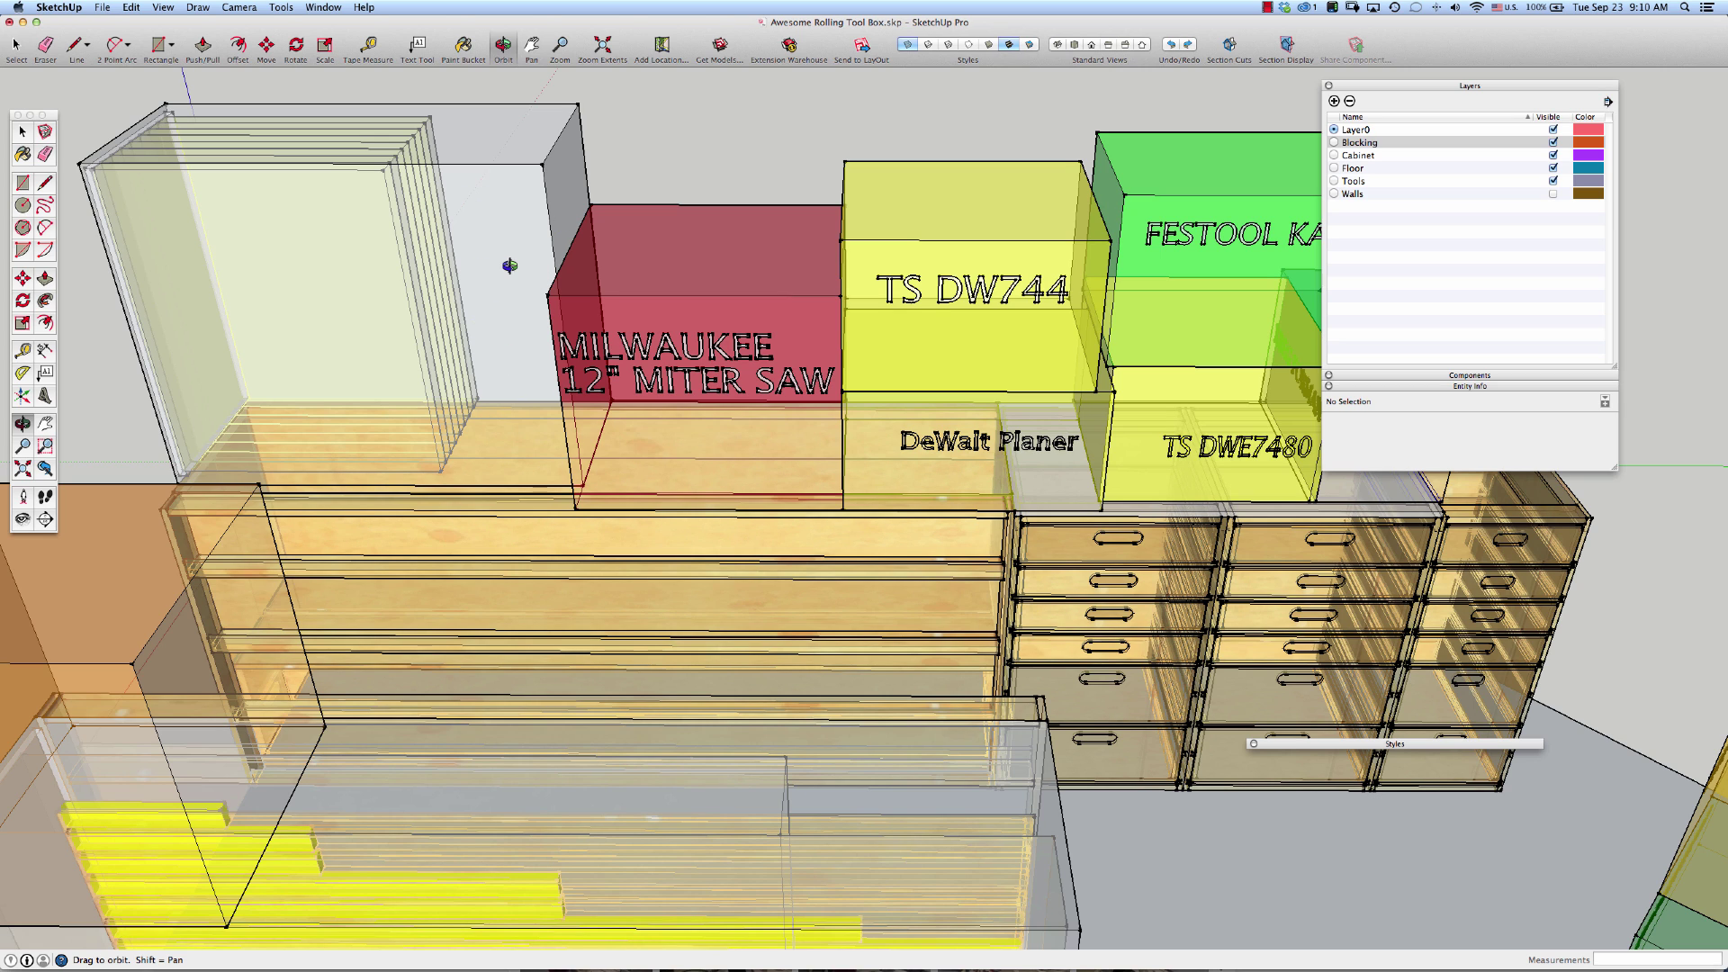
Measure the tall white box beside the miter saw box and open its group.
key("space")
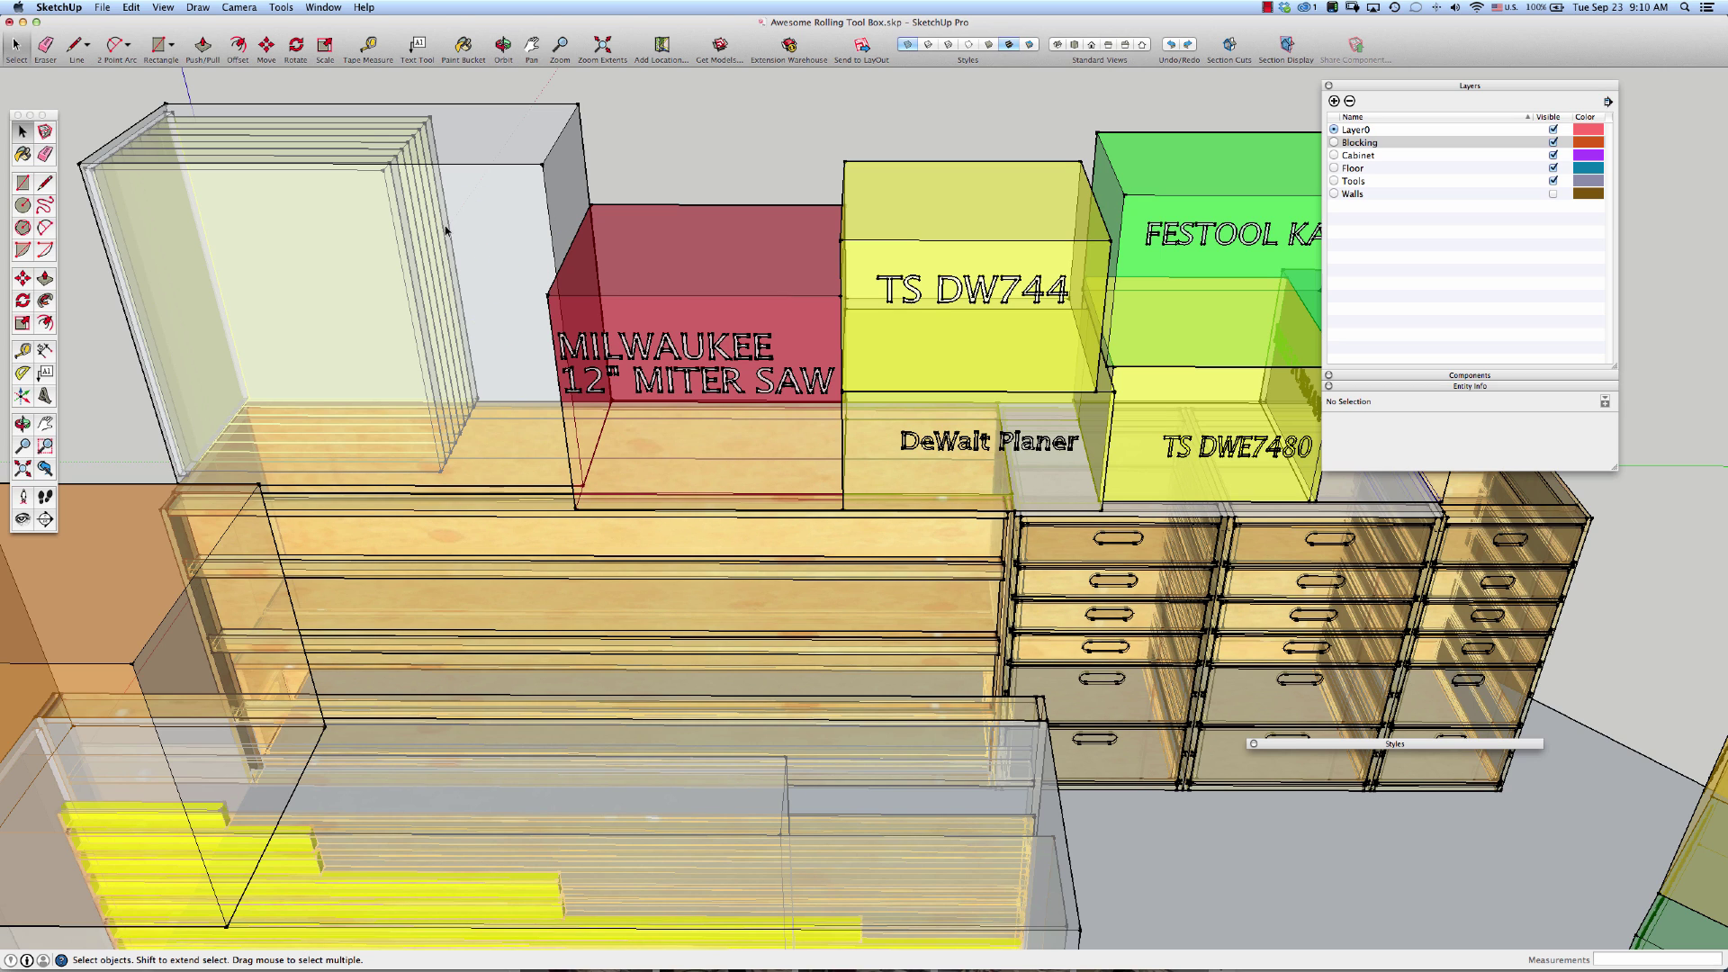
key("t")
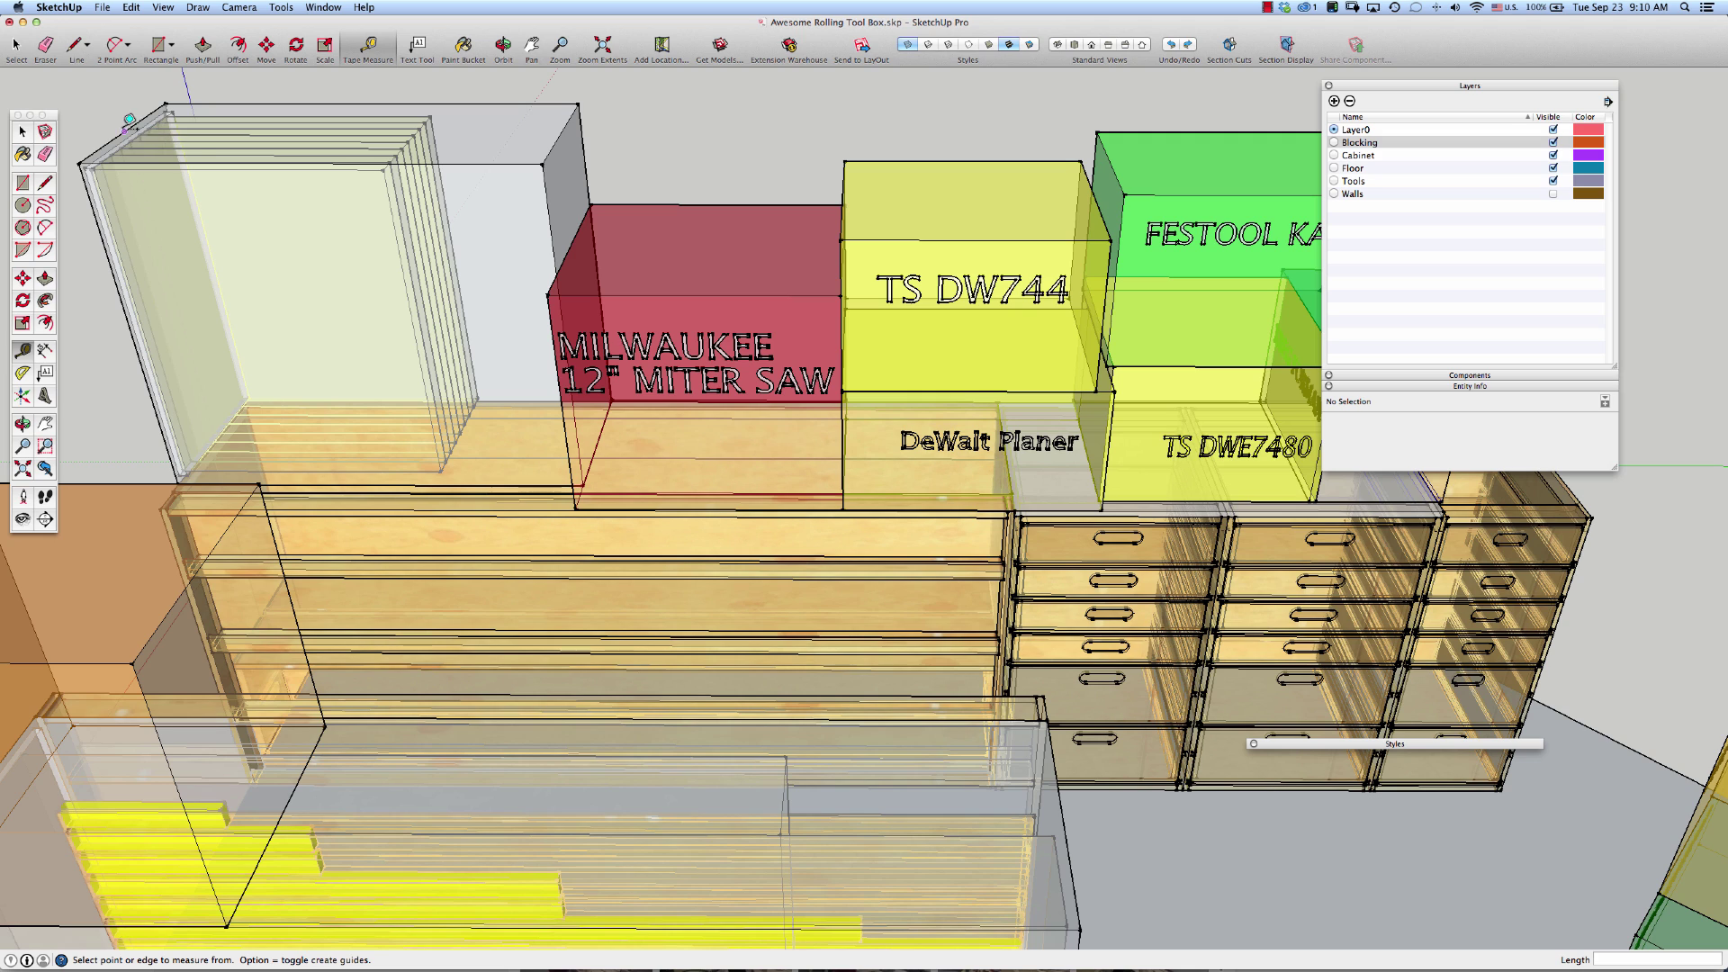
left_click(158, 103)
key("space")
left_click(535, 177)
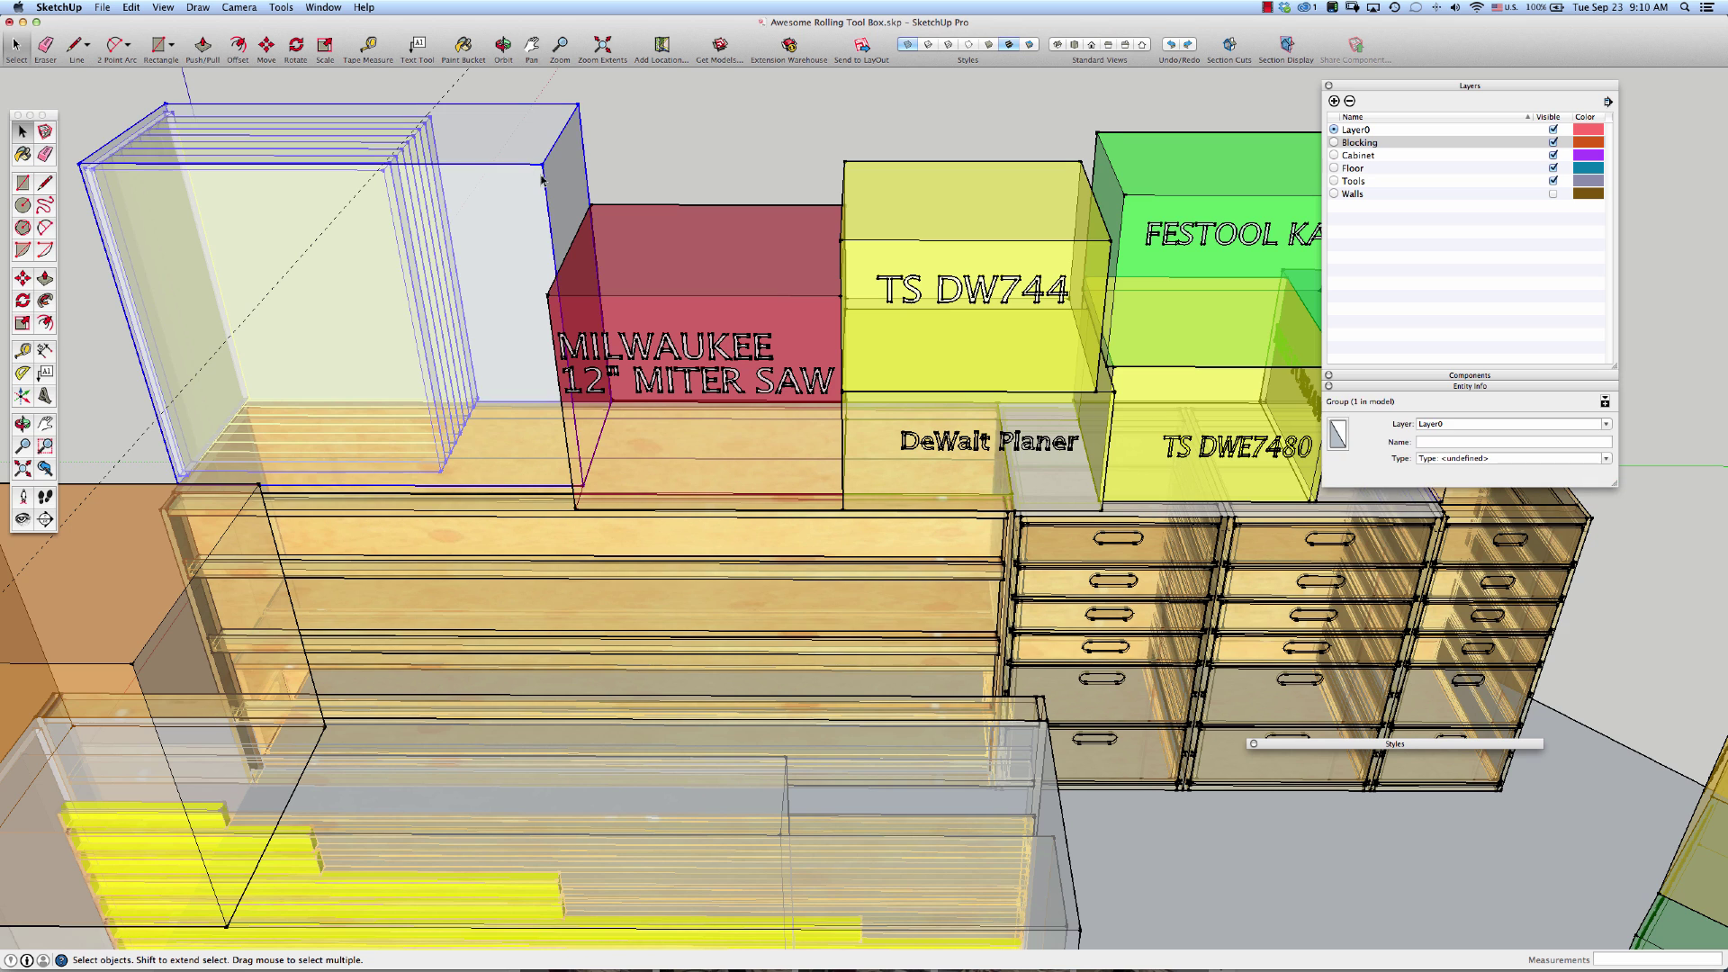
double_click(551, 178)
Push its side face in 1' 4 3/4" and return the model to solid display.
left_click(568, 171)
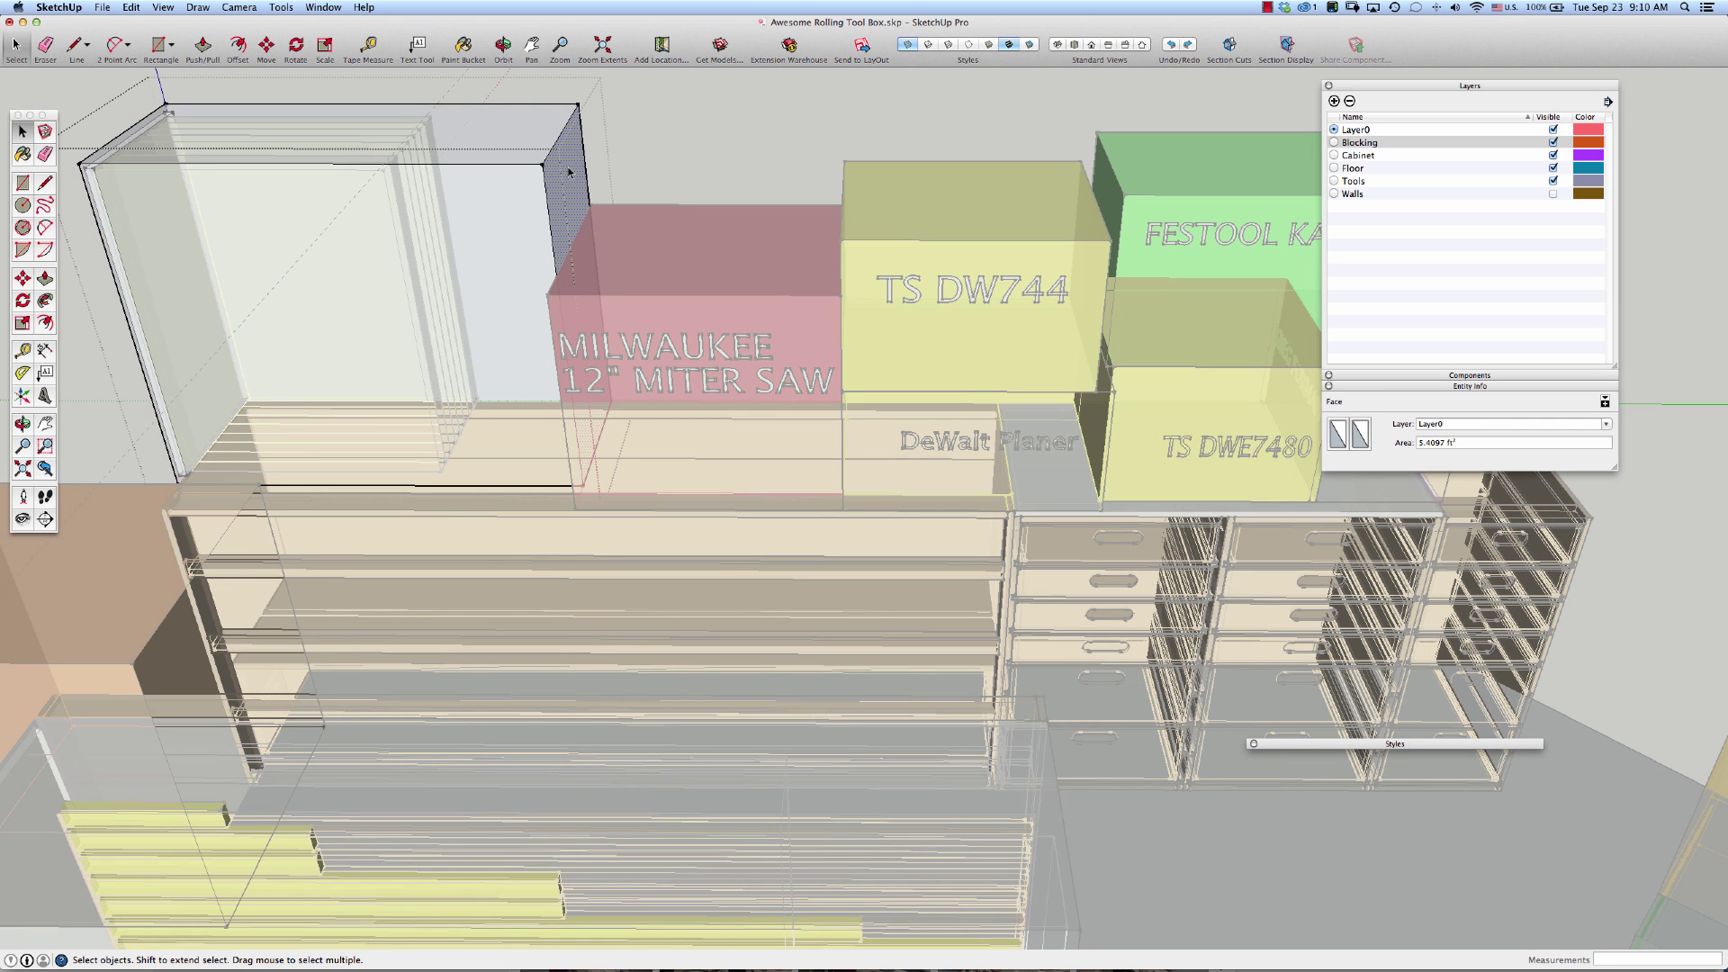
key("p")
left_click_drag(568, 170, 385, 180)
key("space")
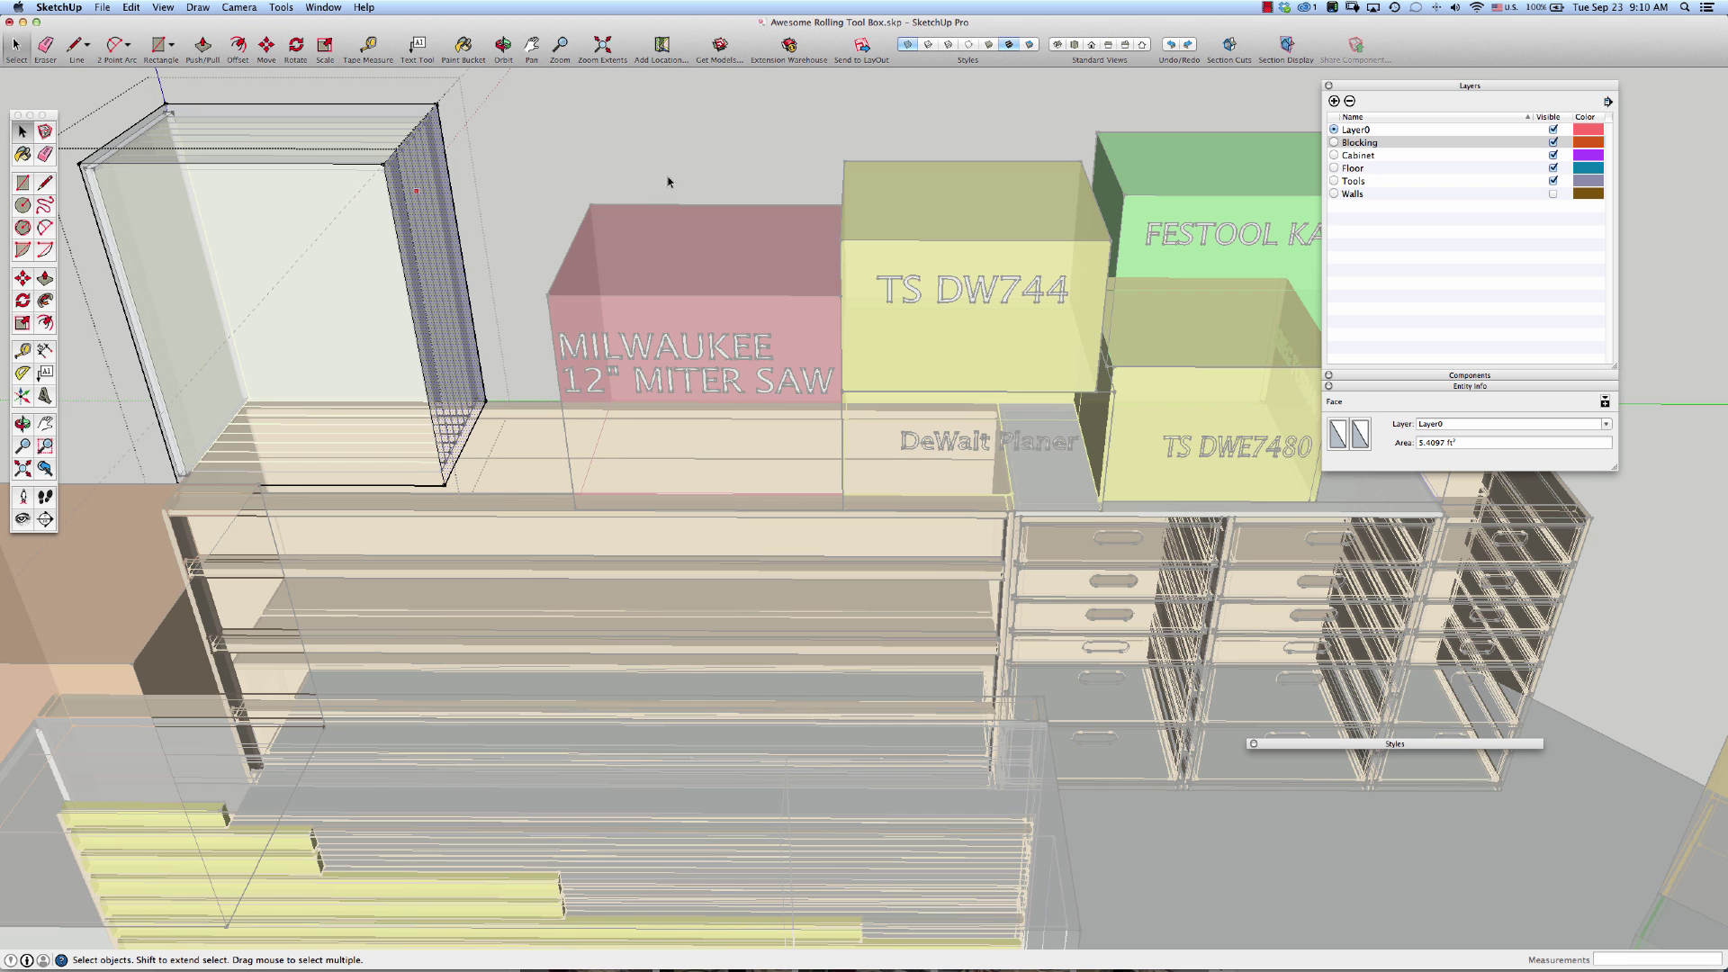
left_click(670, 180)
left_click(914, 48)
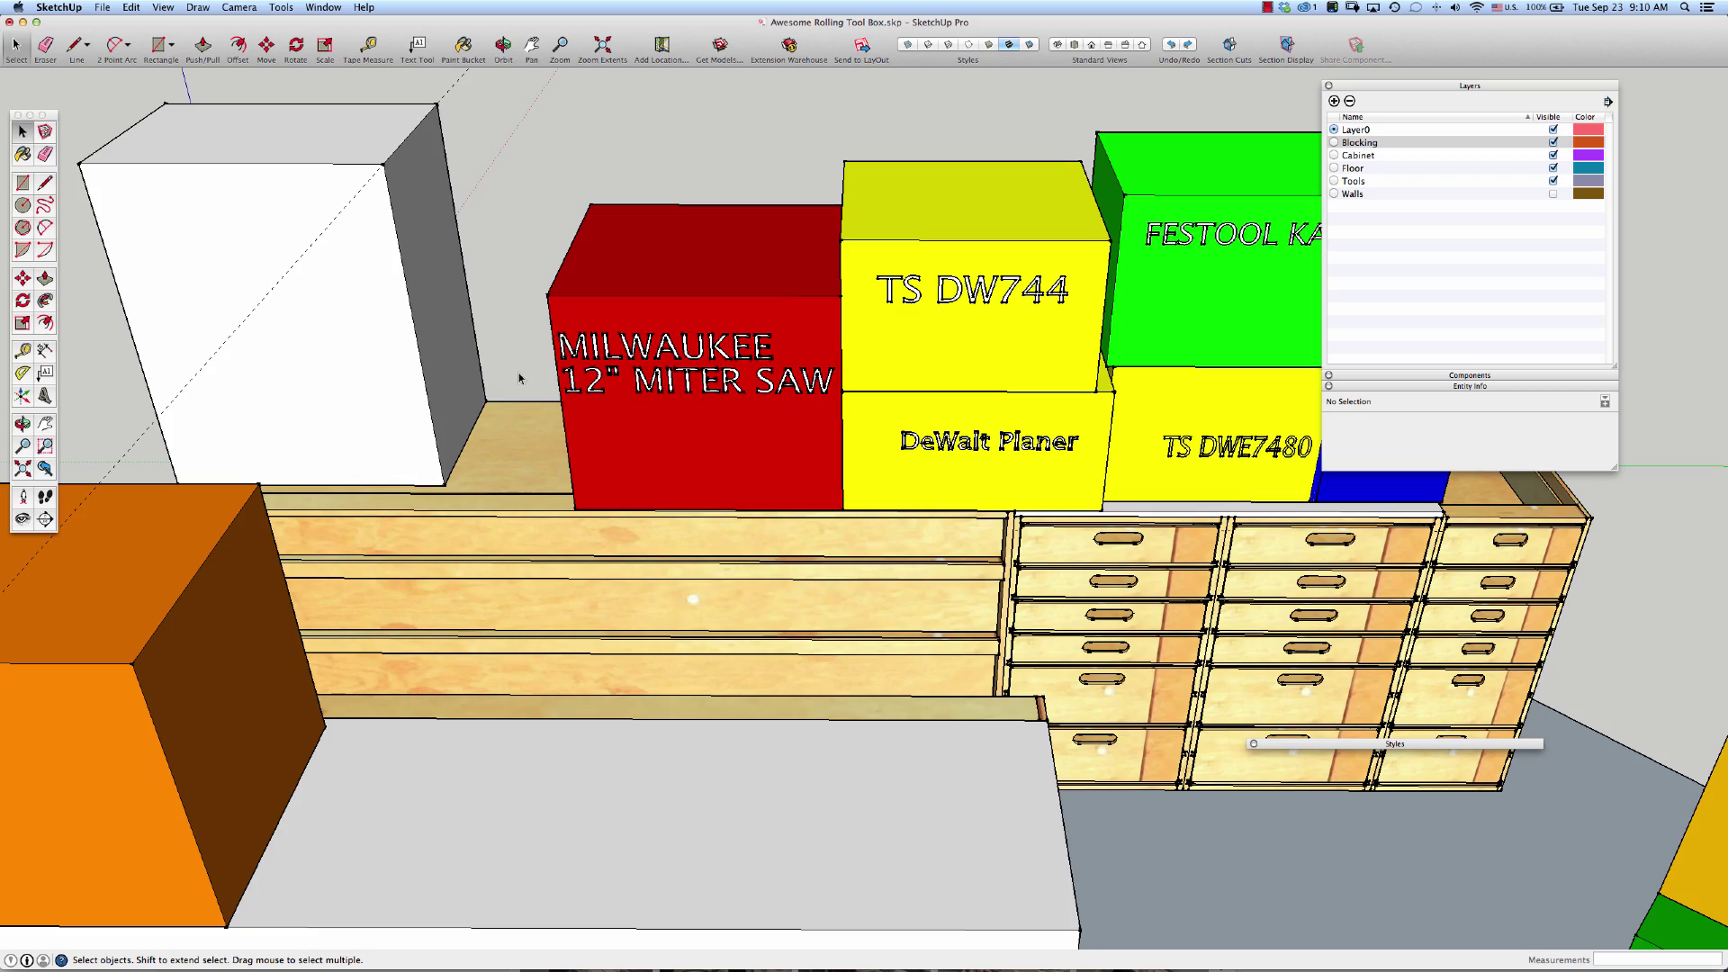
middle_click_drag(518, 378, 632, 420)
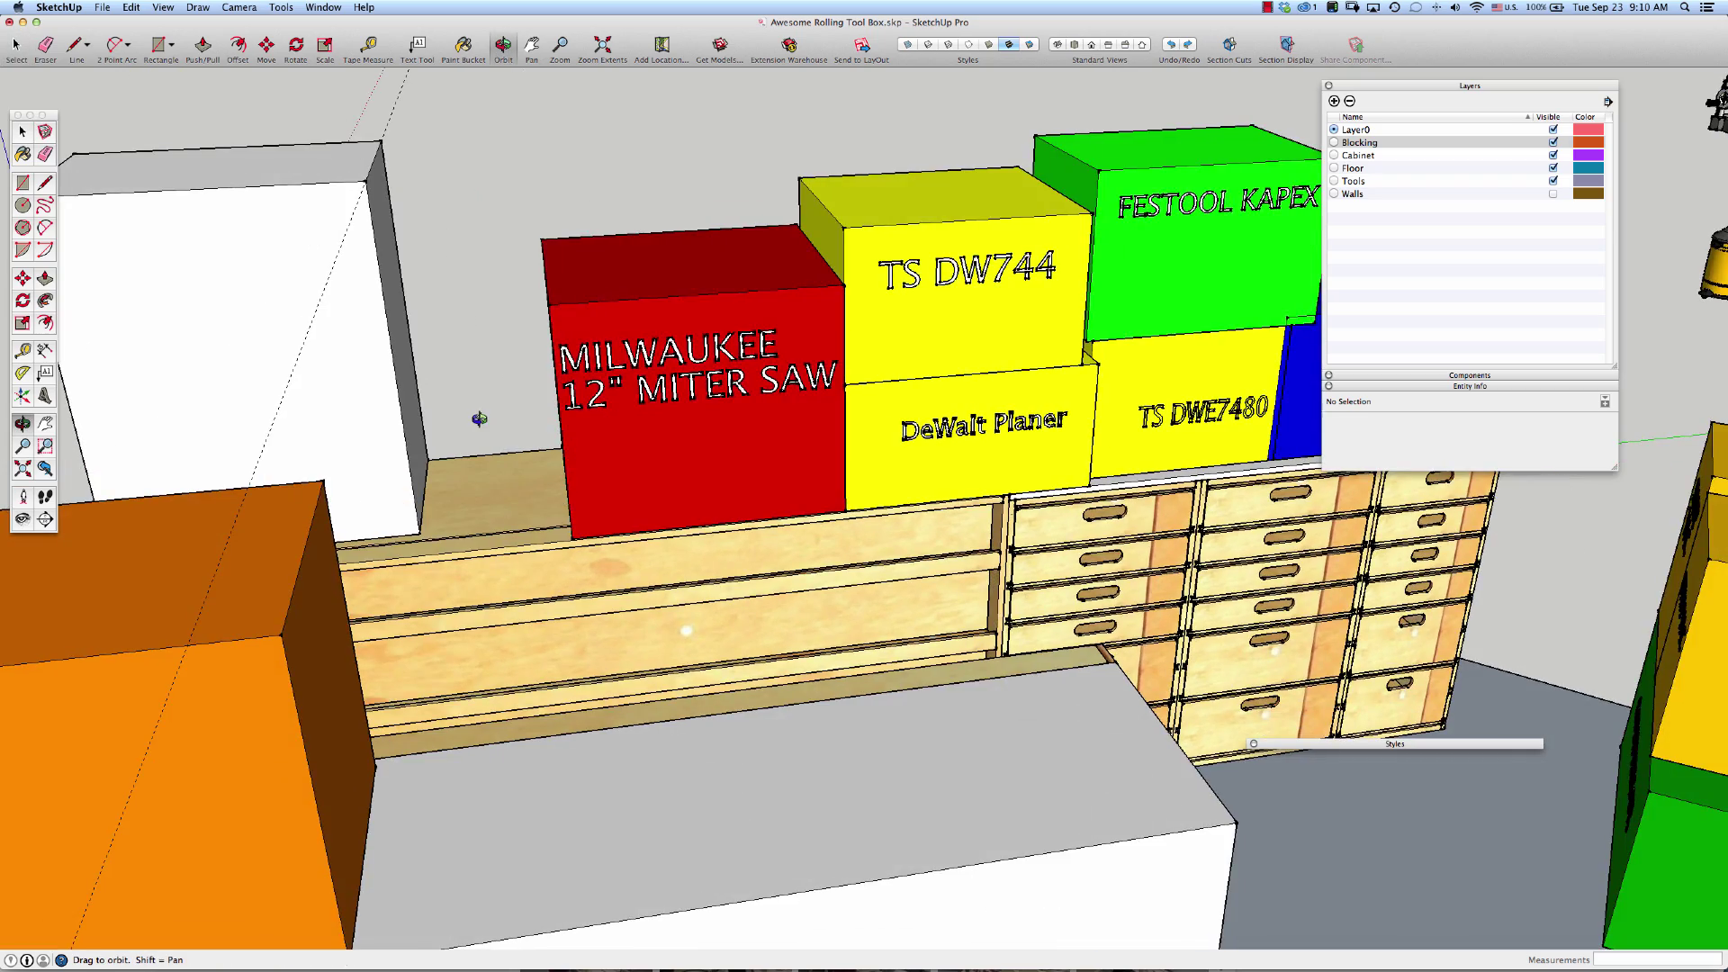
middle_click_drag(480, 419, 1048, 582)
left_click(908, 46)
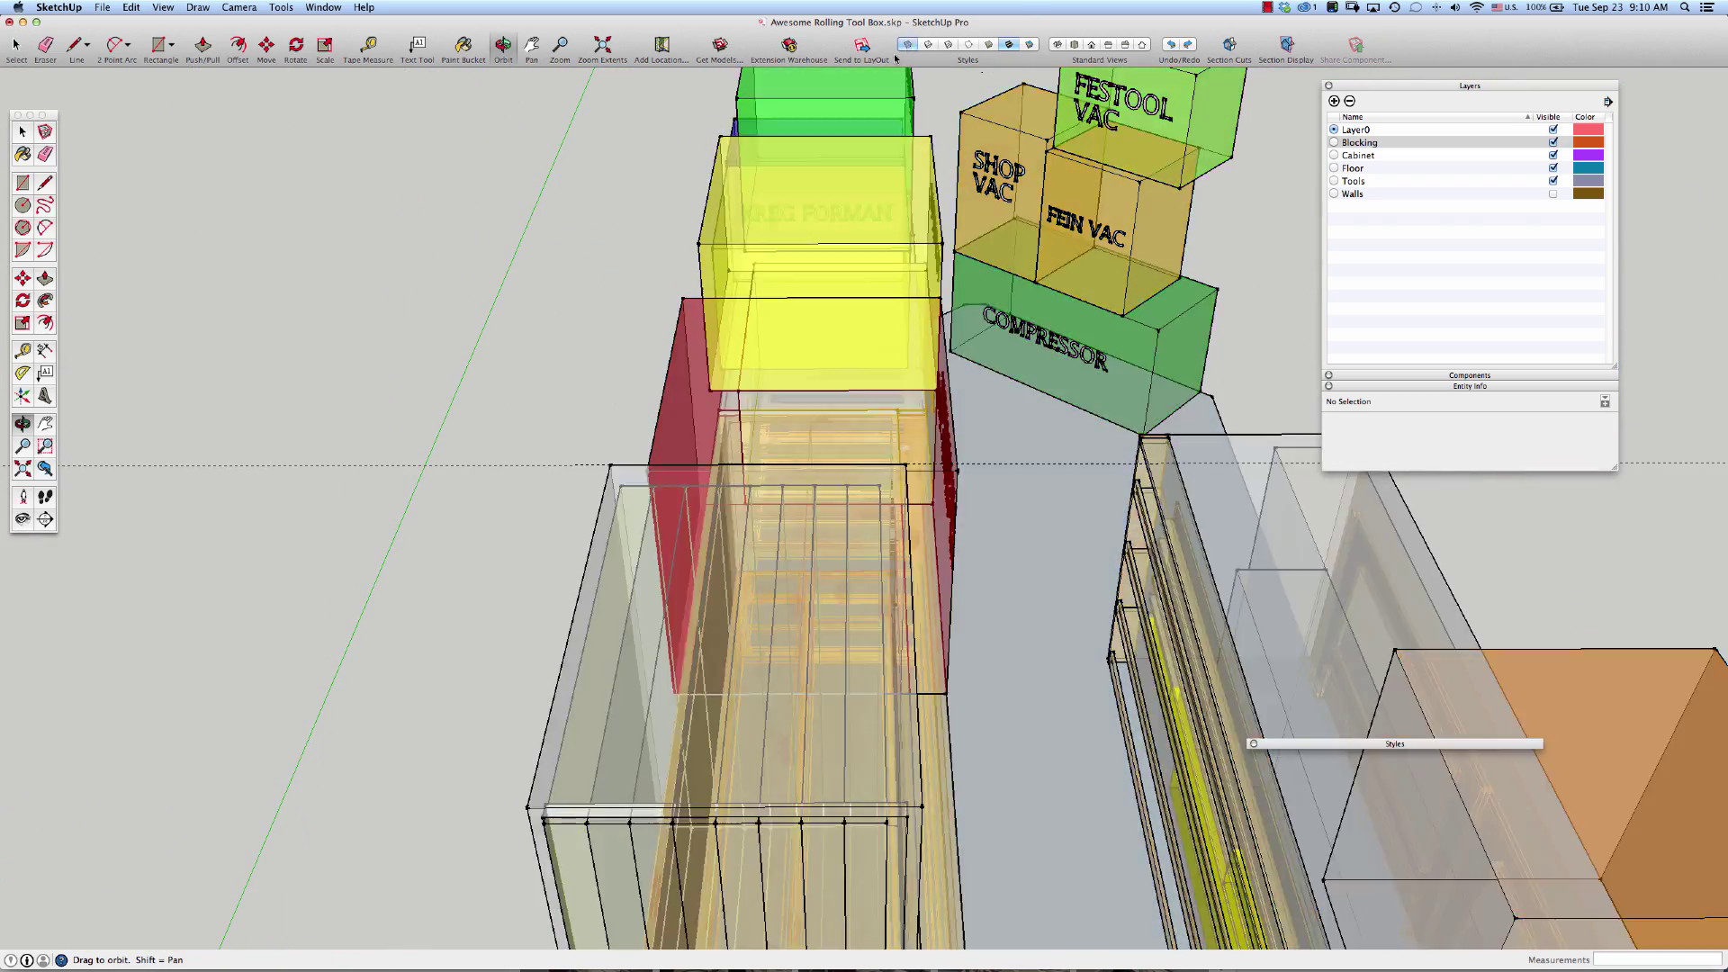
left_click_drag(1228, 675, 1279, 403)
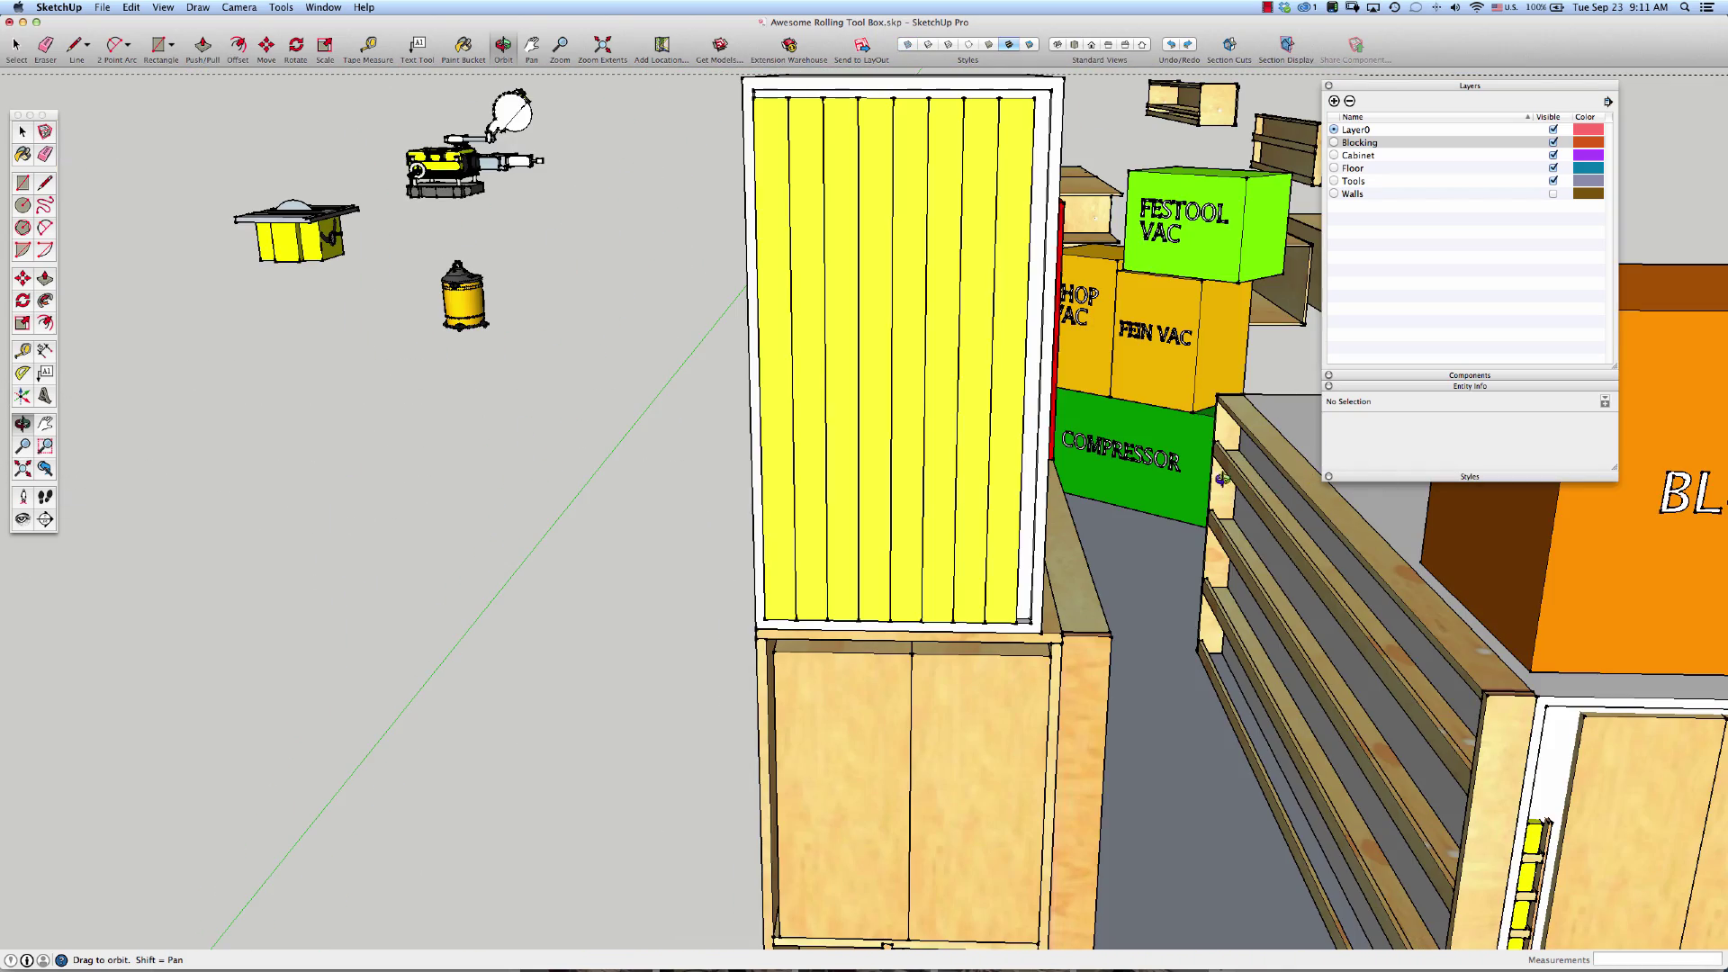
left_click_drag(1221, 490, 1115, 518)
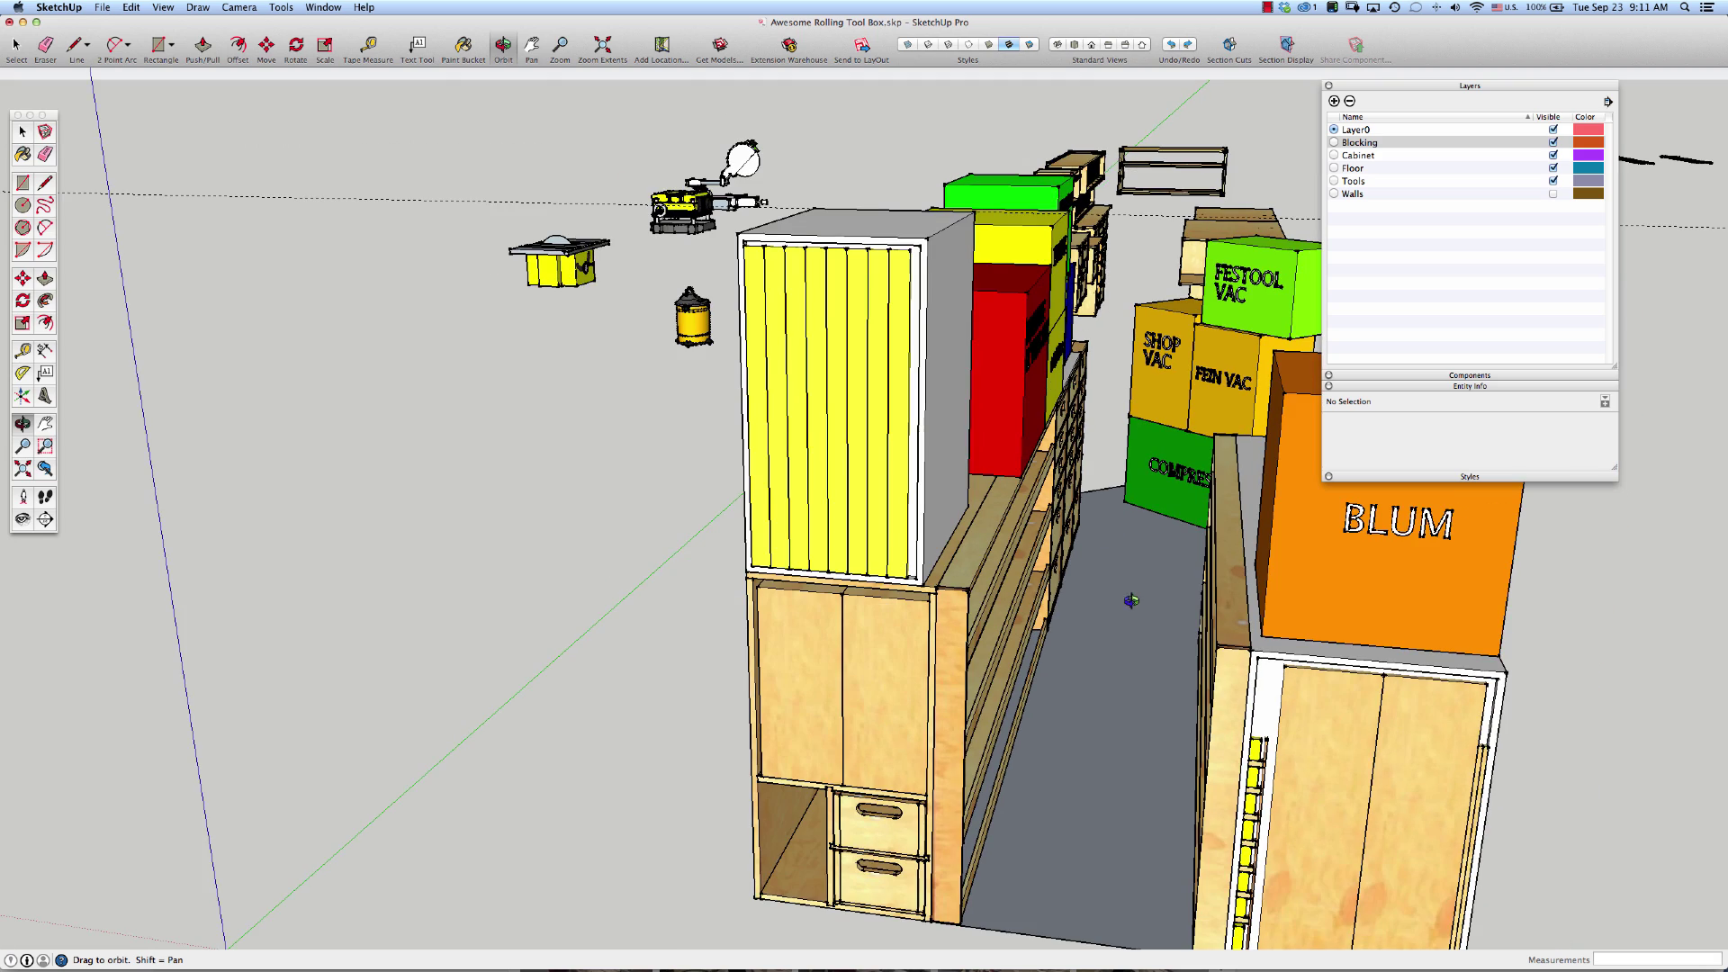
left_click_drag(1131, 601, 881, 537)
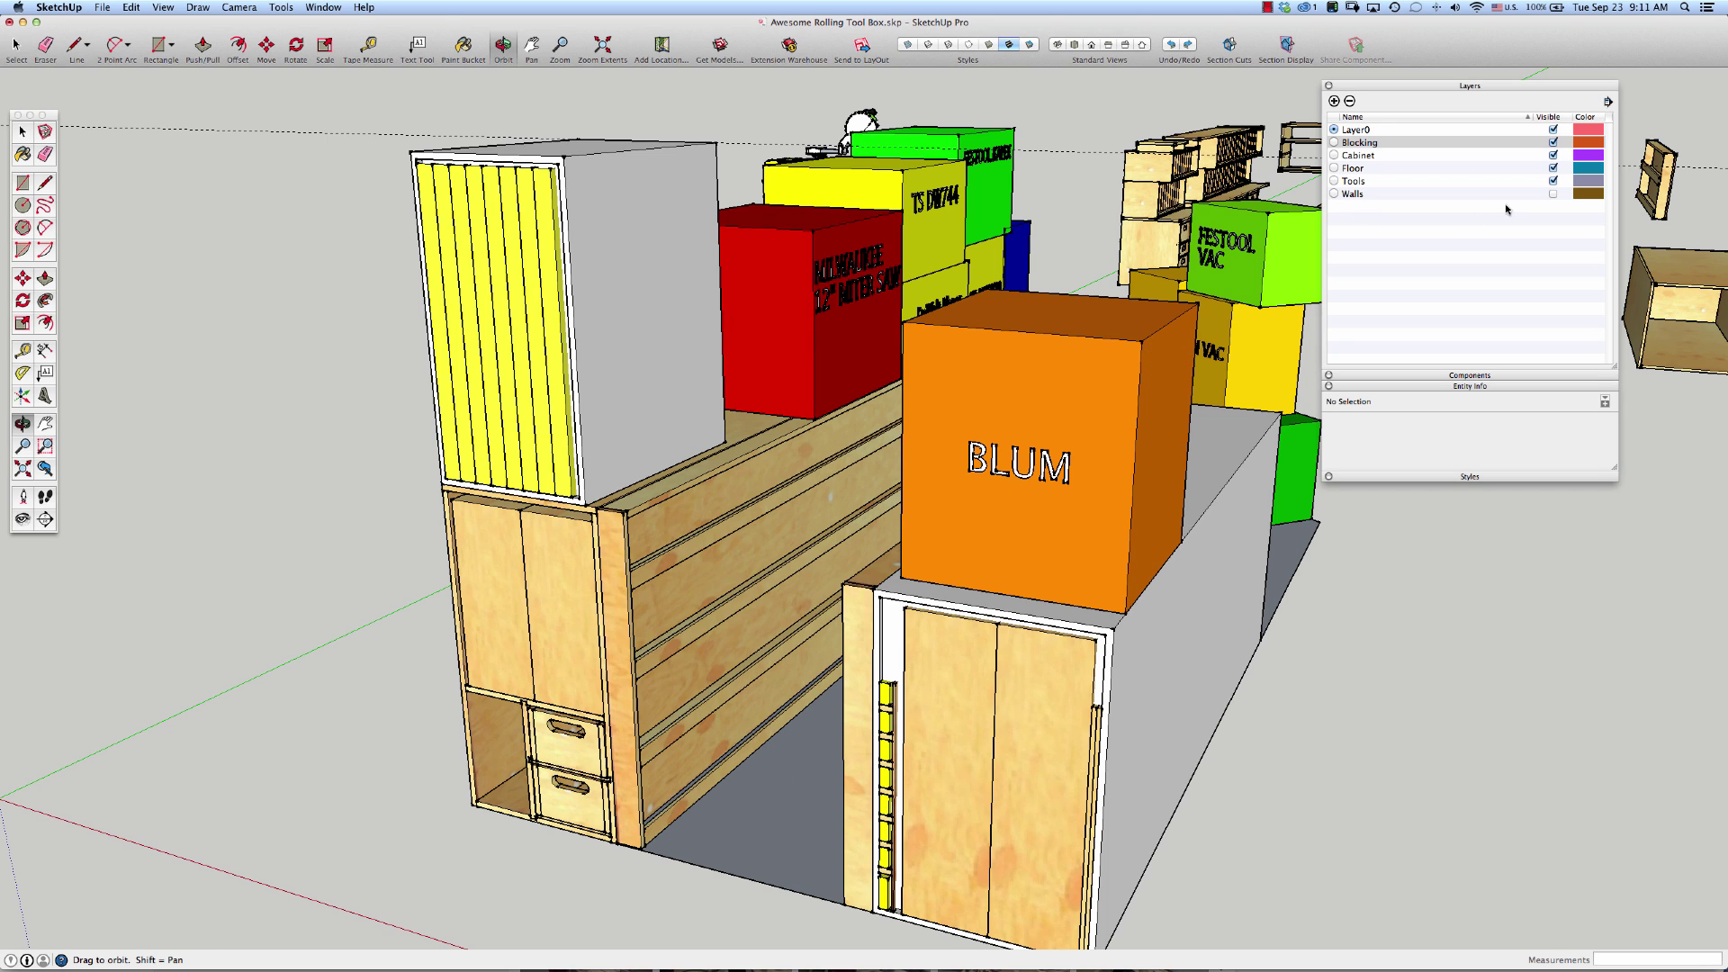
Make the Walls layer visible and orbit to look into the trailer from the front.
left_click(1552, 194)
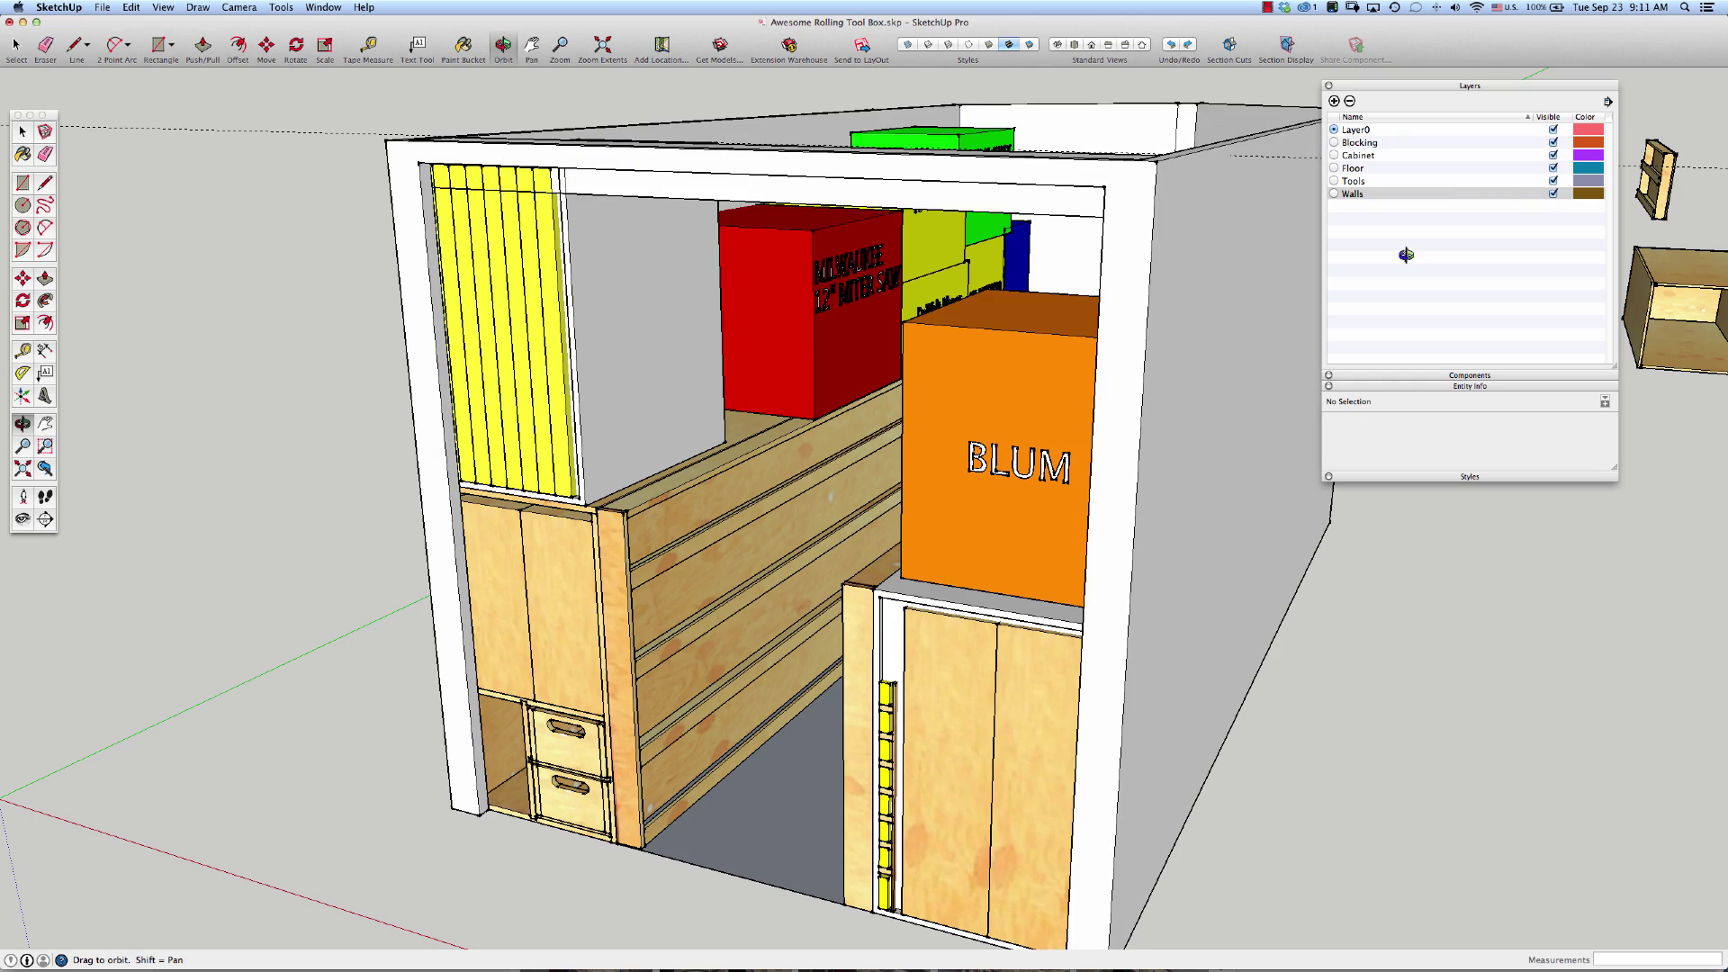
left_click_drag(645, 446, 370, 297)
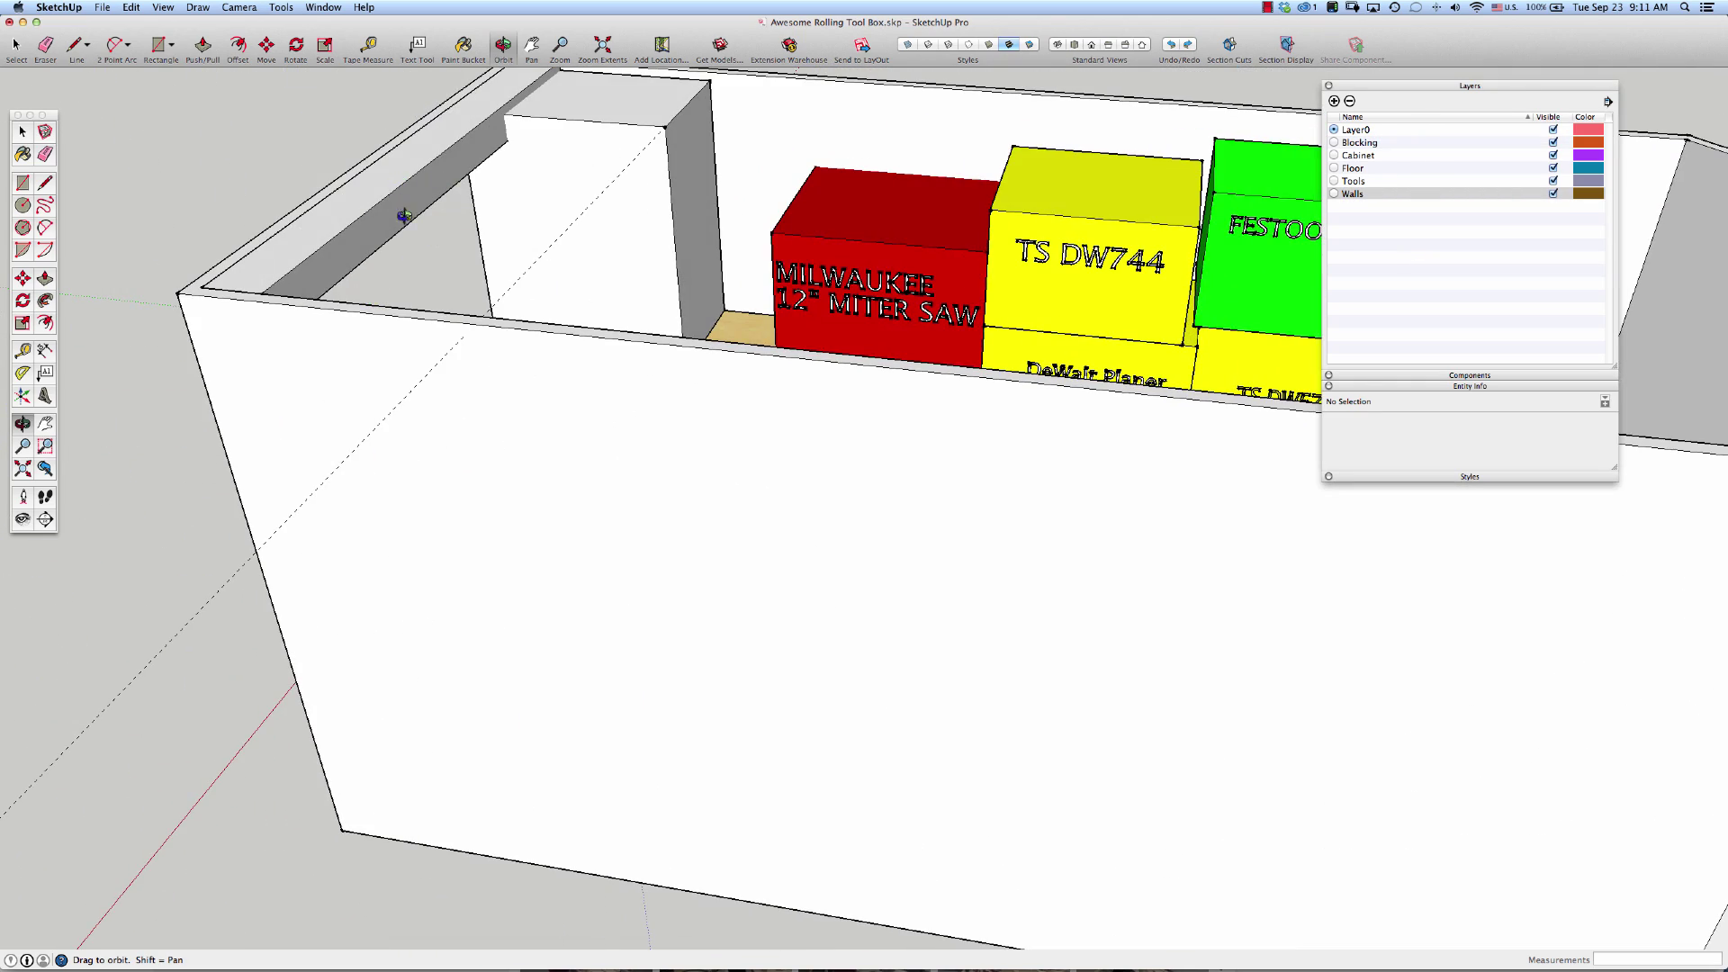
left_click_drag(388, 212, 423, 194)
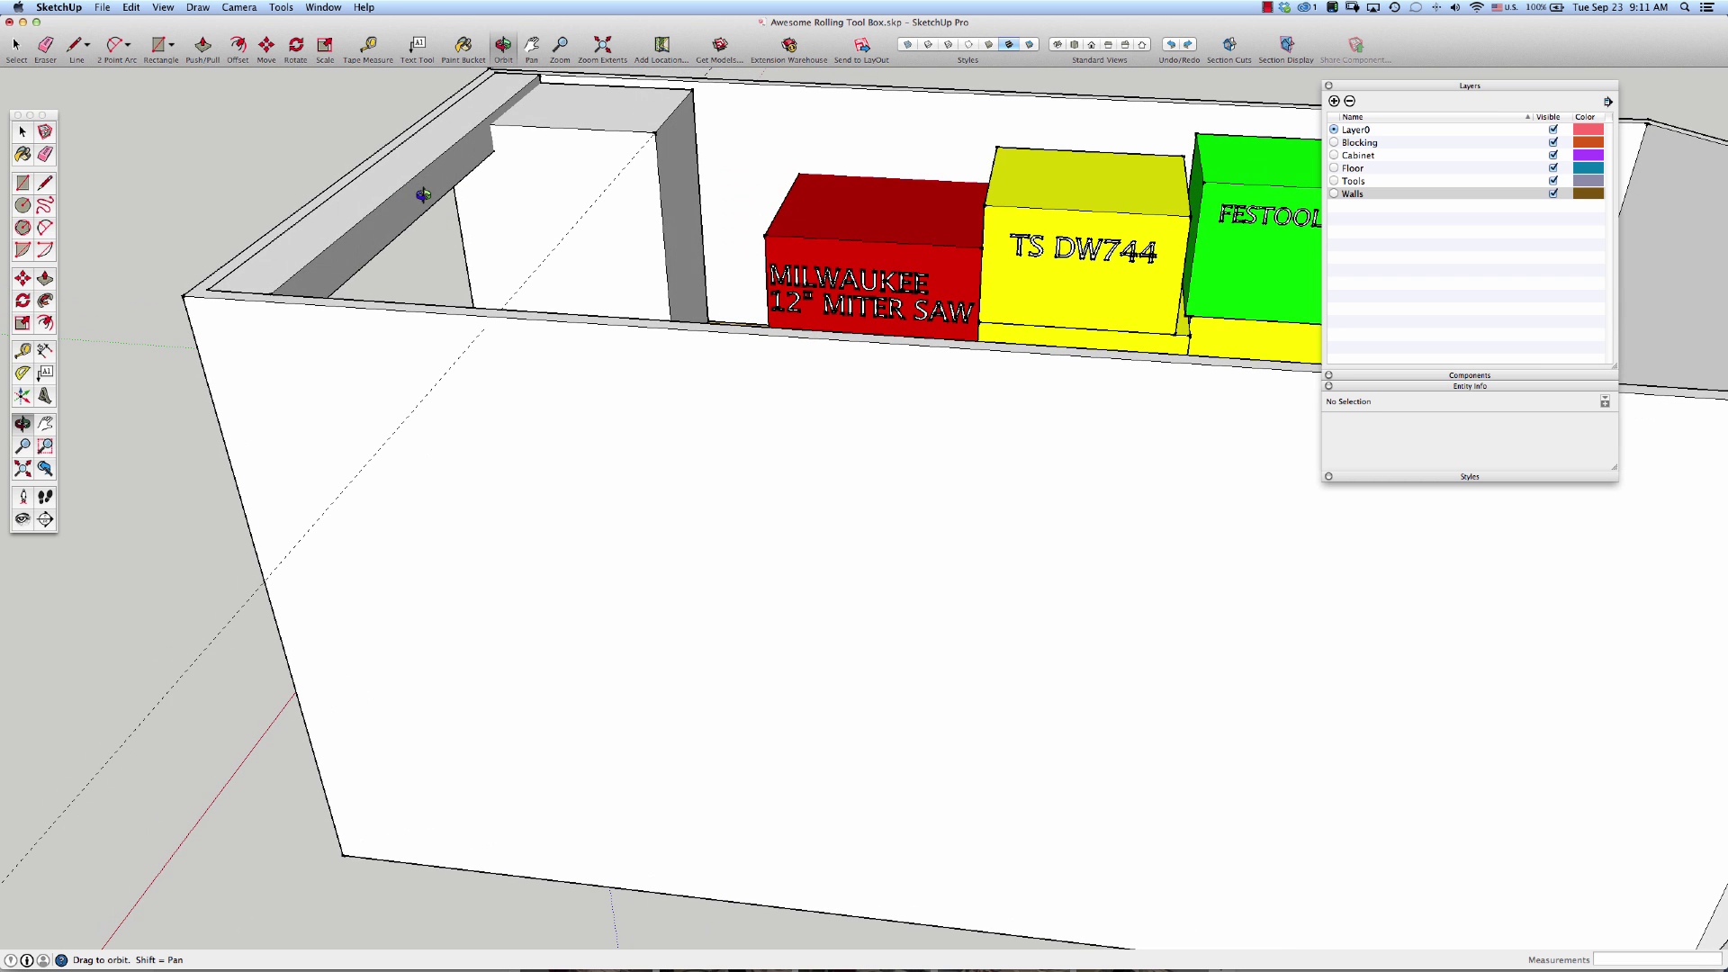
left_click_drag(314, 295, 561, 237)
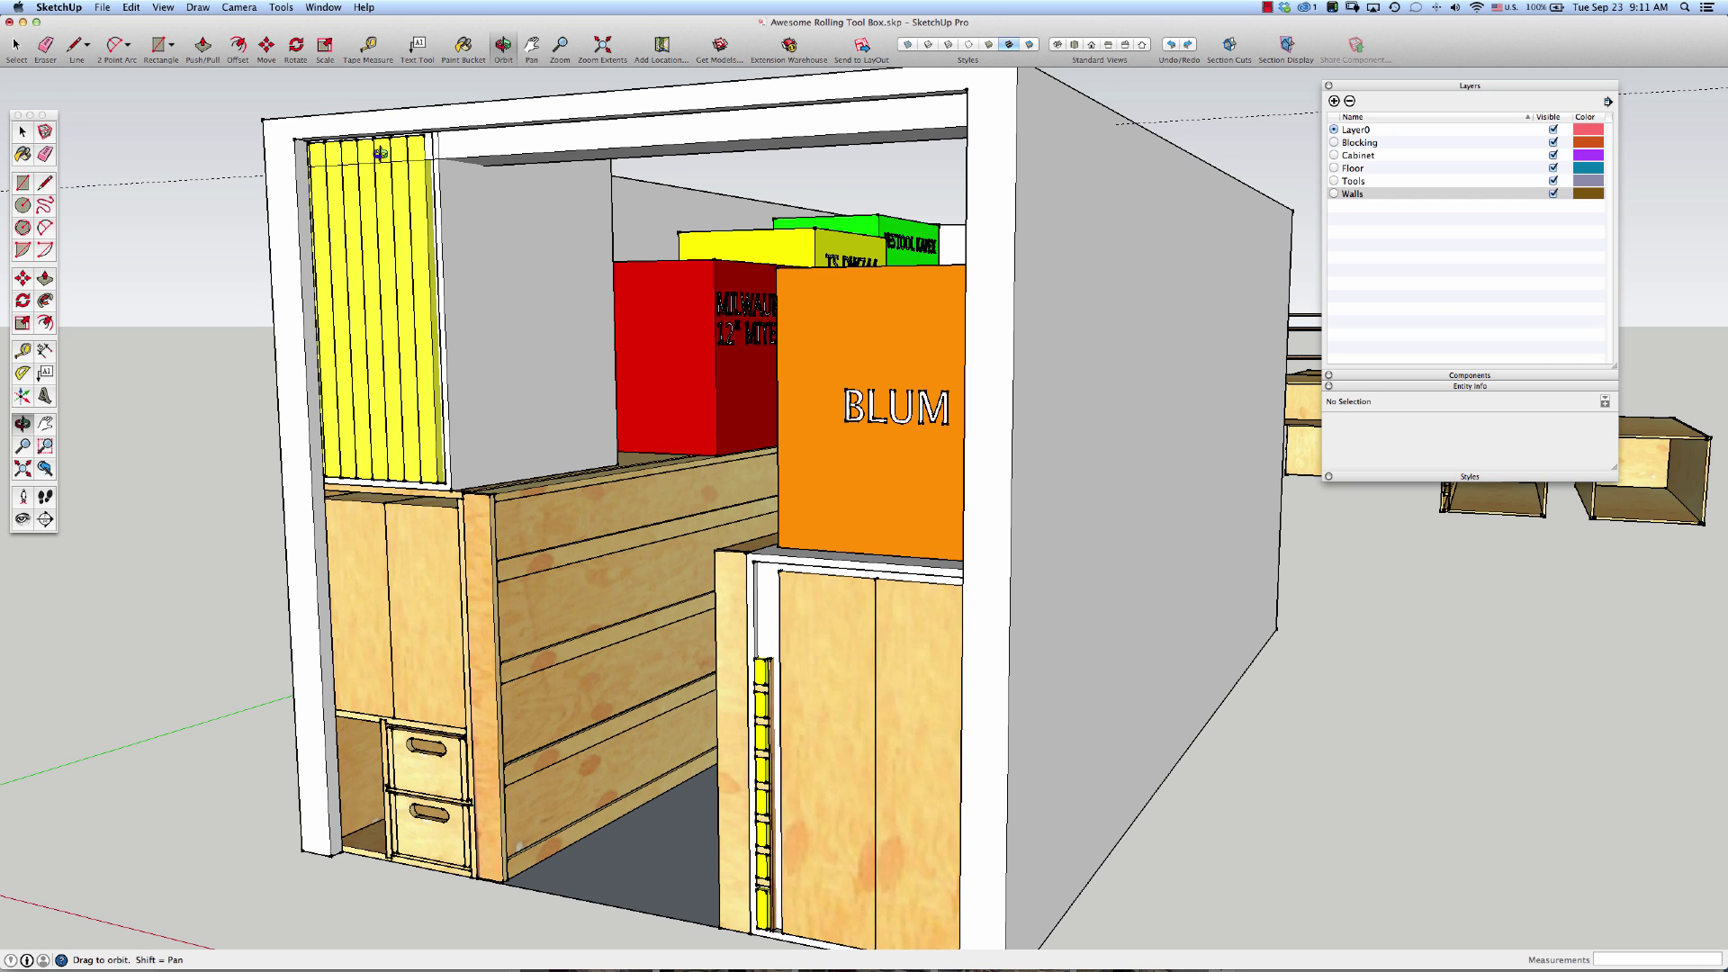
Zoom out and orbit over the whole trailer toward its open end.
scroll(470, 339, "down", 3)
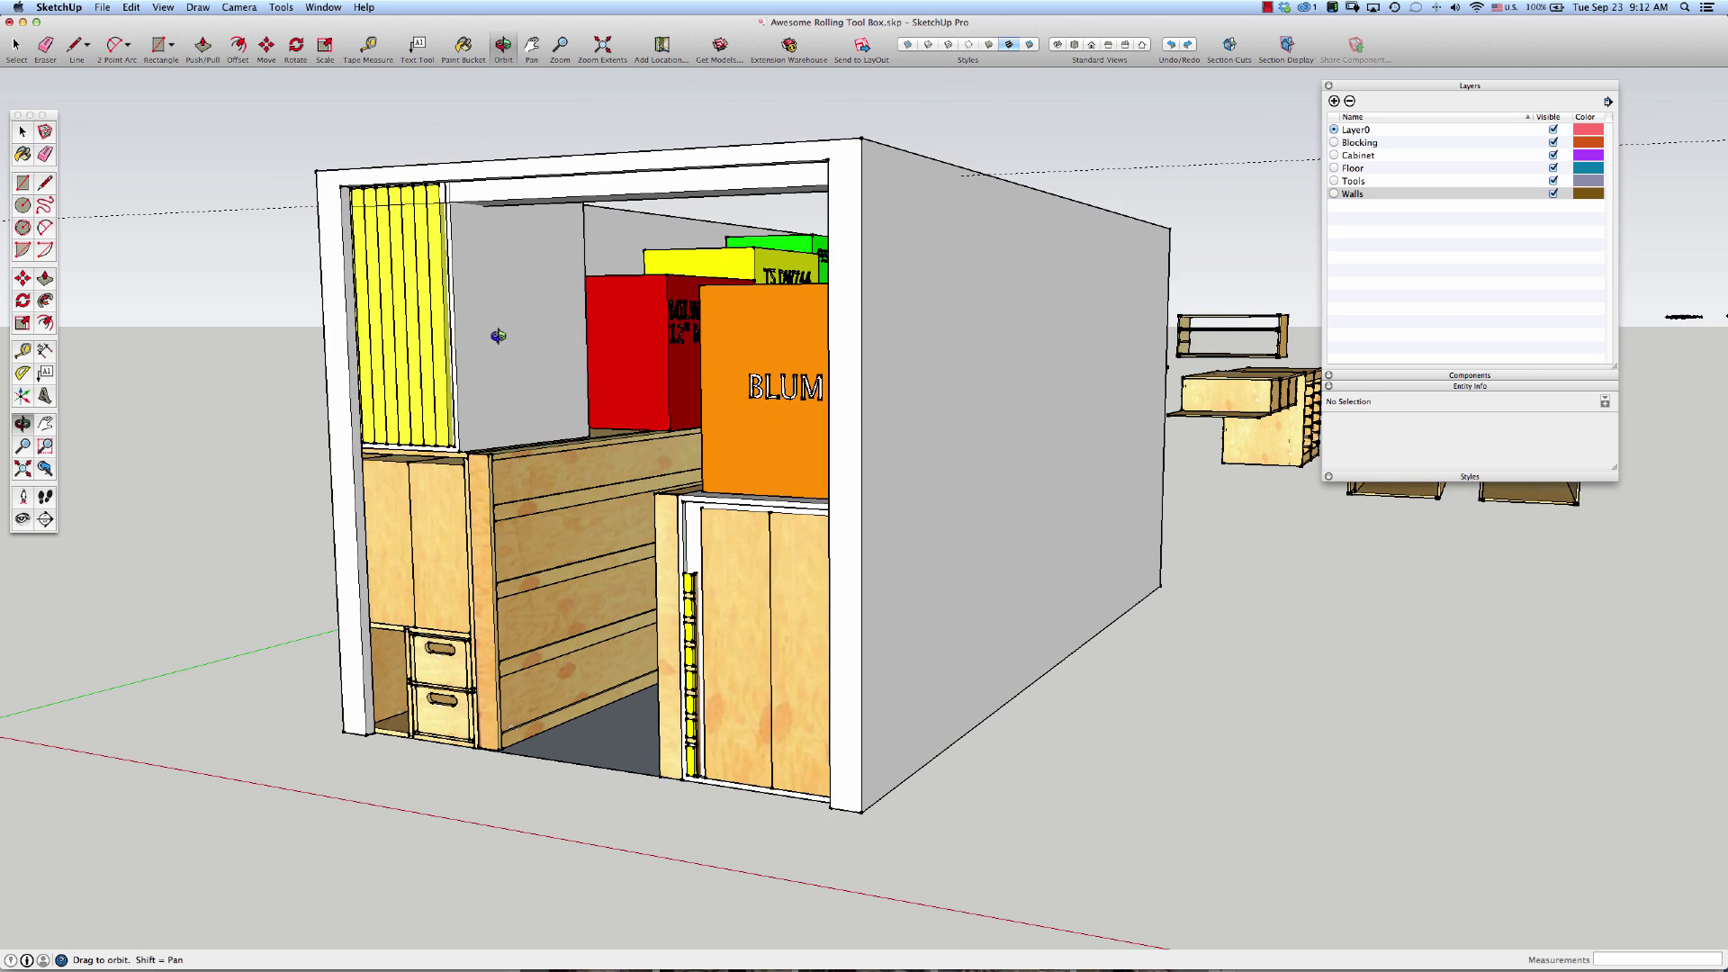
left_click_drag(494, 336, 643, 467)
scroll(670, 510, "up", 2)
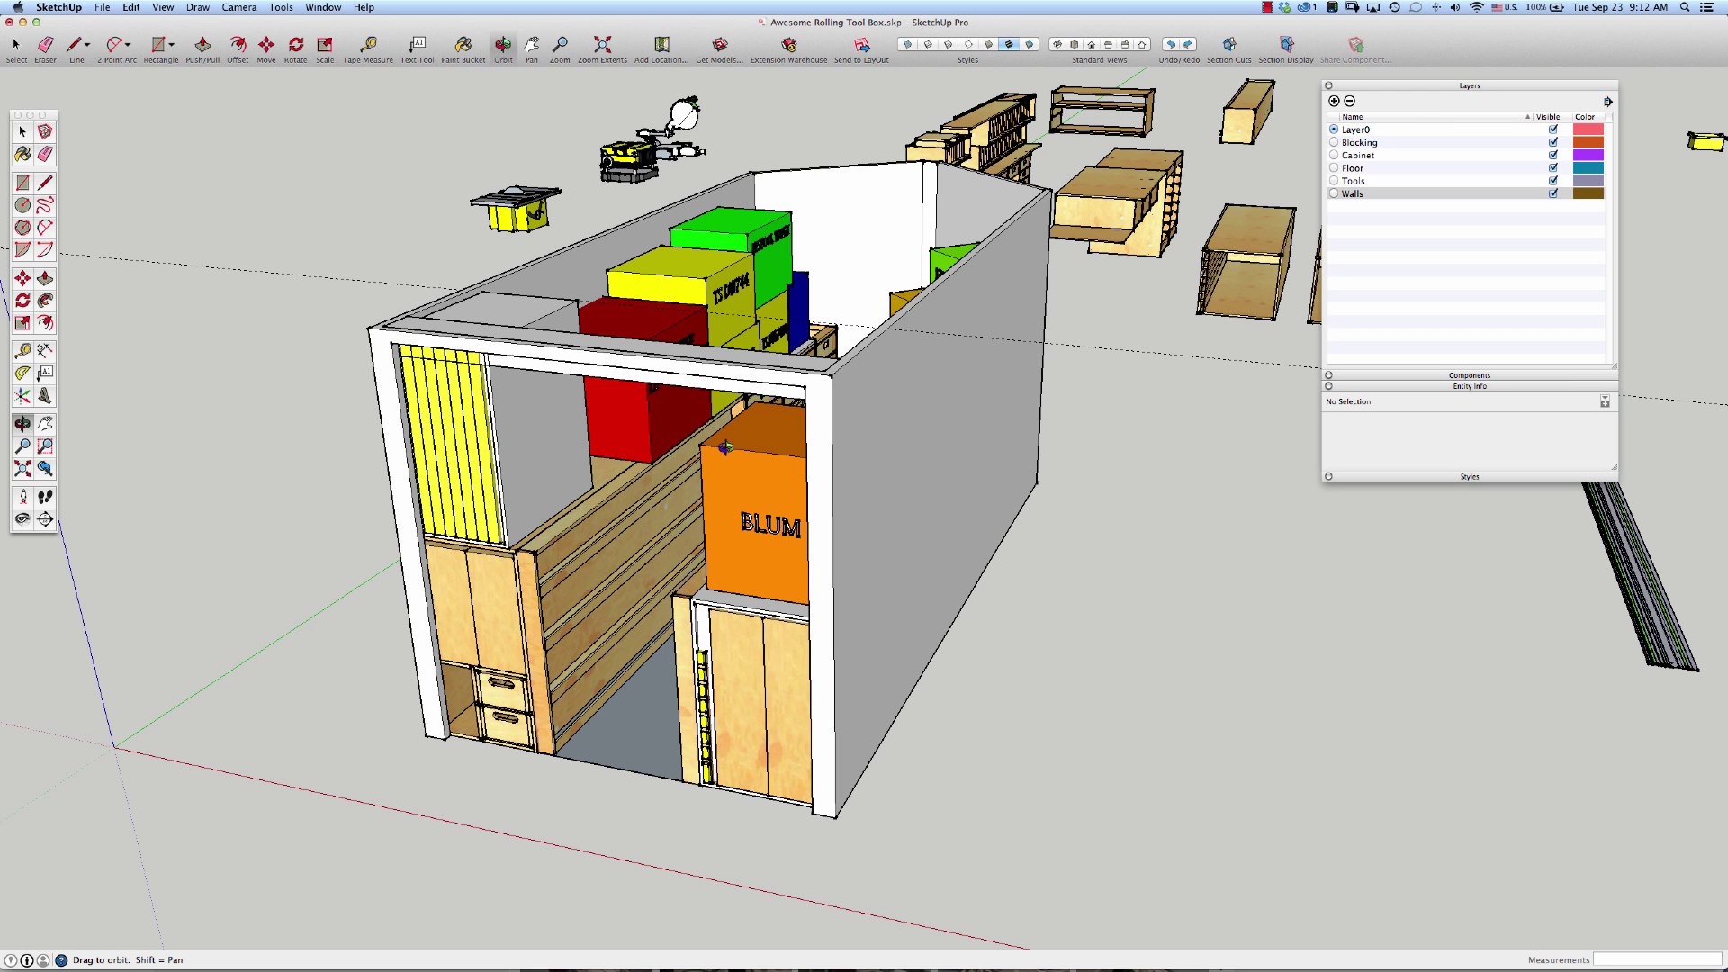
mouse_move(725, 446)
left_mouse_down()
mouse_move(990, 508)
mouse_move(723, 468)
mouse_move(771, 462)
left_mouse_up()
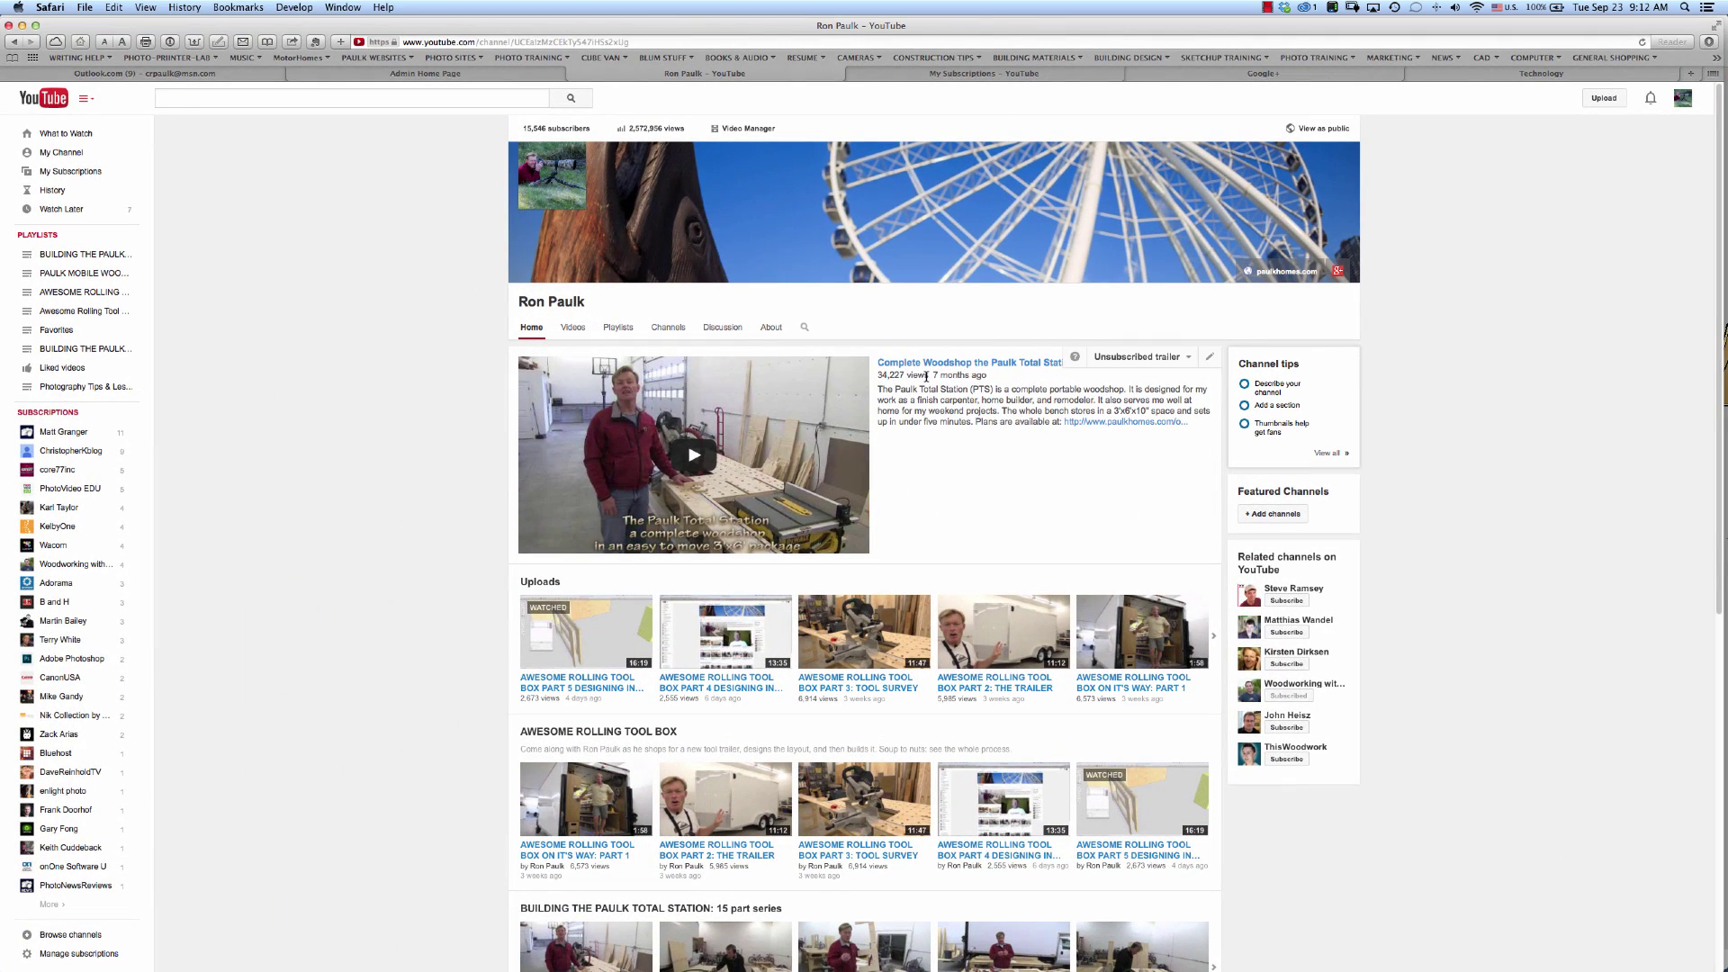